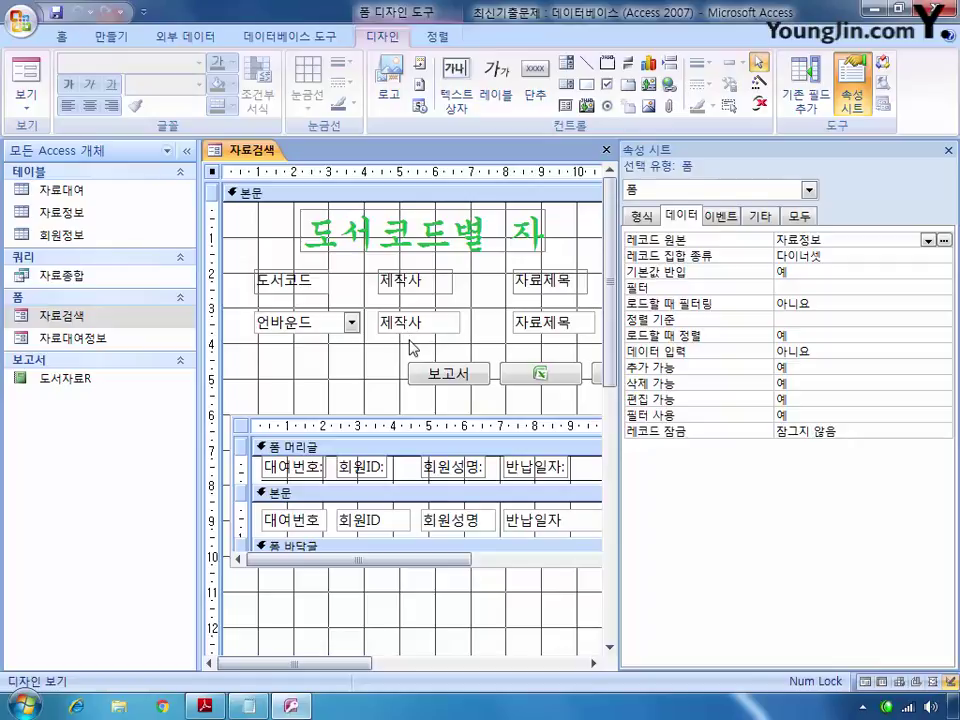
Create an On Change event procedure for the cmb도서코드 combo box on the 자료검색 form and open its code
left_click(310, 322)
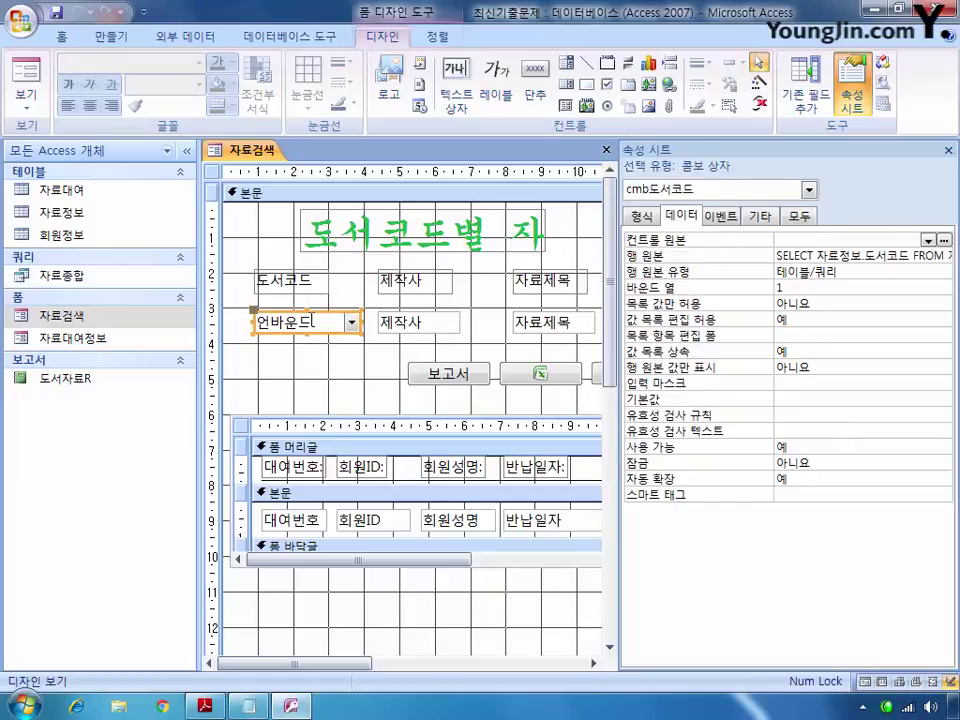
left_click(724, 217)
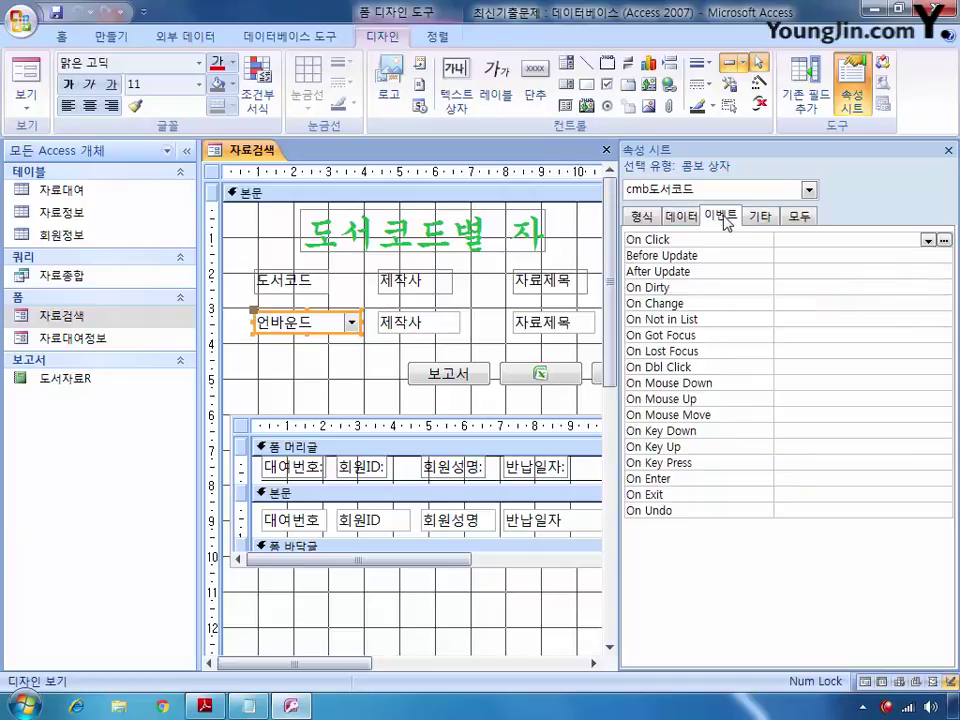
left_click(800, 302)
left_click(928, 303)
left_click(906, 319)
left_click(943, 304)
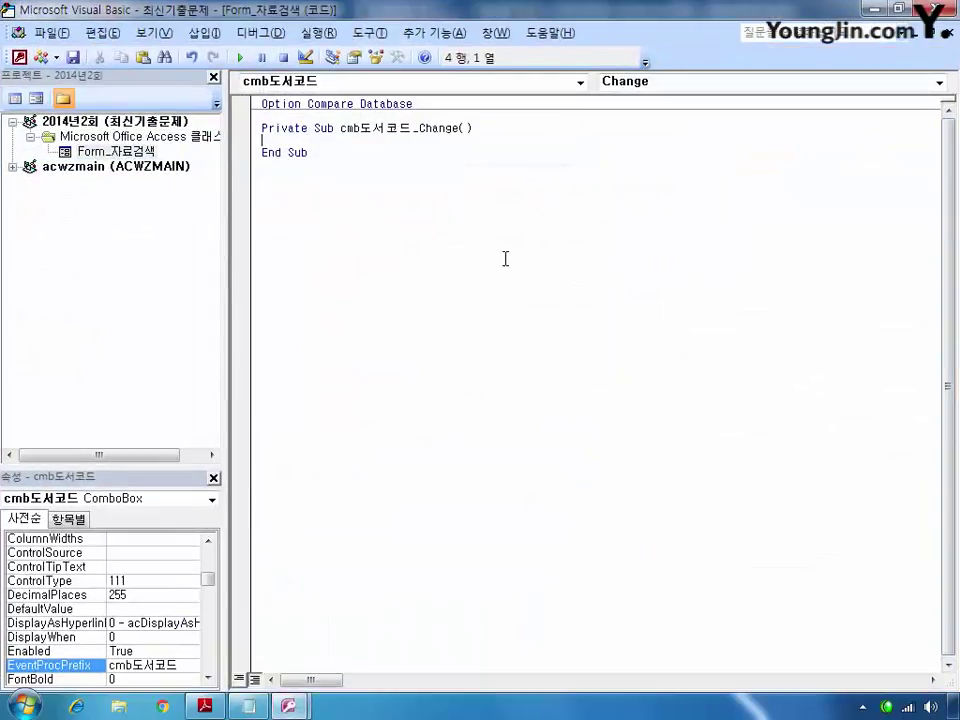
Write the line Me.Filter = "도서코드 = '" & cmb도서코드 & "'" in the Change procedure
type("me.")
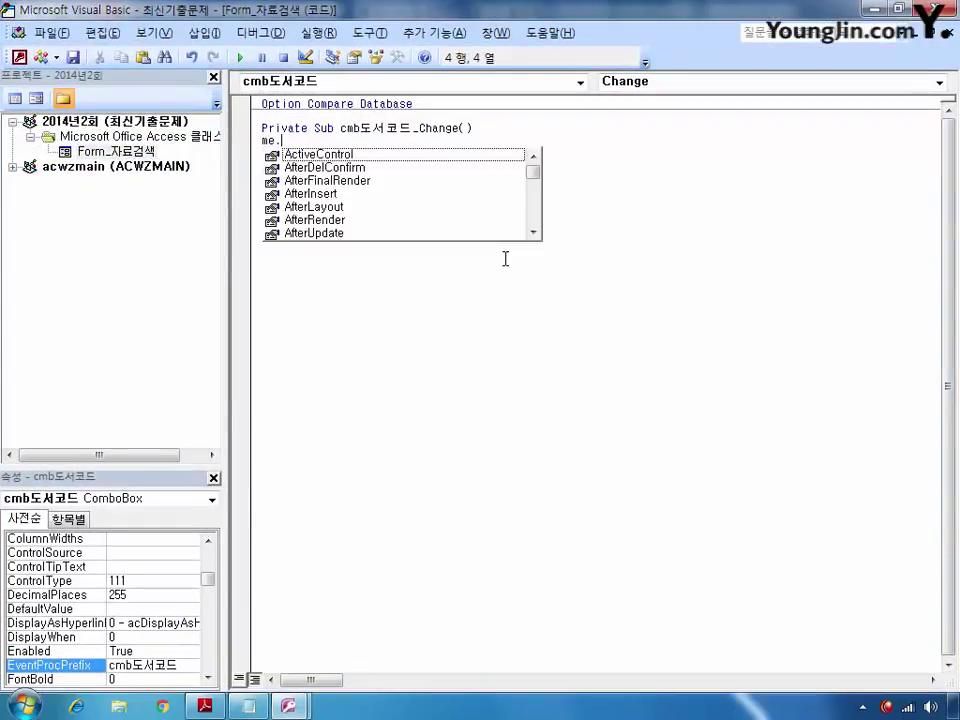
type("filter = ")
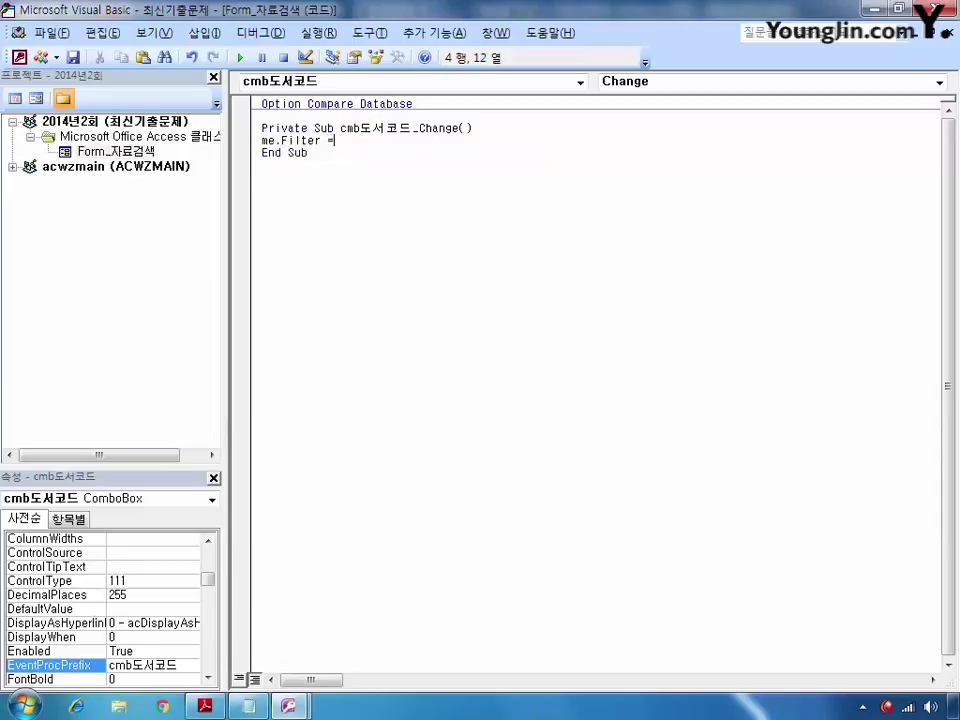
type("\"eht")
key("BackSpace")
key("BackSpace")
key("BackSpace")
key("Hangul")
type("도서코드 = '\" &")
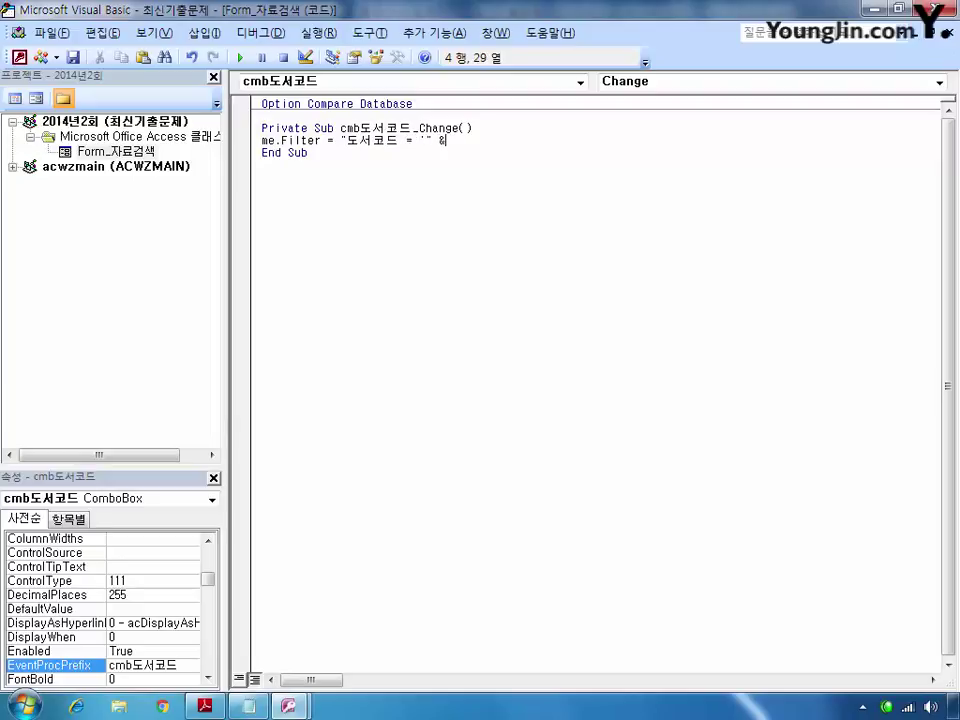
type(" cmb도서코드")
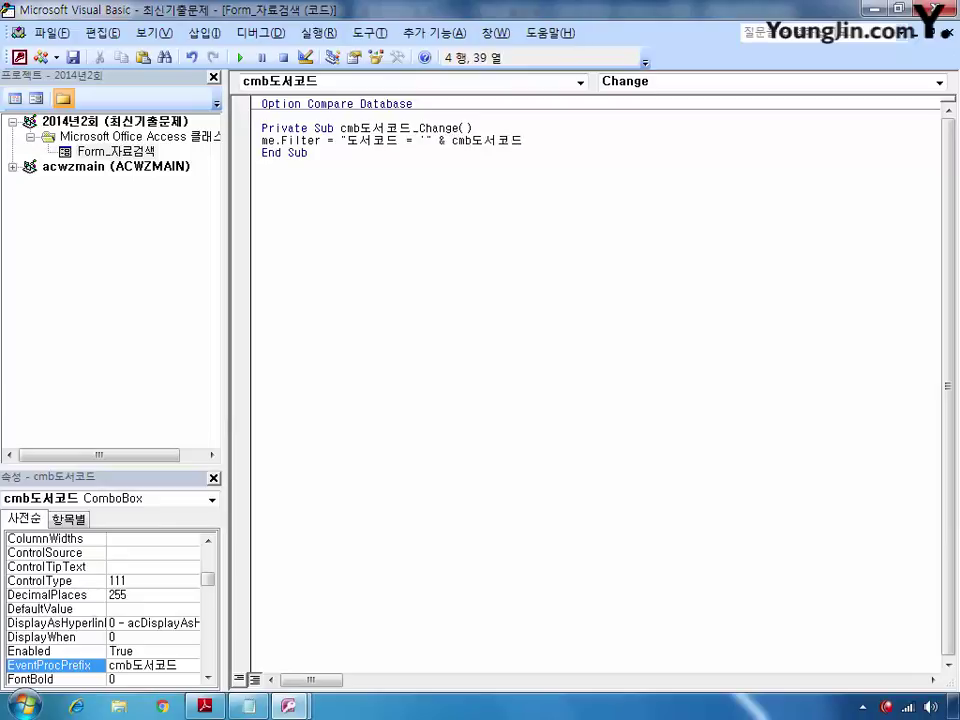
type(" & \"'\"")
key("Return")
Add the line Me.FilterOn = True below the filter assignment
type("ㅡㄷ")
key("BackSpace")
key("BackSpace")
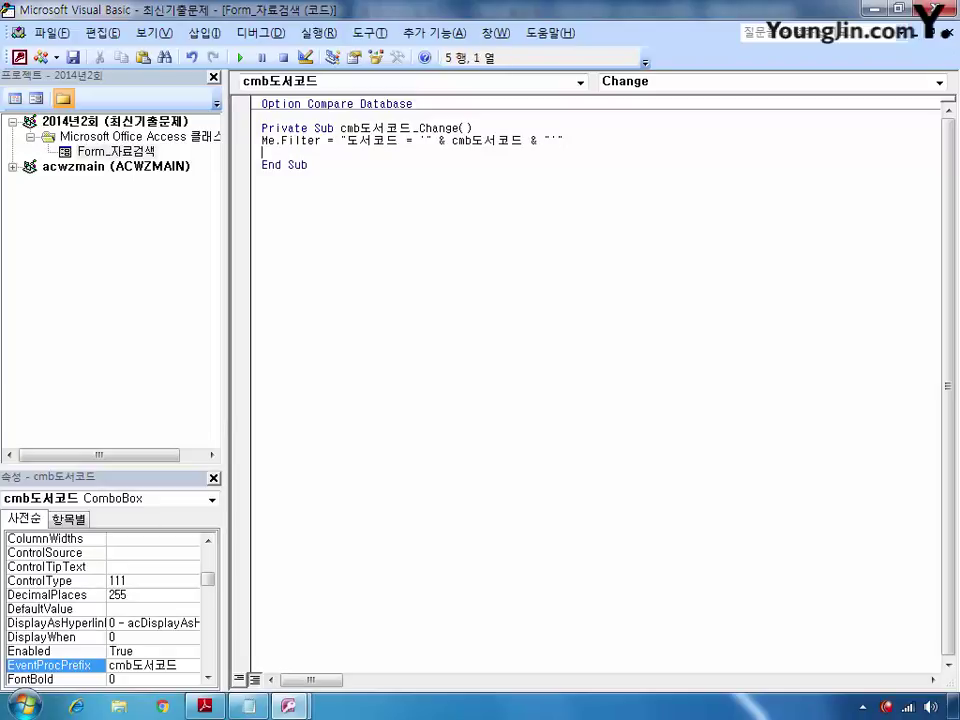
type("me.filt")
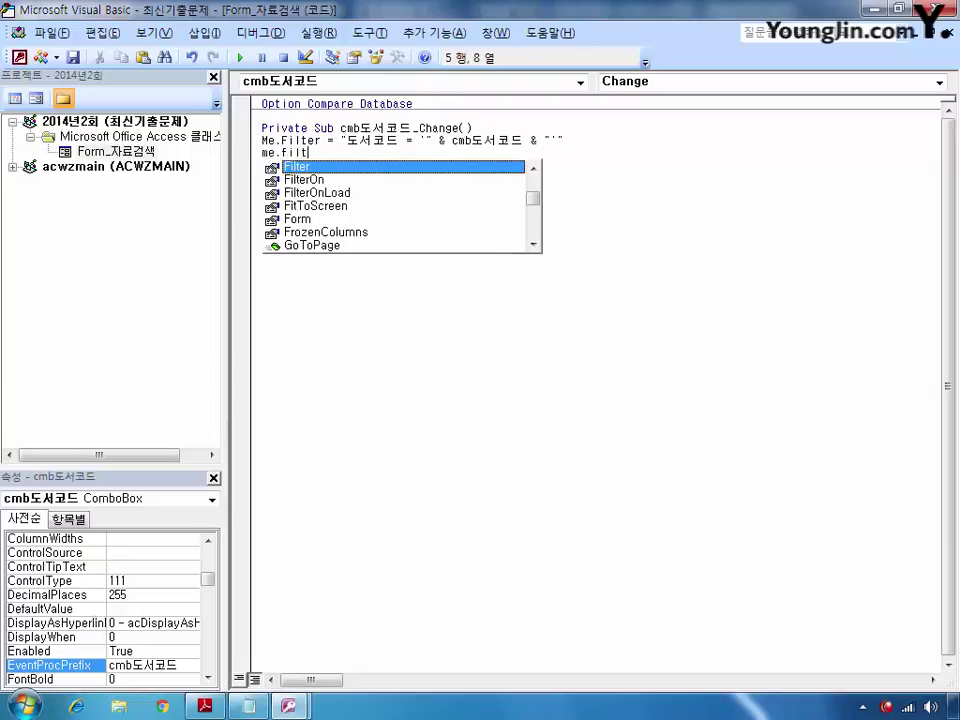
type("eron = ")
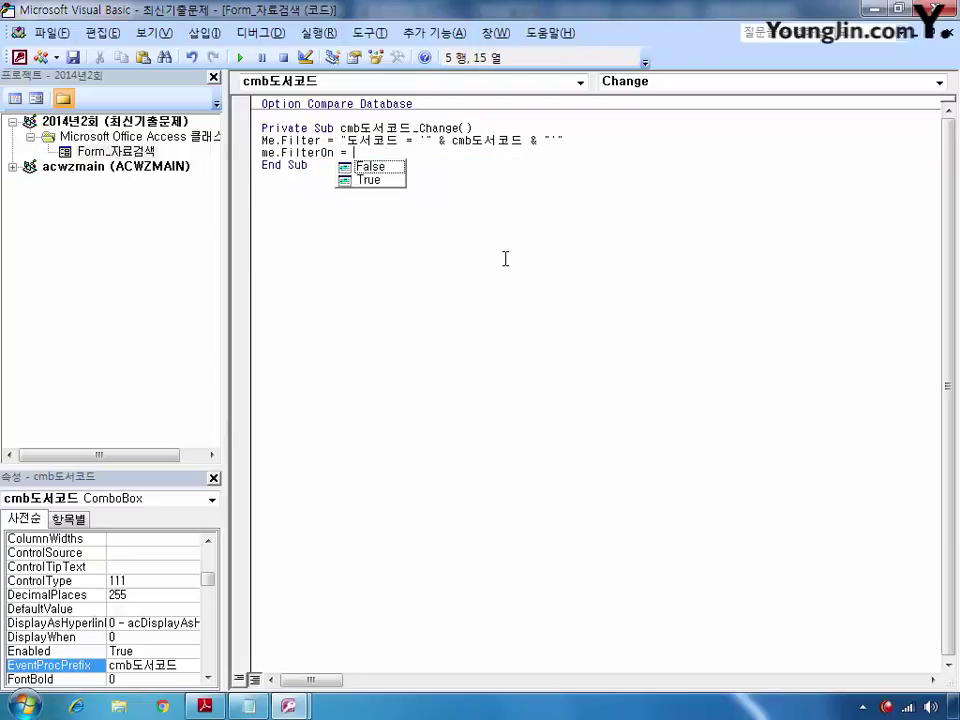
type("t")
key("Tab")
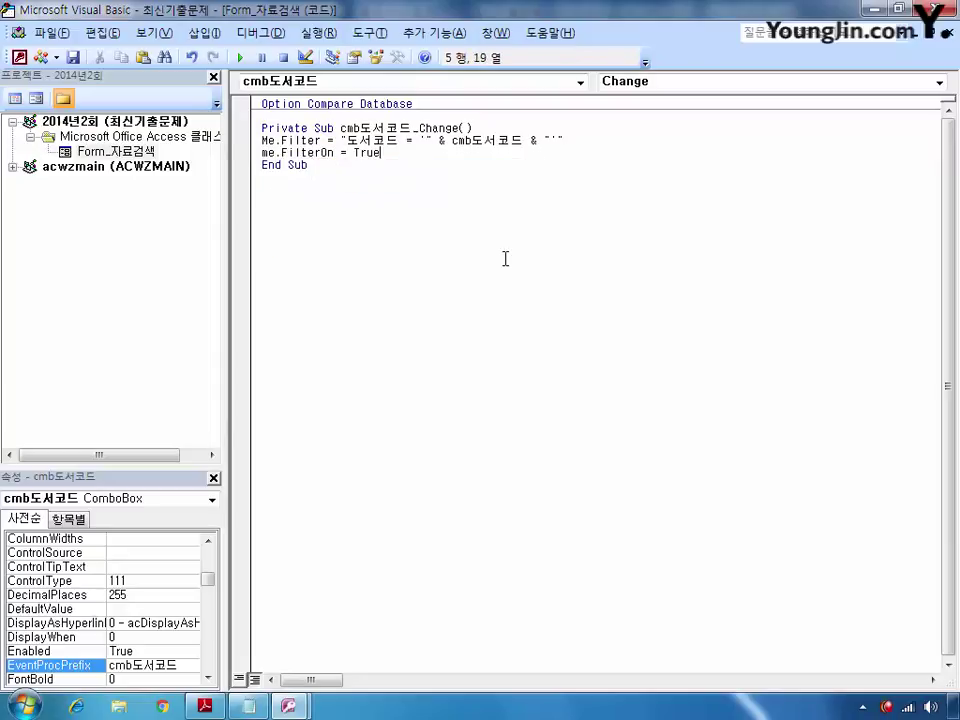
Close the code editor, then close the 자료검색 form and save its design changes
left_click(492, 251)
left_click(946, 9)
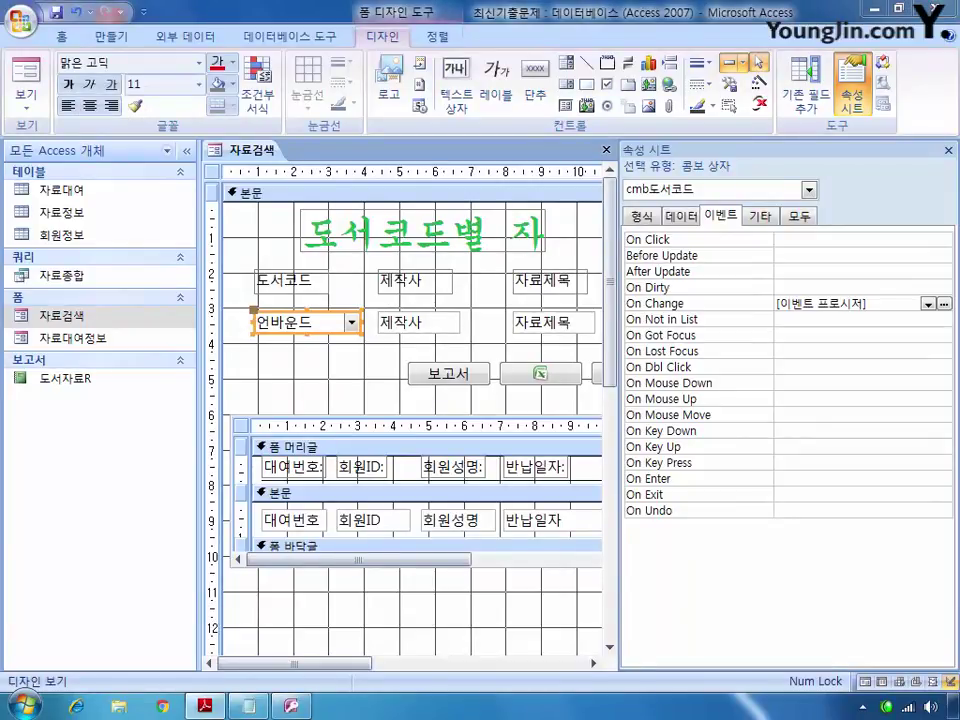
key("ctrl+F4")
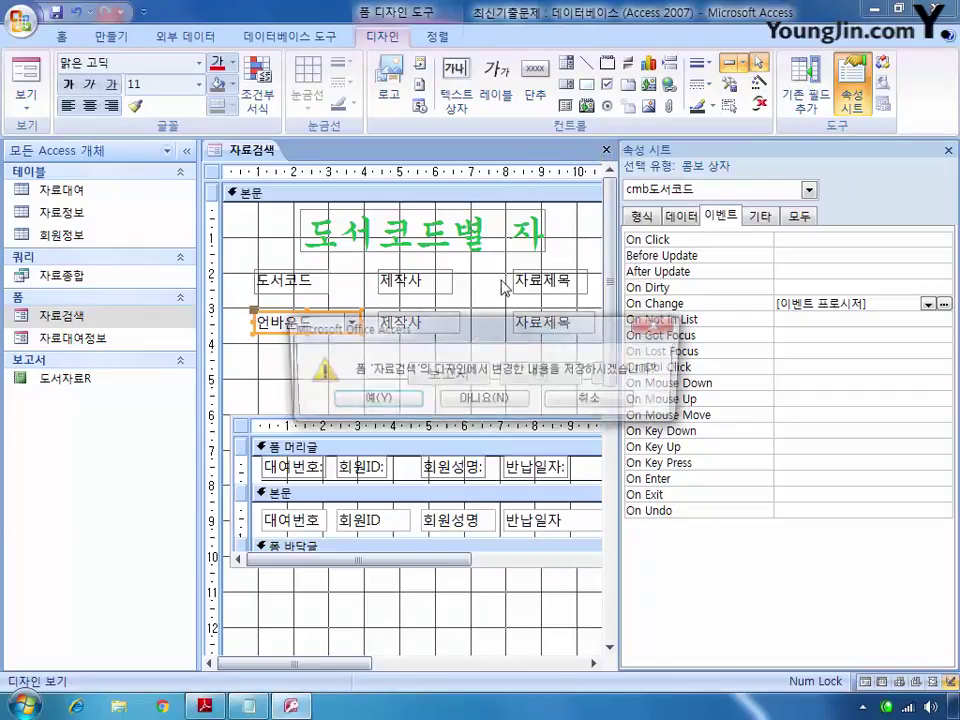
left_click(372, 400)
Open the 도서자료R report in Design View
left_click(88, 384)
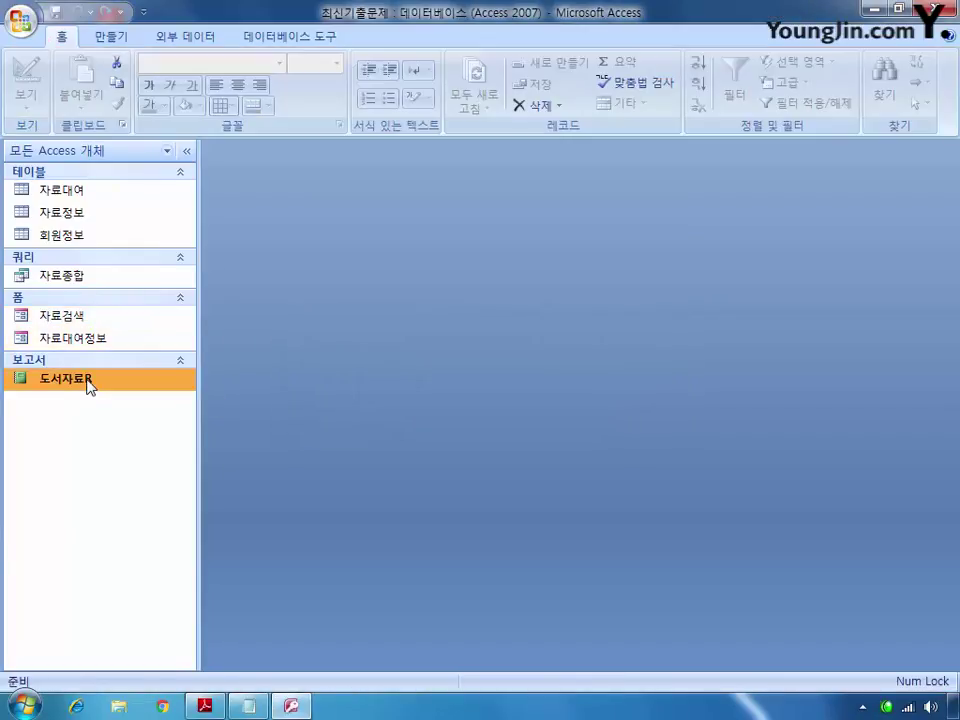
right_click(90, 384)
left_click(200, 434)
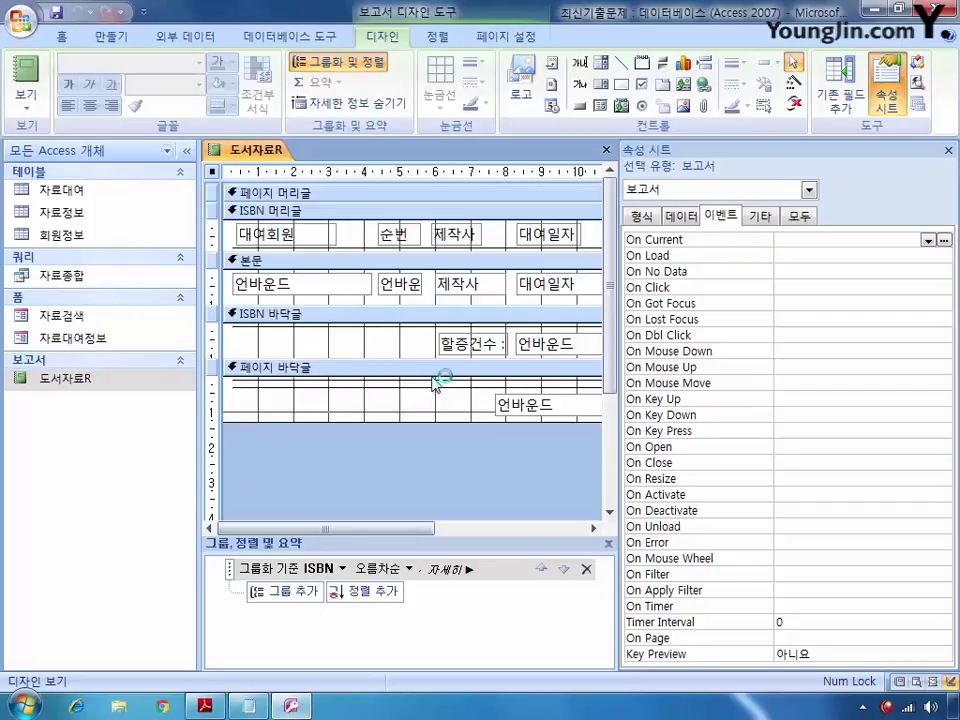
Set the control source of txt대여회원 in the detail section to =[ISBN] & "/" & [회원ID]
left_click(315, 292)
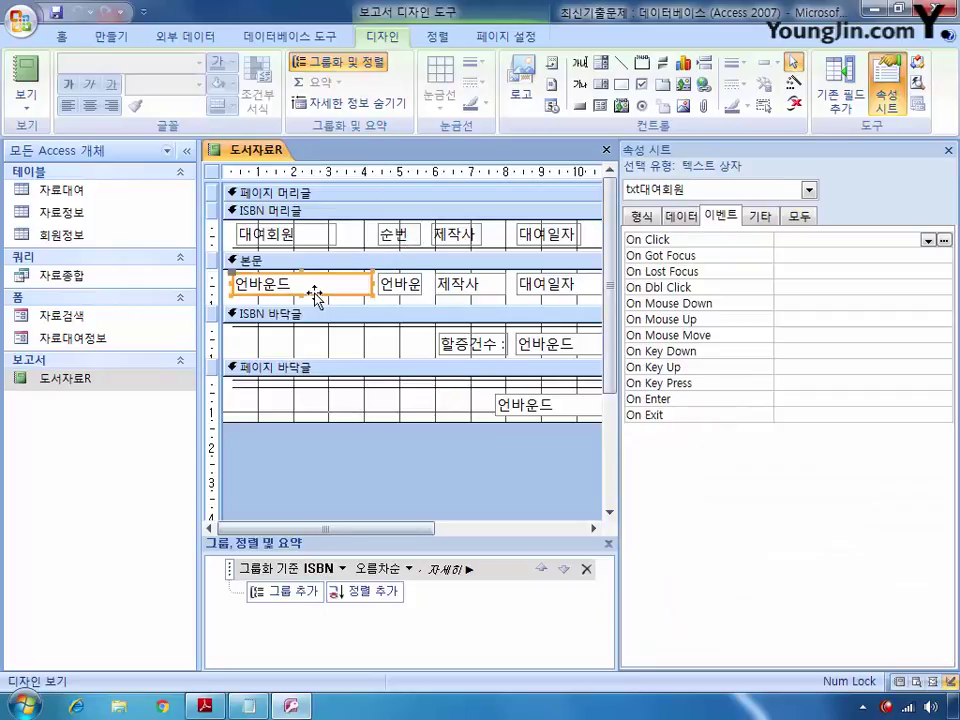
left_click(681, 216)
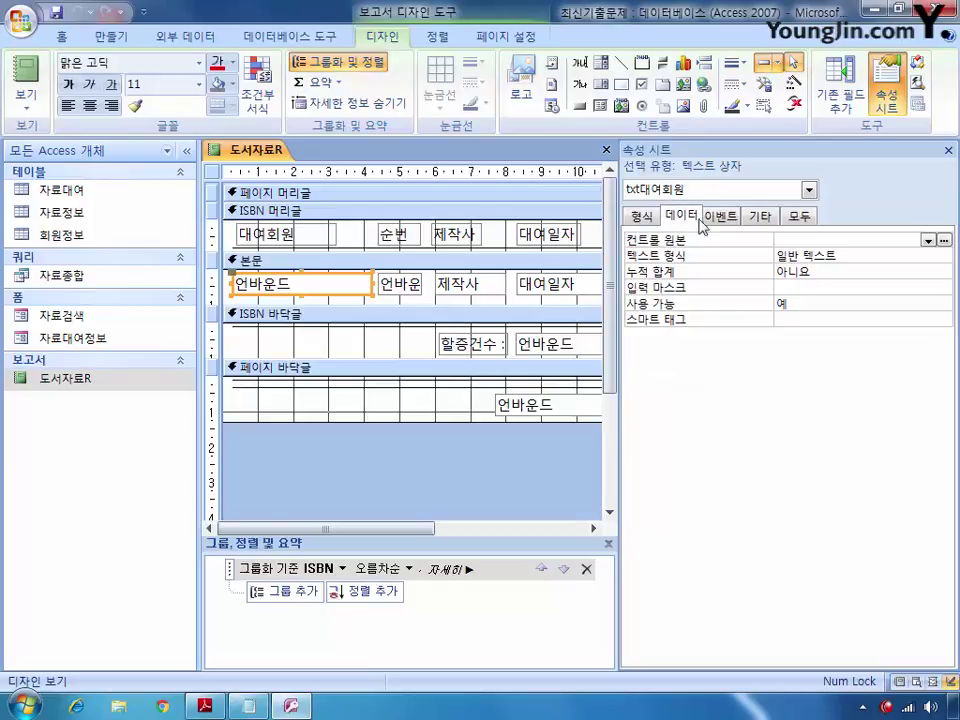
left_click(812, 241)
type("=")
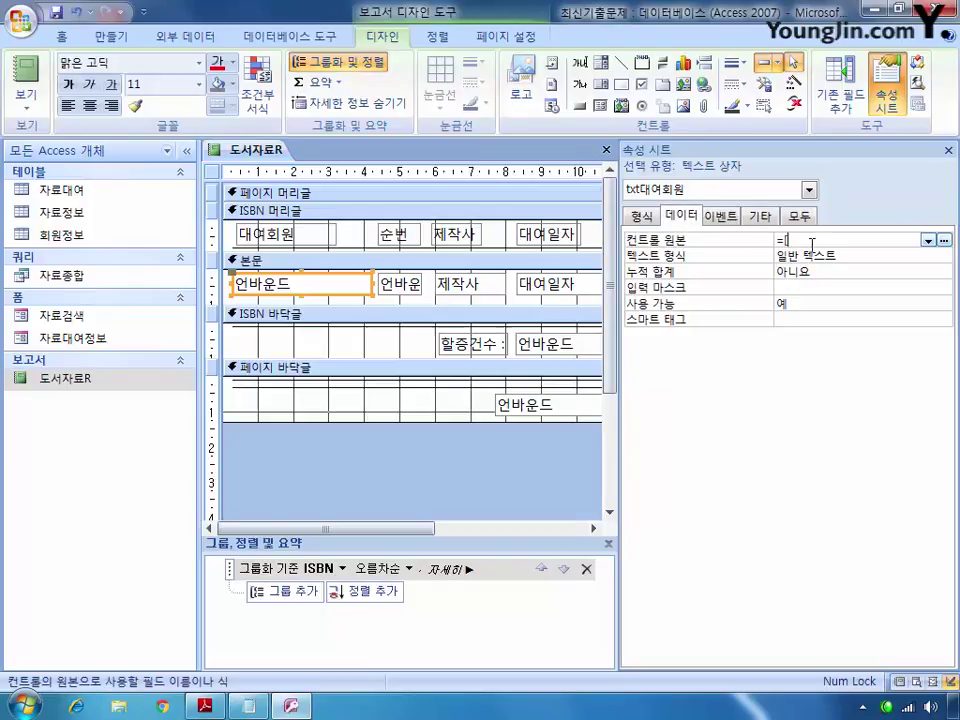
type("[ㄷ")
type("IS")
type("BN")
type("]")
type(" &")
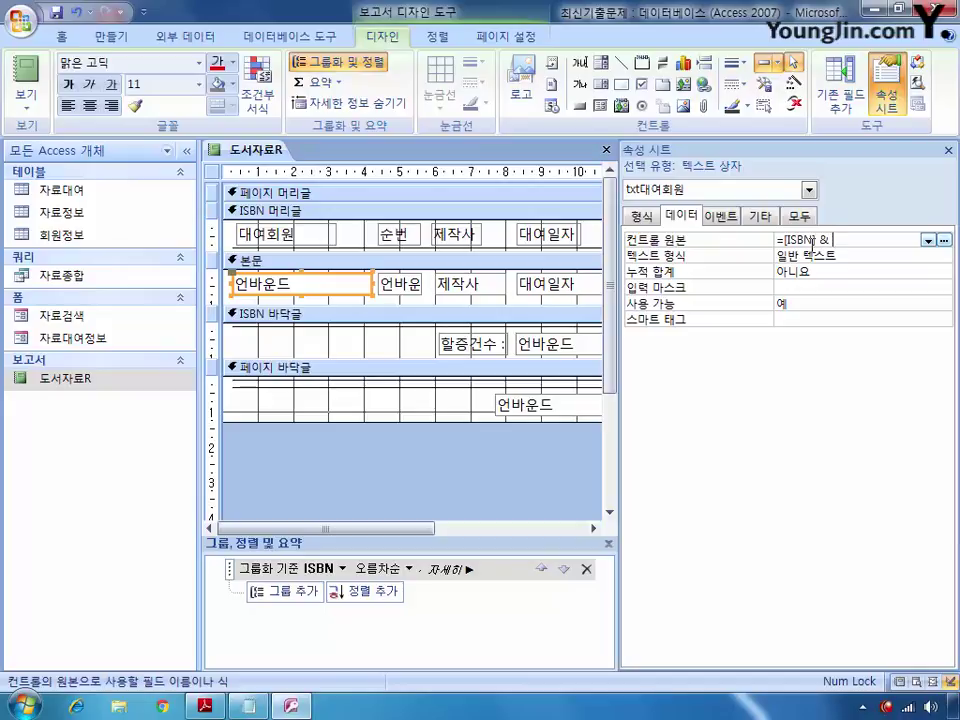
type(" \"/\"")
type(" & [")
type("회우")
type("ID")
type("]")
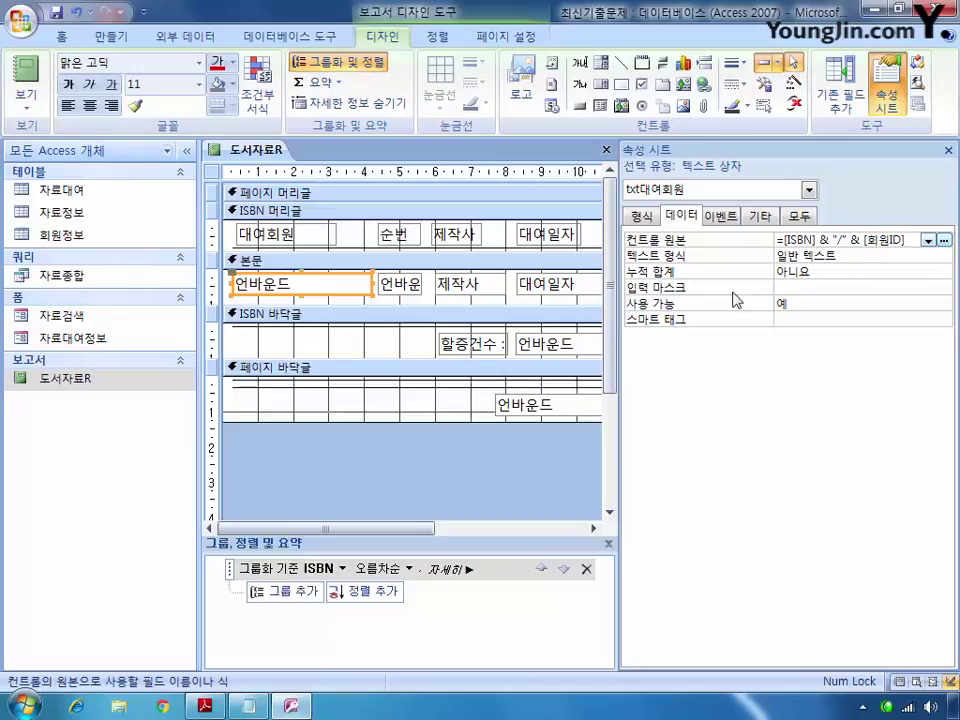
Set txt순번's running sum (누적 합계) to 그룹 and its control source to =1
left_click(400, 284)
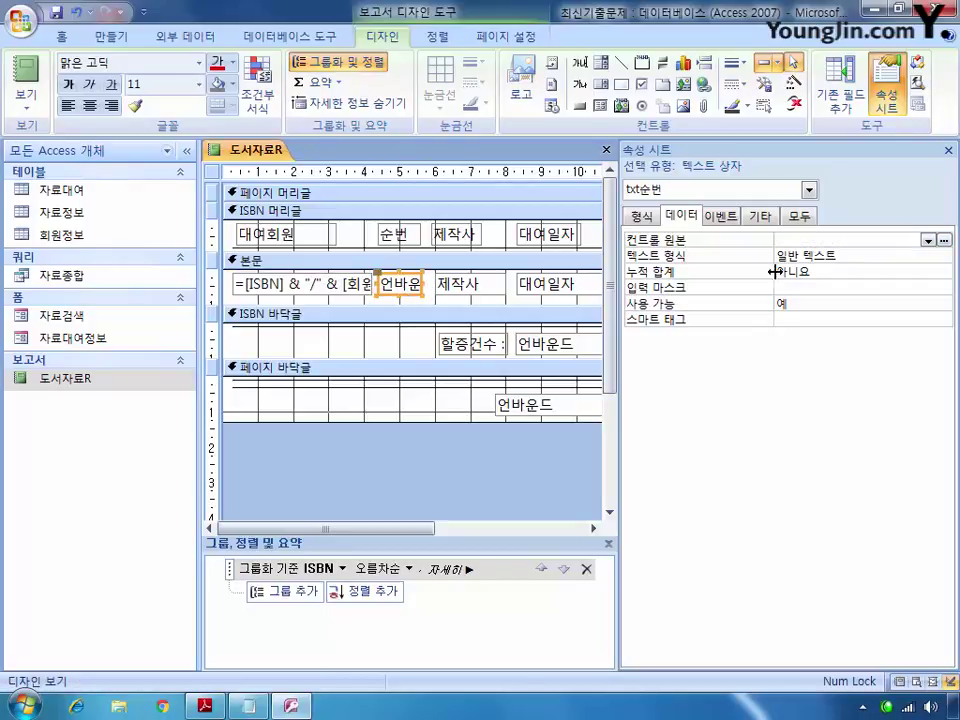
left_click(868, 271)
left_click(943, 273)
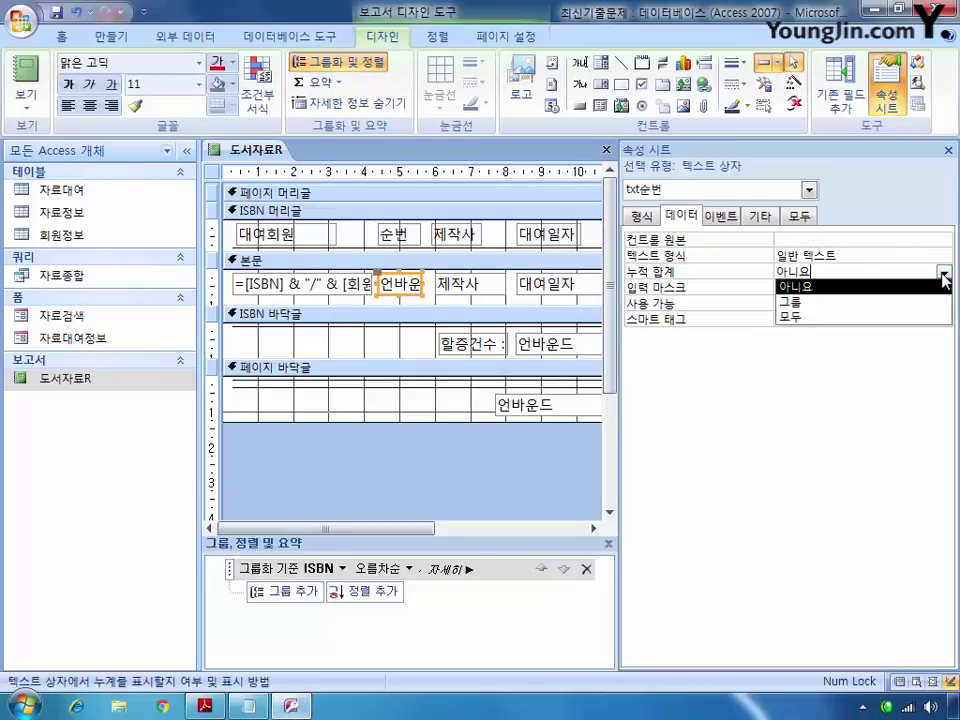
left_click(868, 302)
left_click(832, 241)
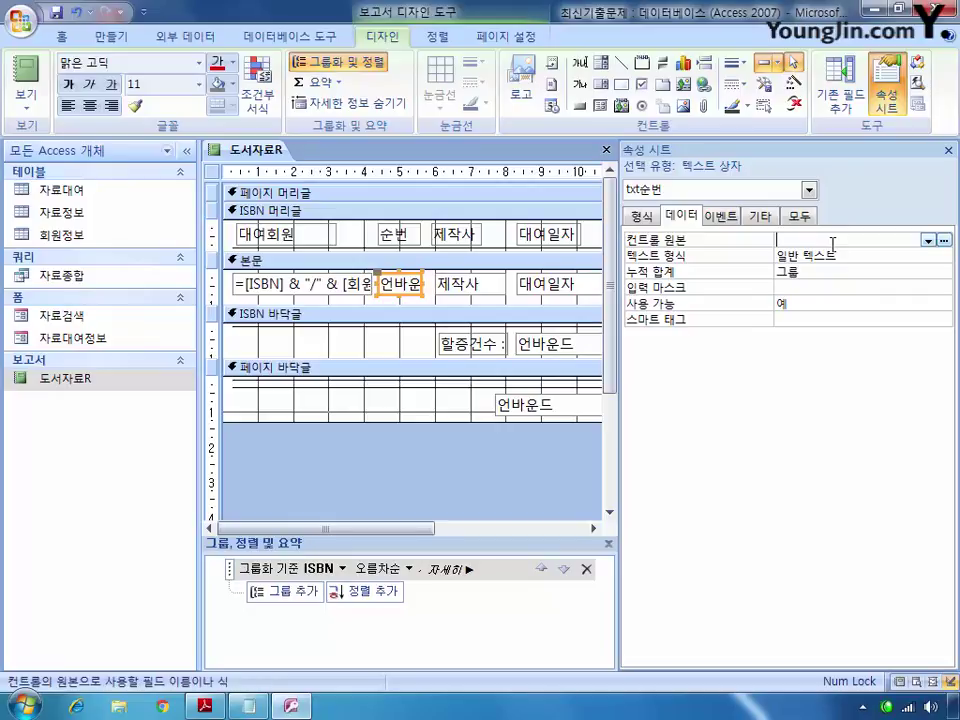
type("=1")
Set the hide duplicates property (중복 내용 숨기기) of txt제작사 in the detail section to 예
left_click(488, 287)
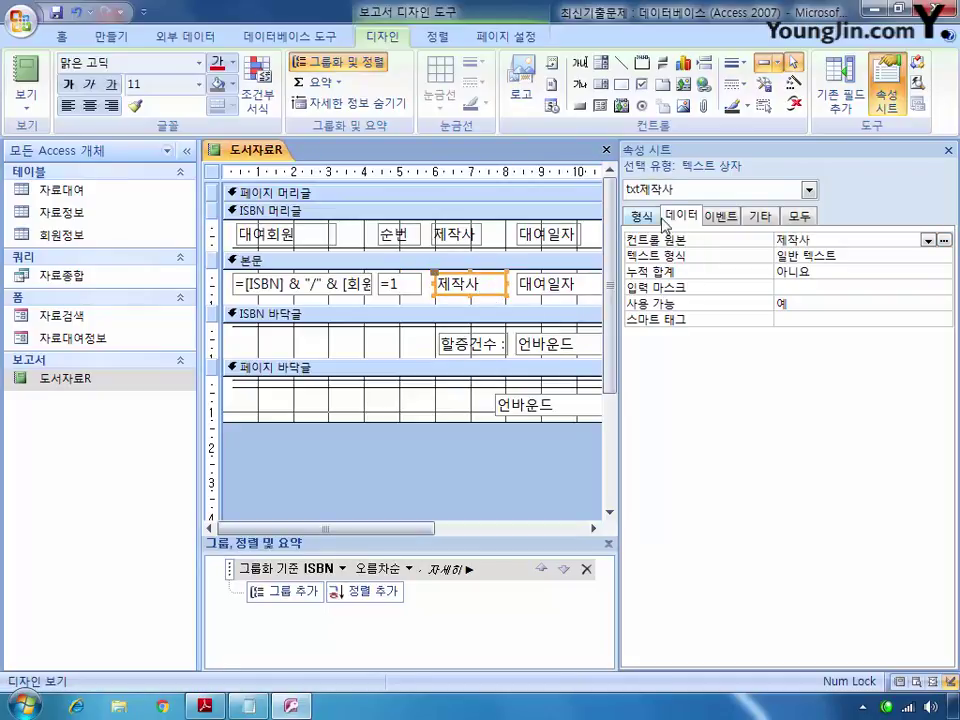
left_click(760, 219)
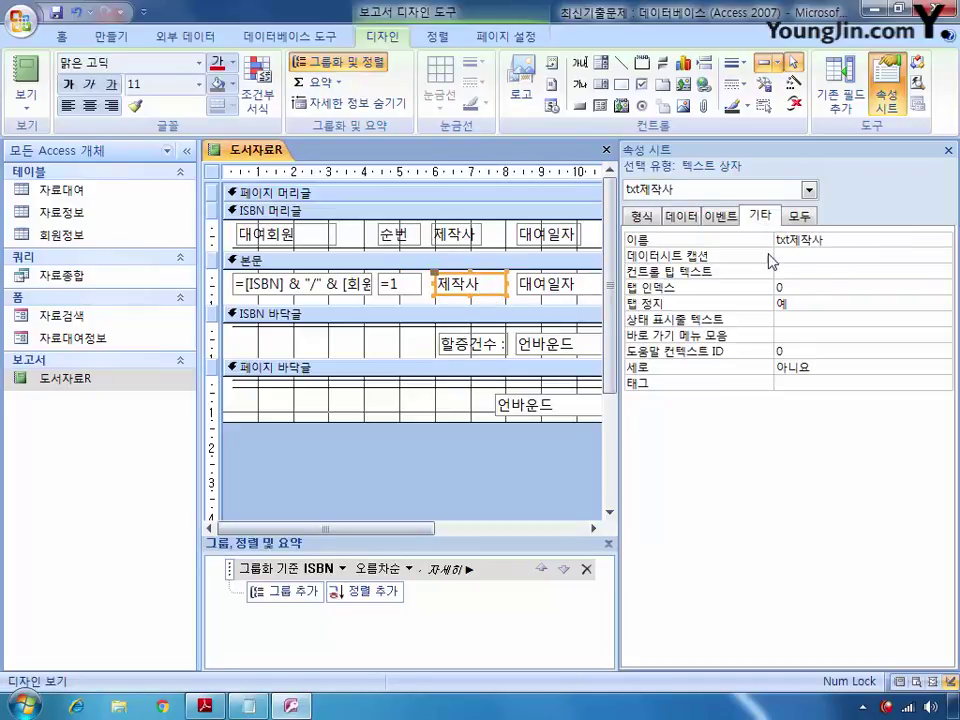
left_click(644, 218)
left_click_drag(945, 252, 948, 650)
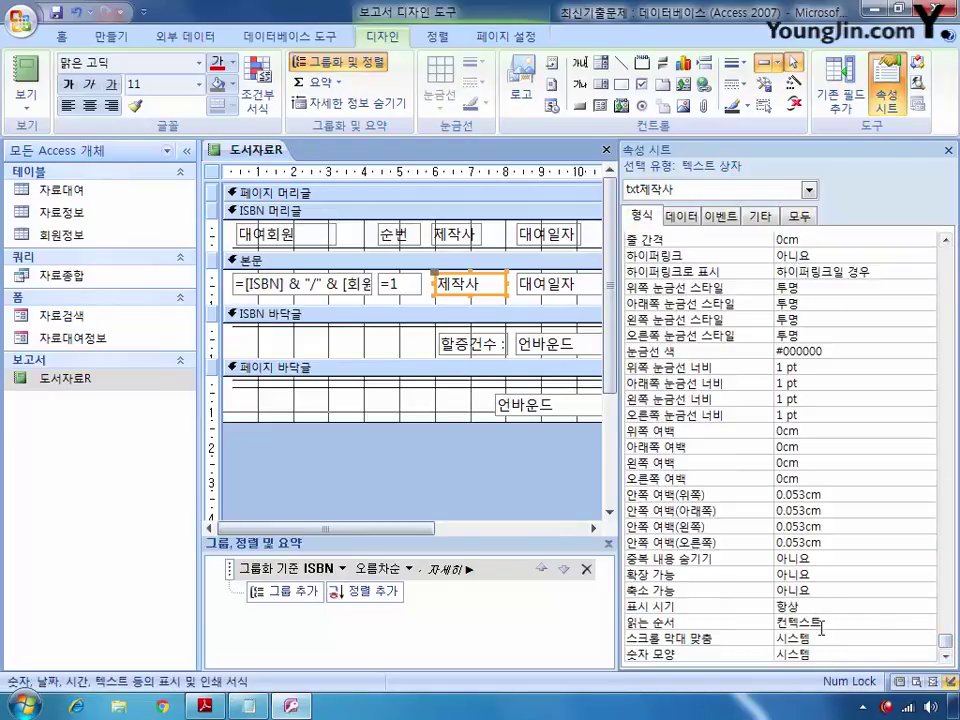
left_click(827, 558)
left_click(927, 559)
left_click(893, 575)
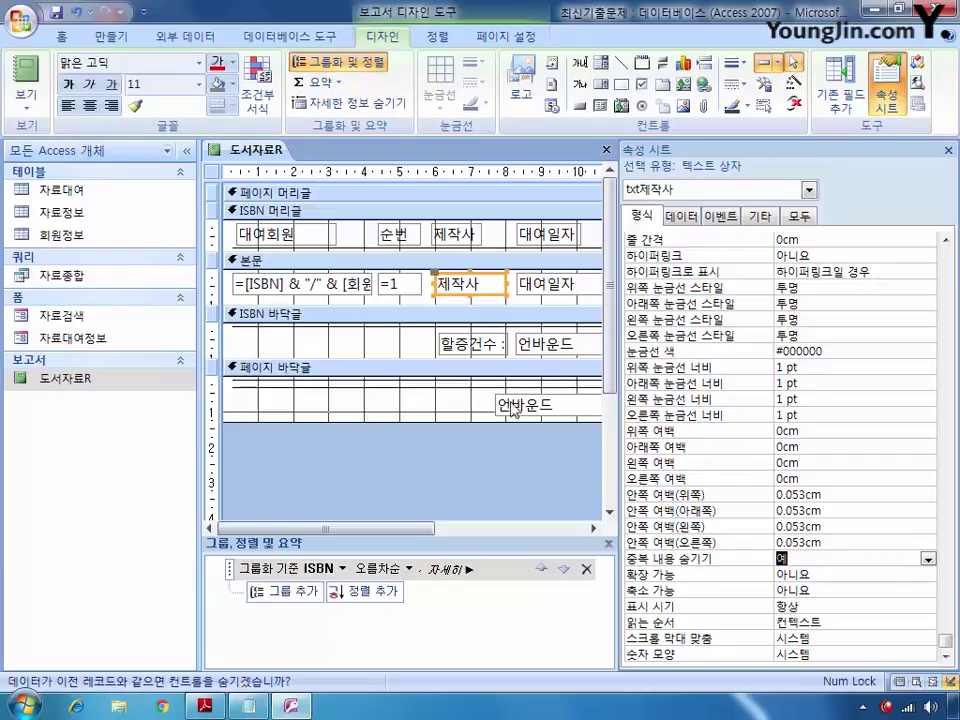
Set the control source of txt할증건수 in the ISBN footer to =sum(iif([대여일자]<=#2015-03-01#,1,0)) using the Zoom box
left_click(548, 344)
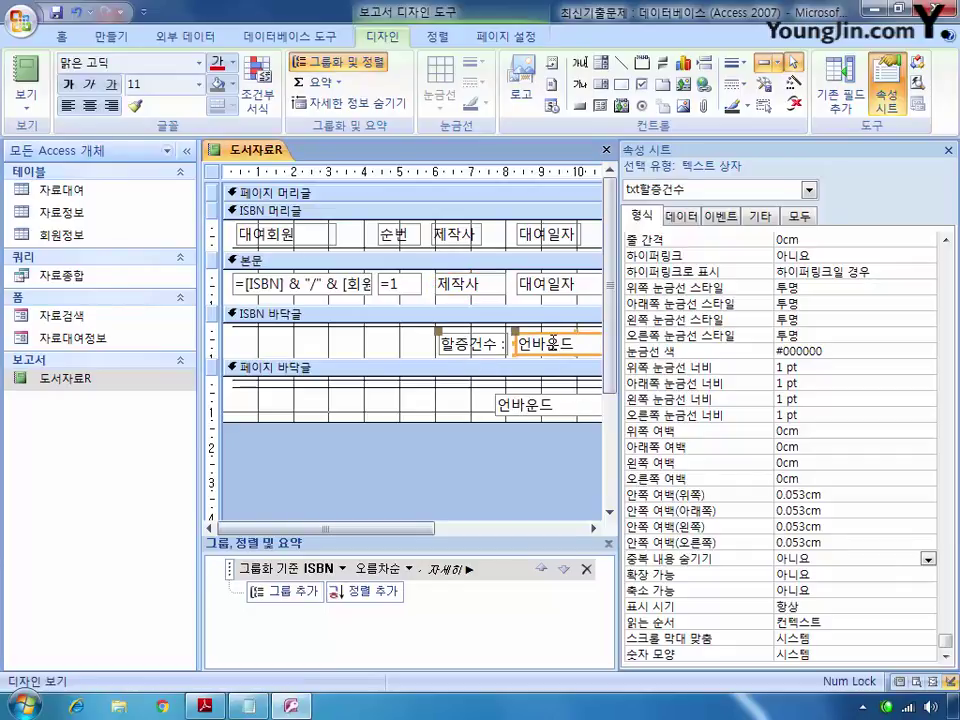
left_click(720, 217)
left_click(682, 217)
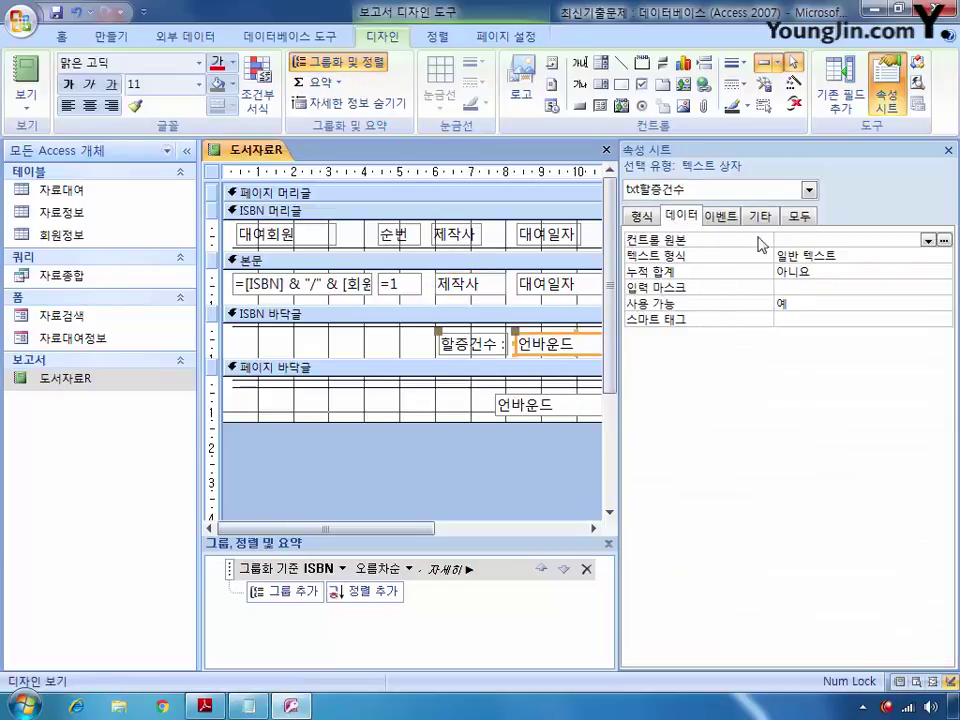
left_click(789, 238)
right_click(789, 238)
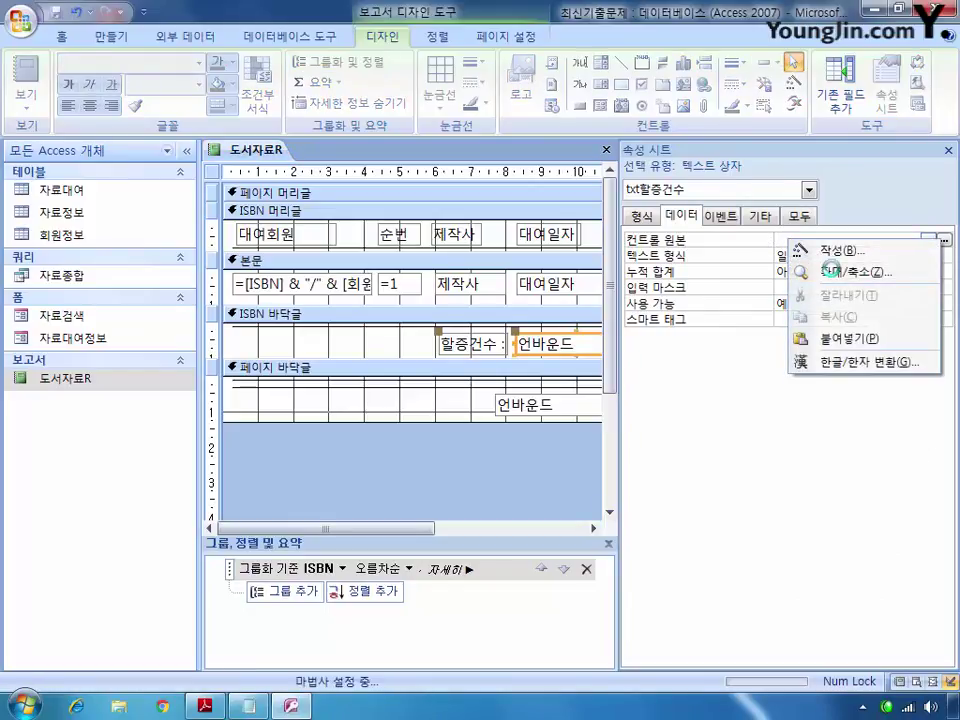
left_click(805, 272)
left_click_drag(539, 162, 541, 157)
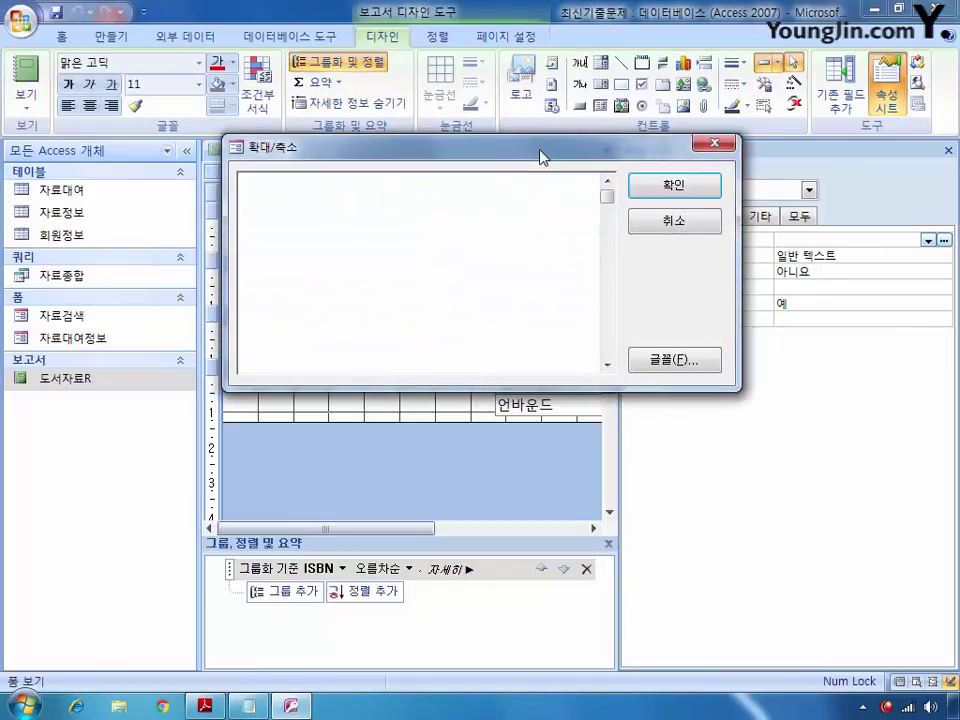
type("=sum")
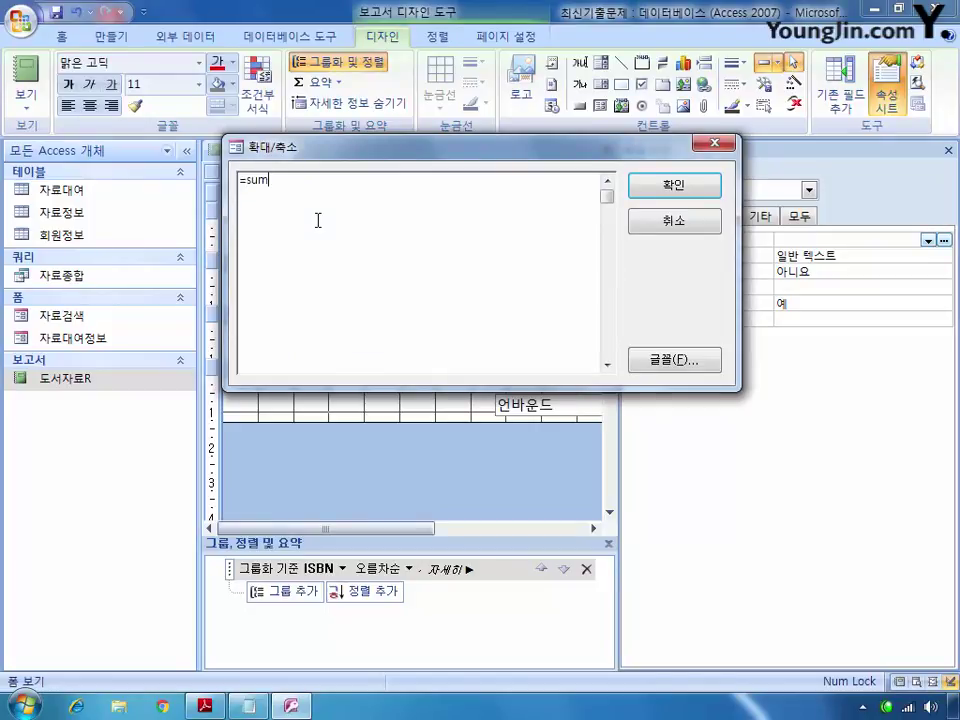
type("(iif()")
key("Left")
type("[대여일자]<=")
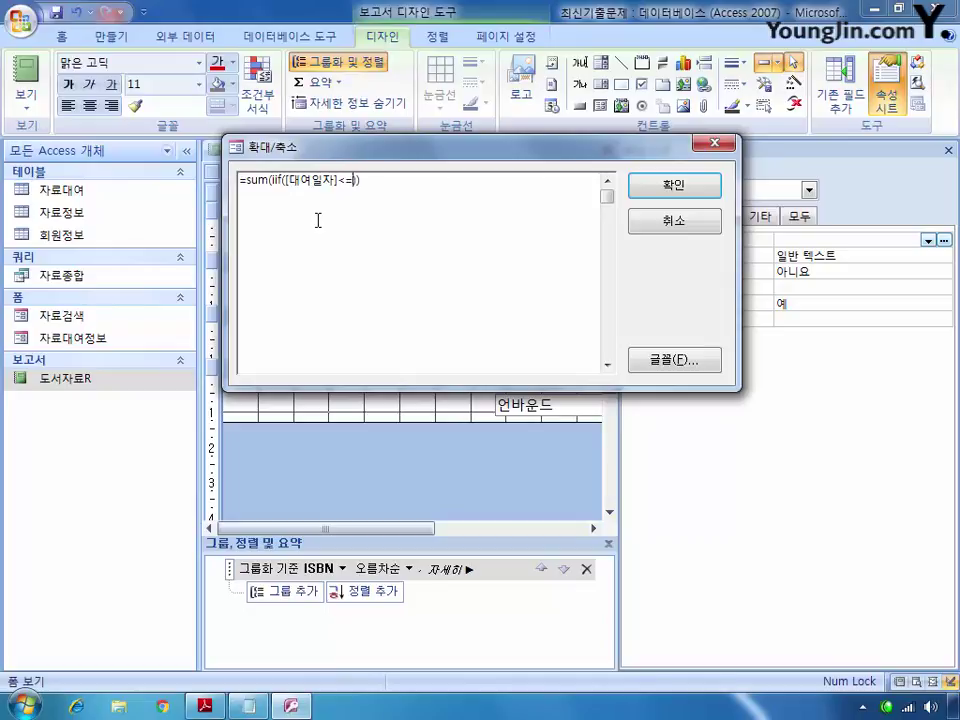
type("##,1,0")
key("Left")
key("Left")
key("Left")
key("Left")
type("2015-")
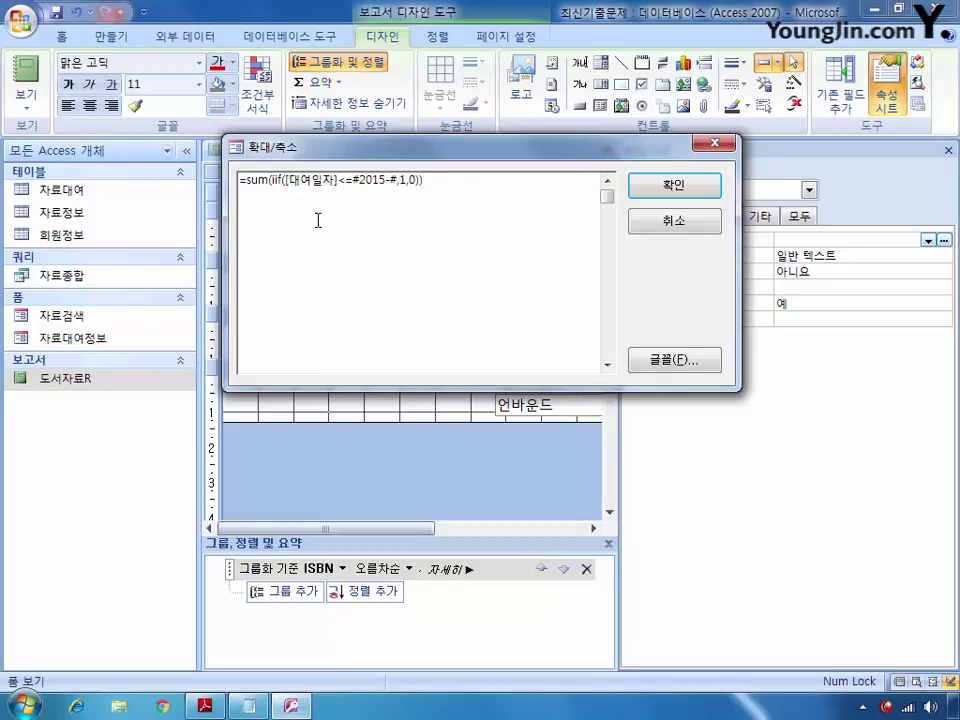
type("03-01")
left_click(670, 188)
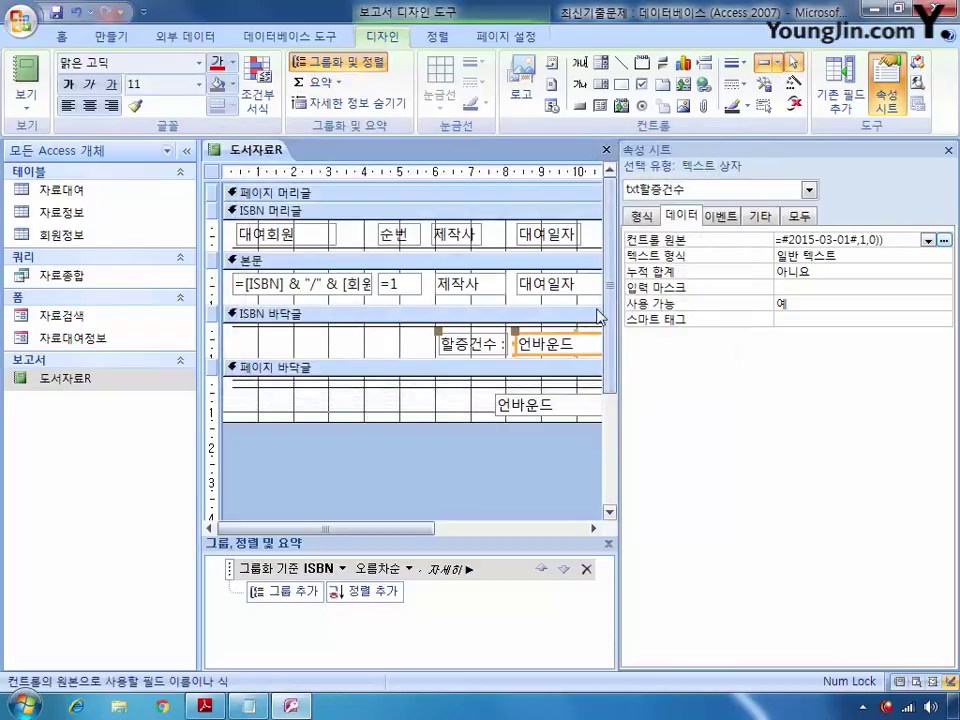
Save and close the 도서자료R report and reopen it in Design view
left_click(605, 150)
left_click(382, 403)
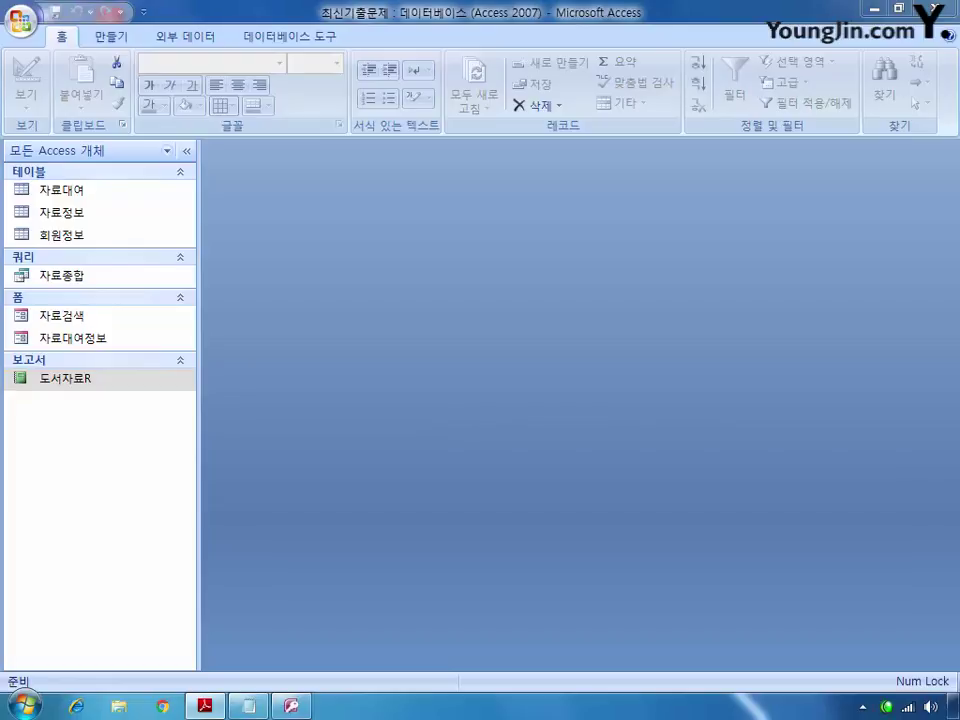
right_click(96, 384)
left_click(145, 443)
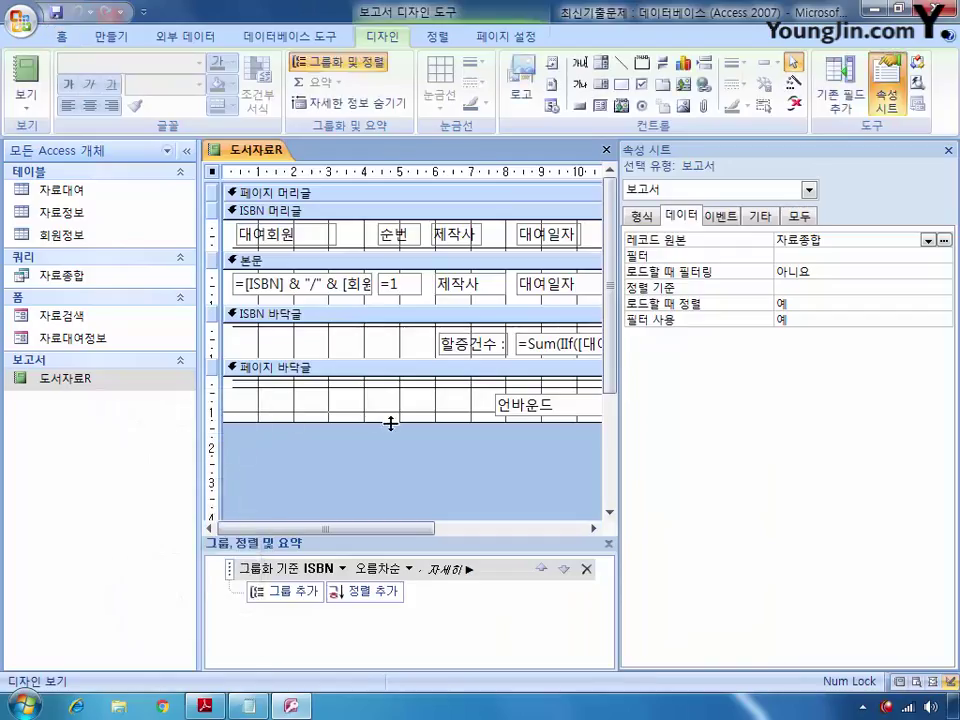
Set the control source of txt페이지 in the page footer to =[page] & "/" & [pages], and save and close the report
left_click(510, 405)
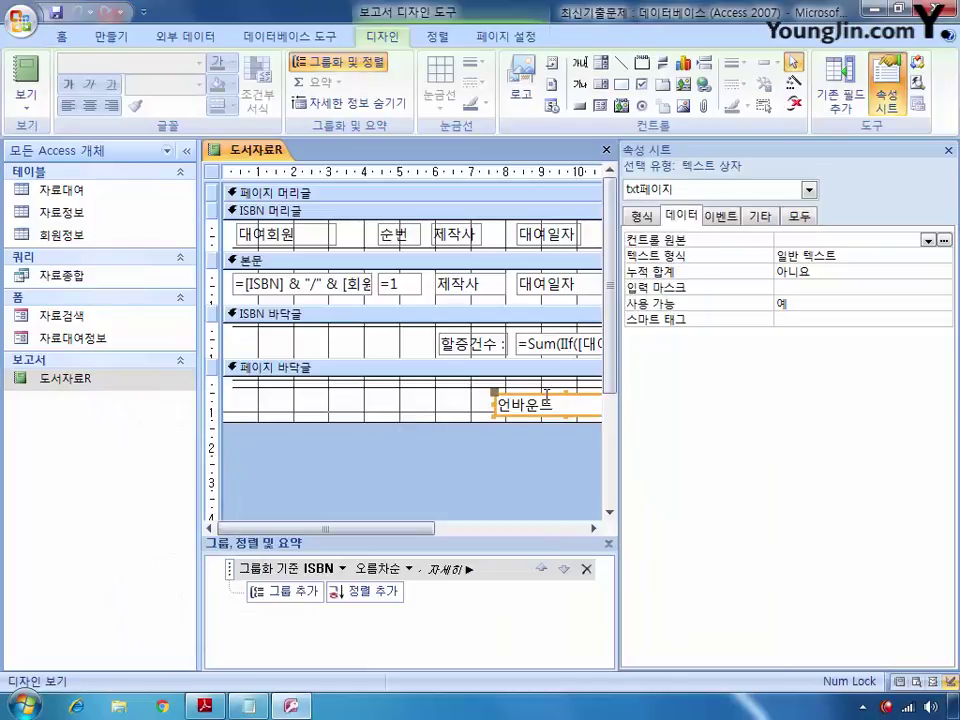
left_click(797, 238)
type("=")
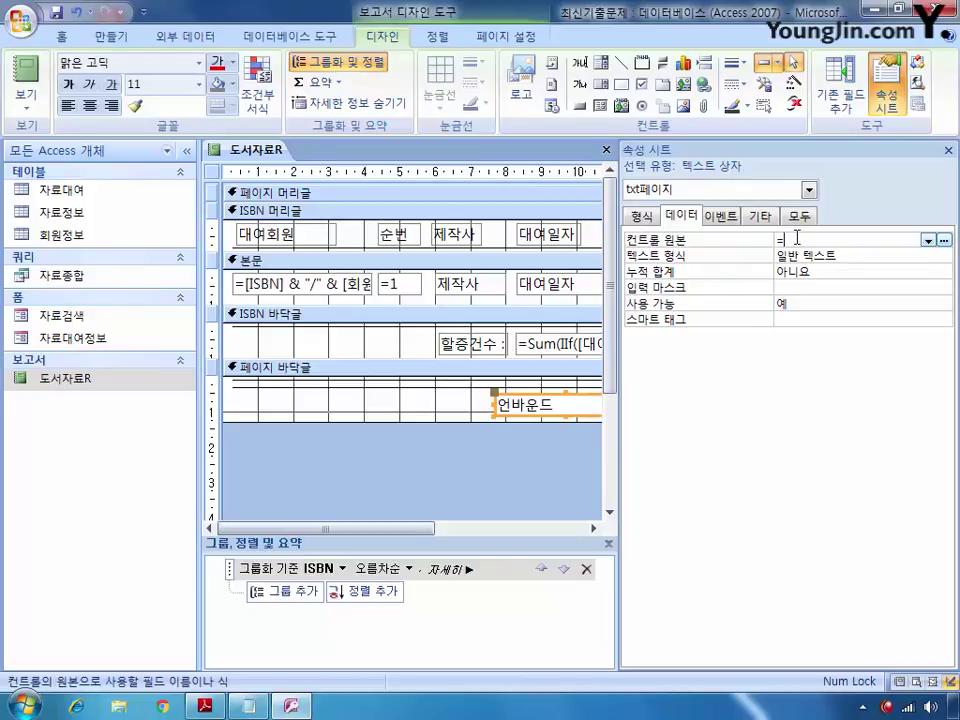
type("[page] & \"/\" ")
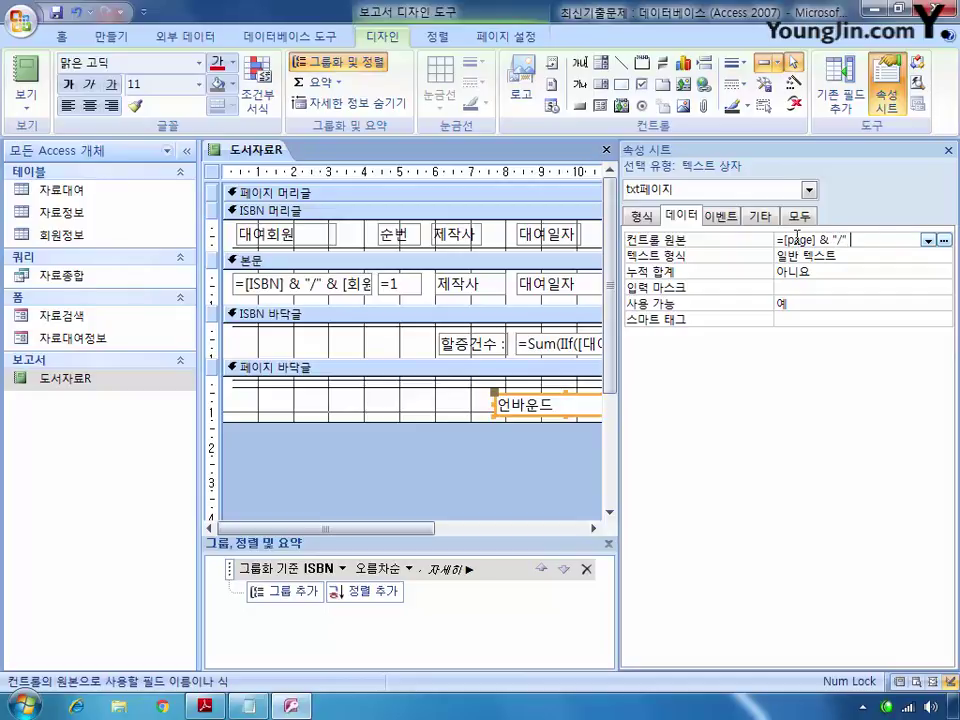
type("& [")
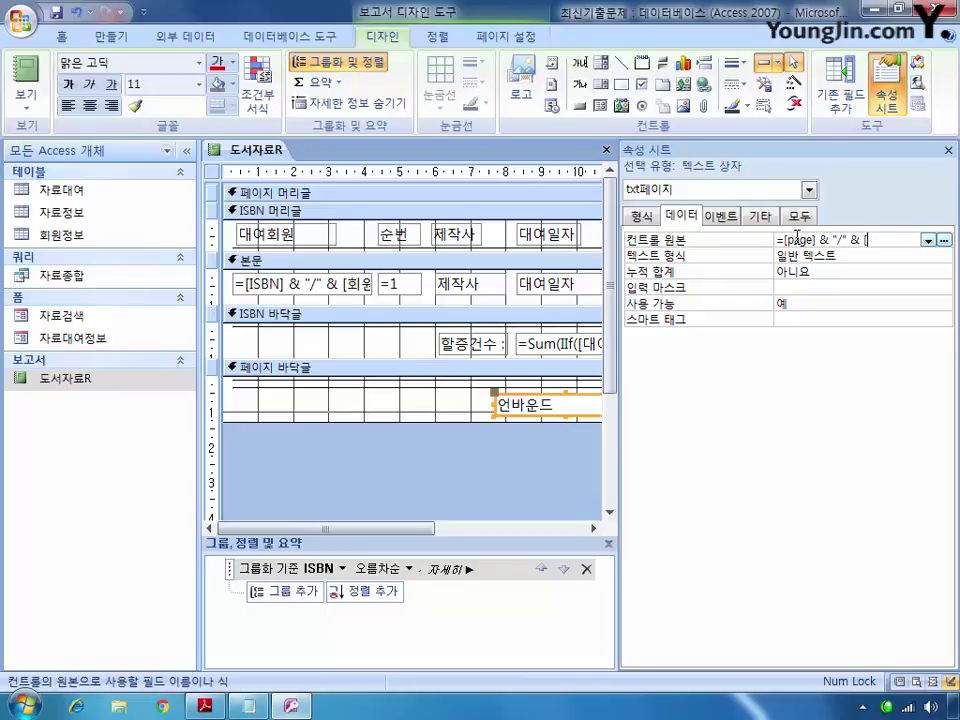
type("ㅔ")
type("pages")
left_click(606, 149)
left_click(377, 398)
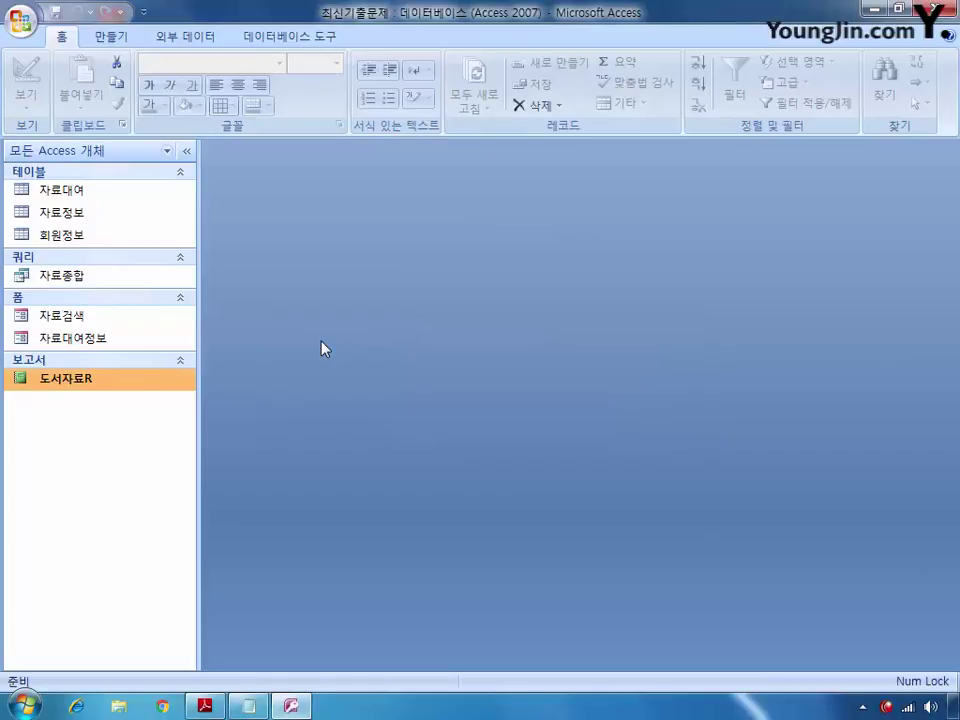
Open the 자료검색 form in Design view
left_click(107, 315)
right_click(86, 313)
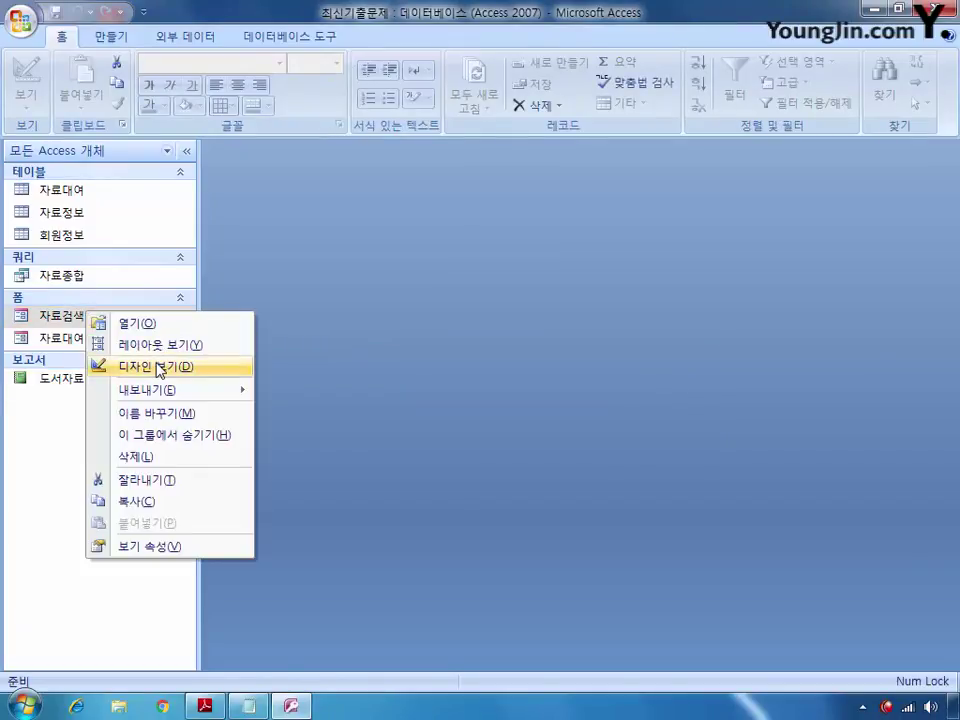
left_click(155, 366)
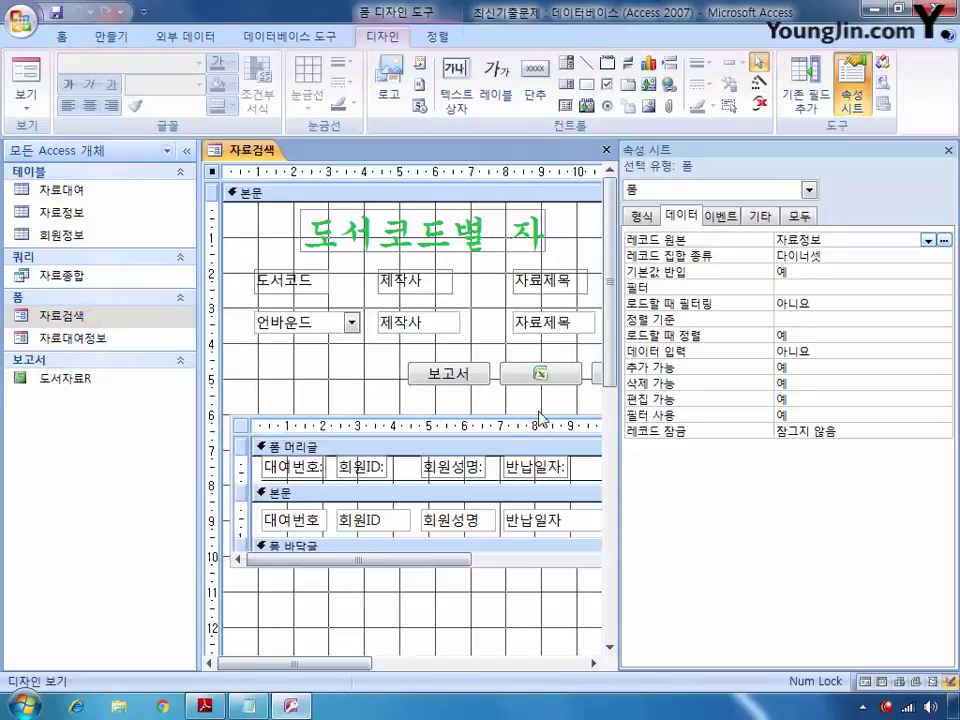
Create an On Click event procedure for the form's cmd닫기 button and open its code
left_click_drag(354, 665, 433, 668)
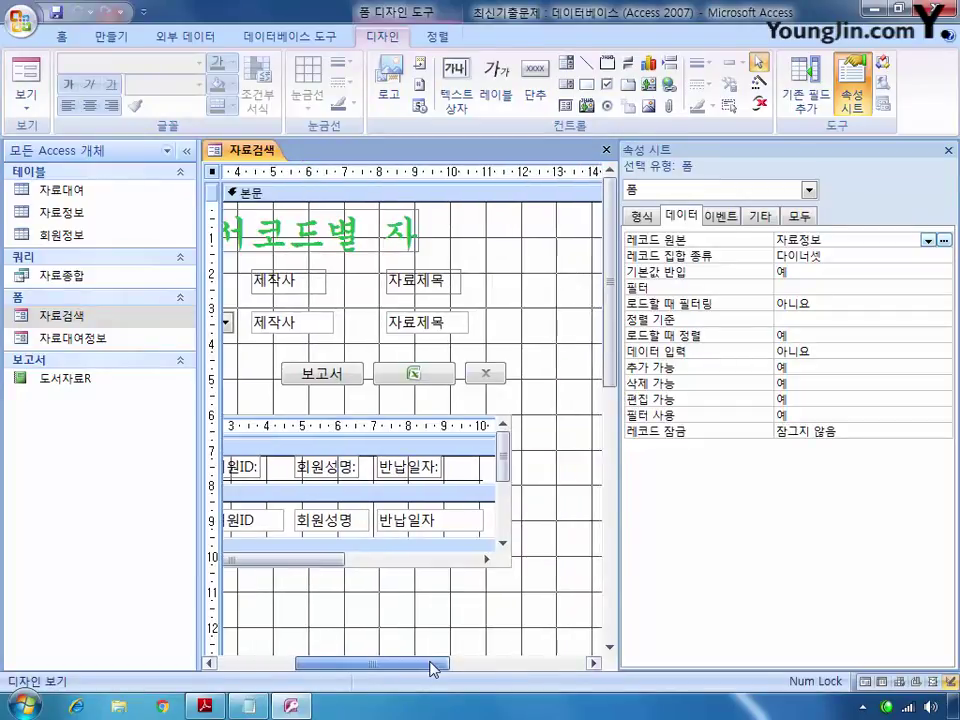
left_click(485, 374)
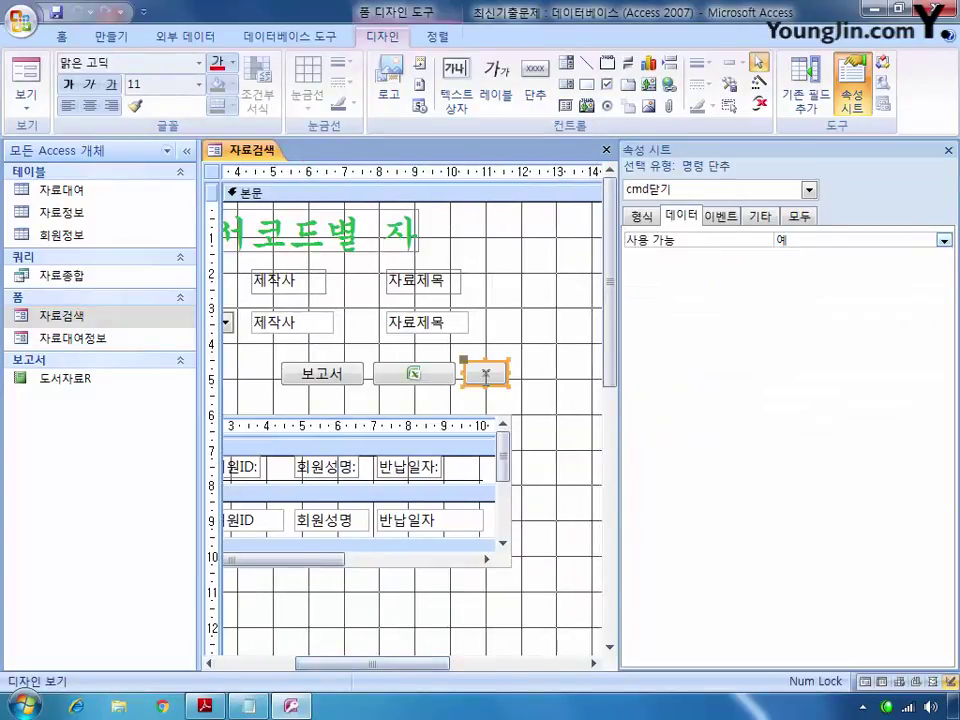
left_click(722, 216)
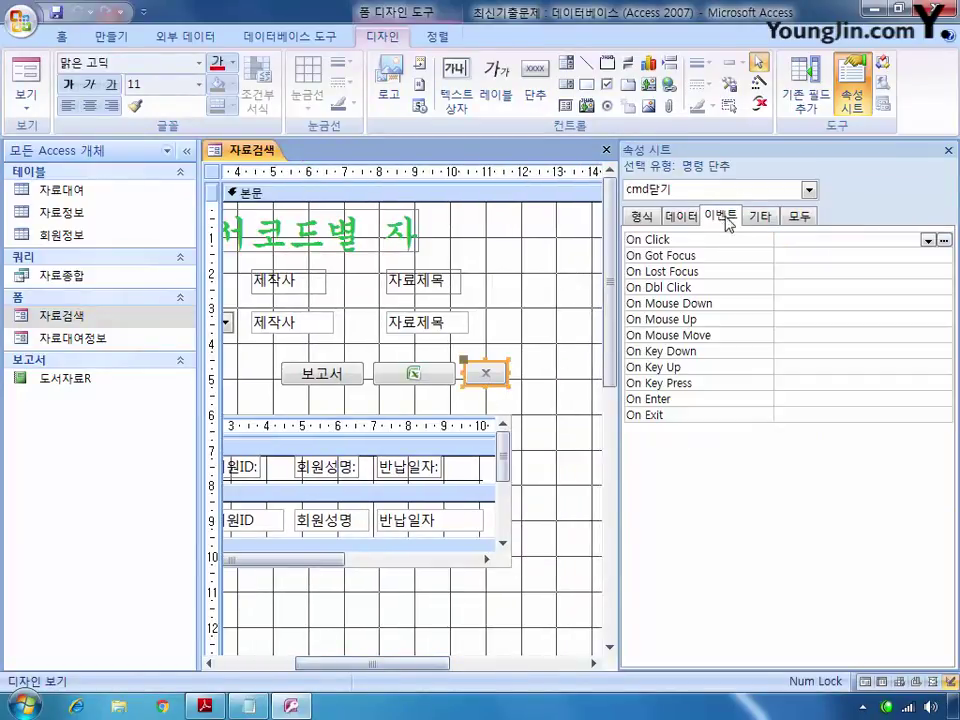
left_click(928, 241)
left_click(840, 255)
left_click(943, 241)
key("Return")
key("Return")
key("Up")
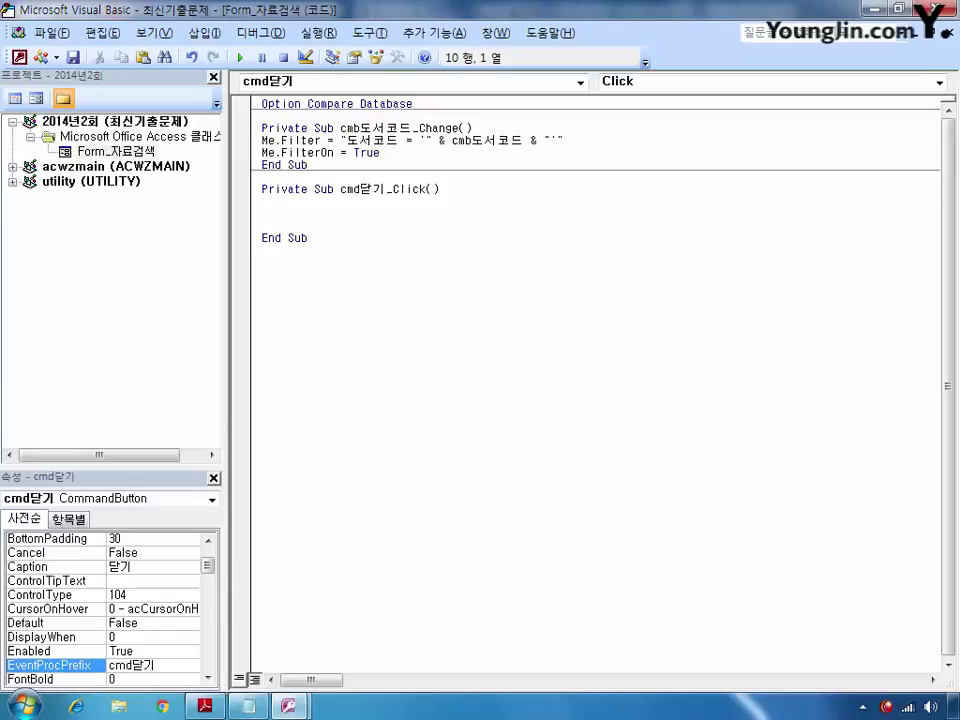
type("ㅓ ㅏ")
key("BackSpace")
key("BackSpace")
key("BackSpace")
key("BackSpace")
key("BackSpace")
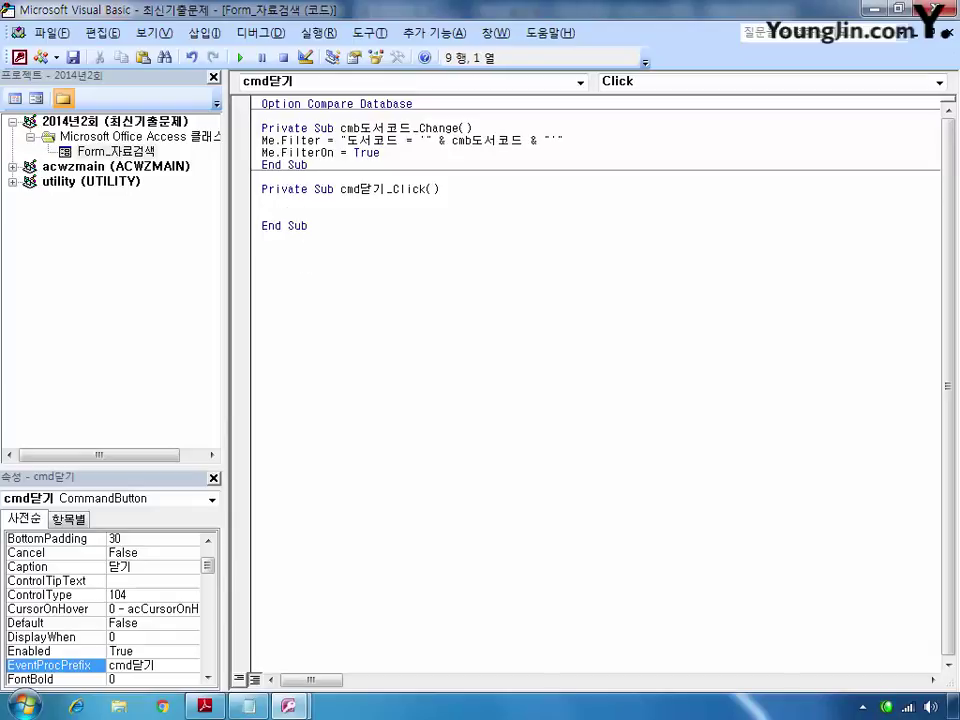
Add the line jin = MsgBox("폼을 닫겠습니까?", vbYesNo, "폼 닫기") to the cmd닫기_Click procedure
key("Return")
type("ji")
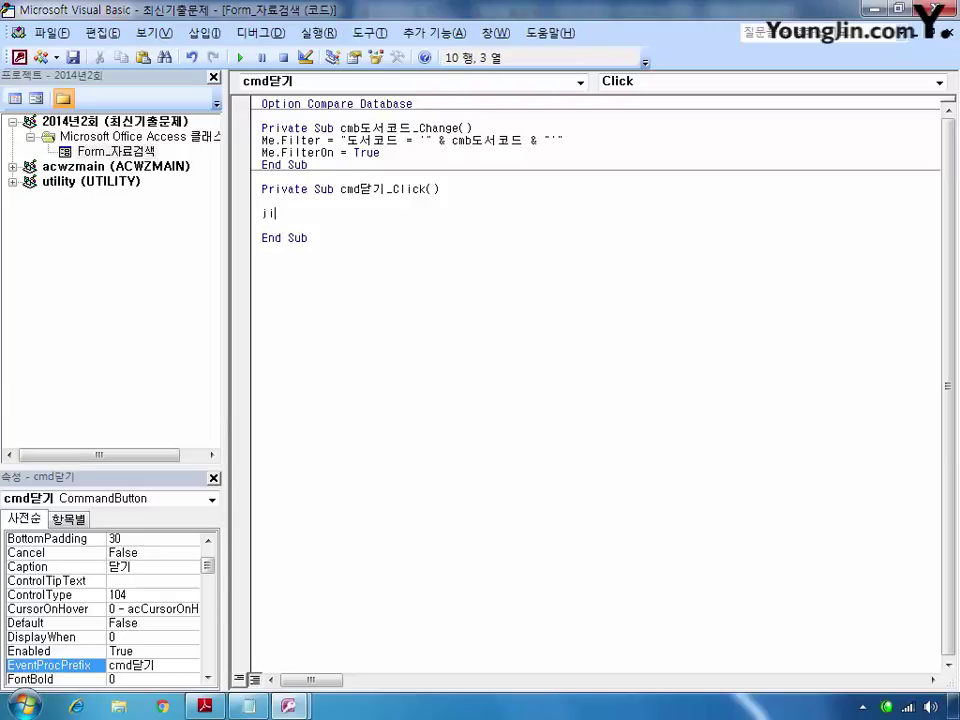
type("n = msgbox")
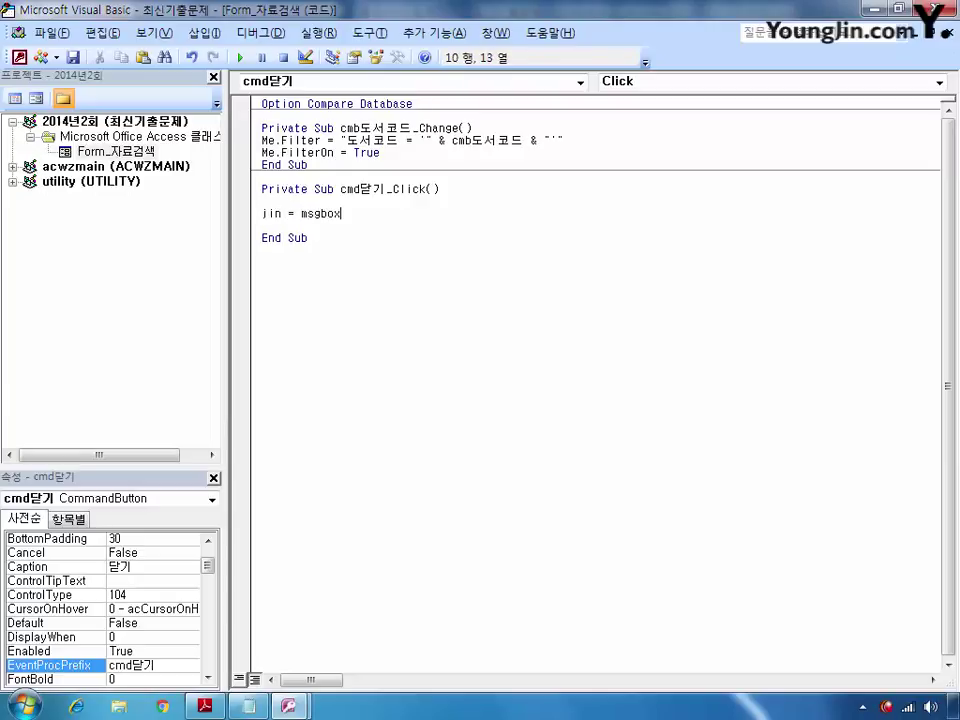
type("(\"폼을")
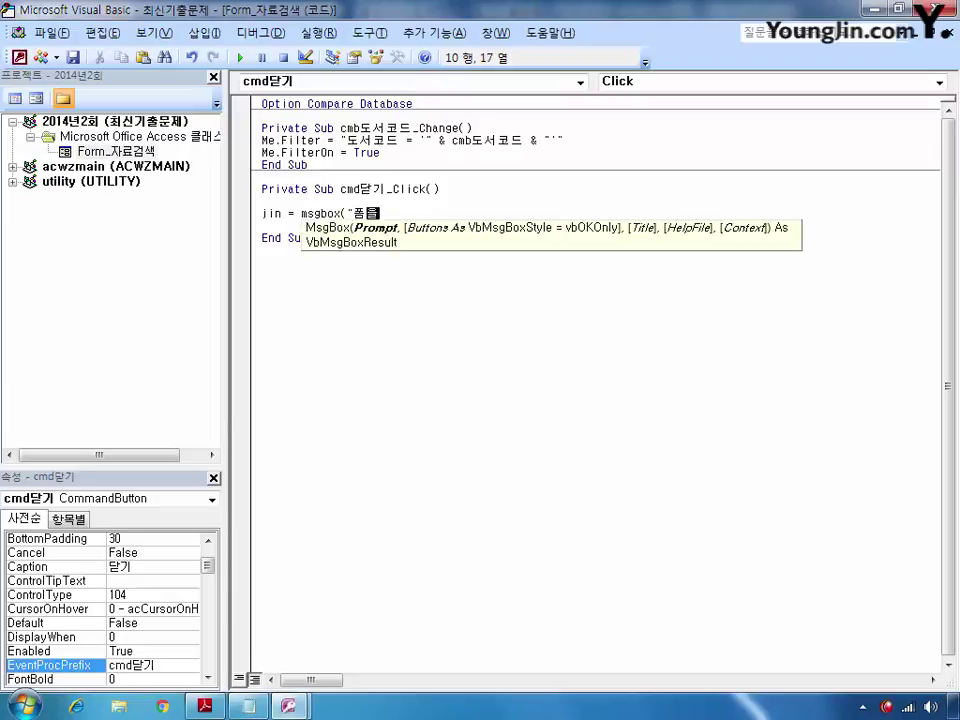
type(" 닫겠습니까")
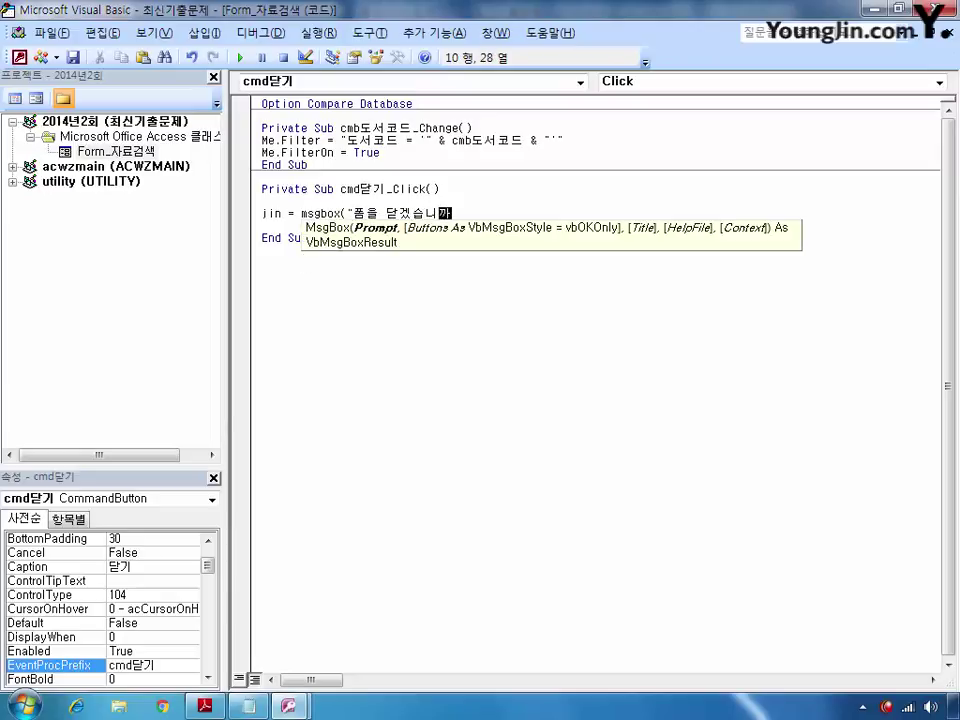
type("?\", vbyesno")
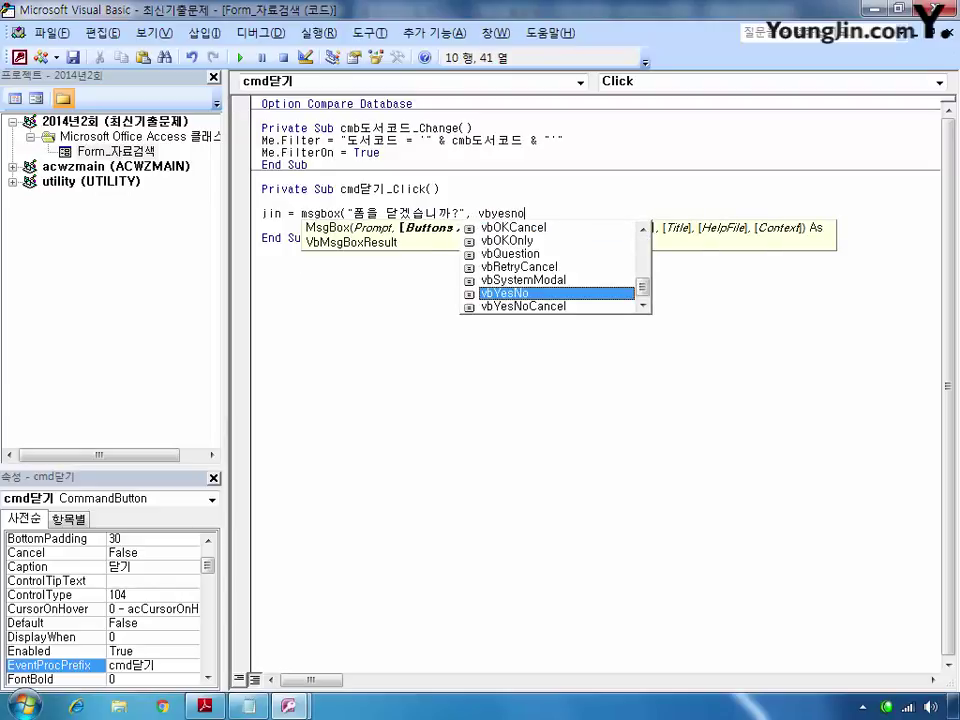
type(", \"폼 ")
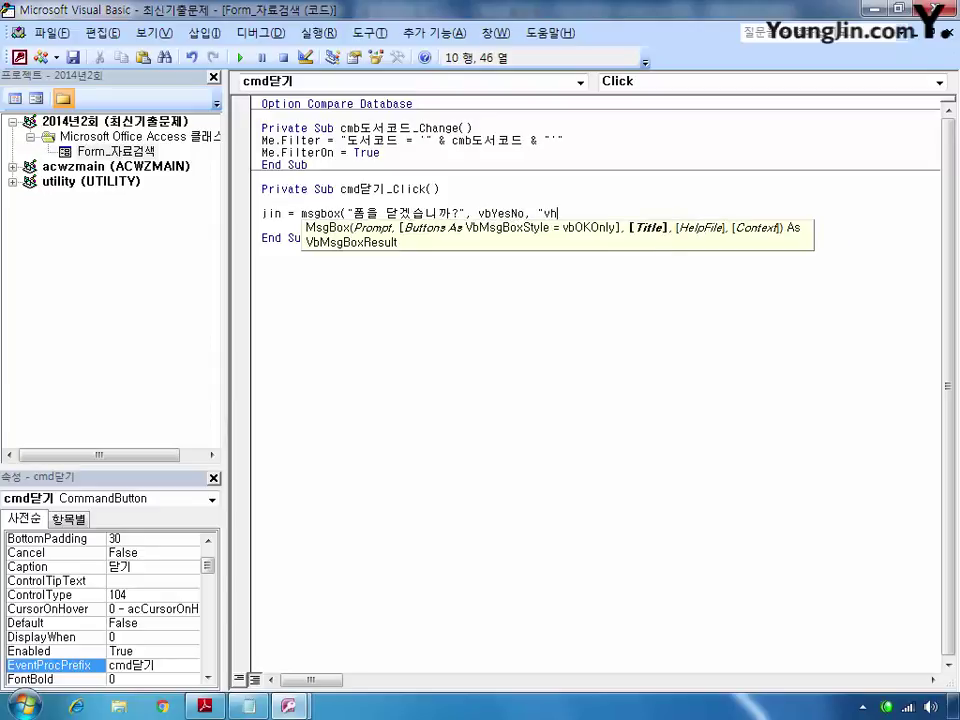
type("닫기\")")
Add the condition If jin = vbYes Then below the MsgBox line
key("Return")
type("if")
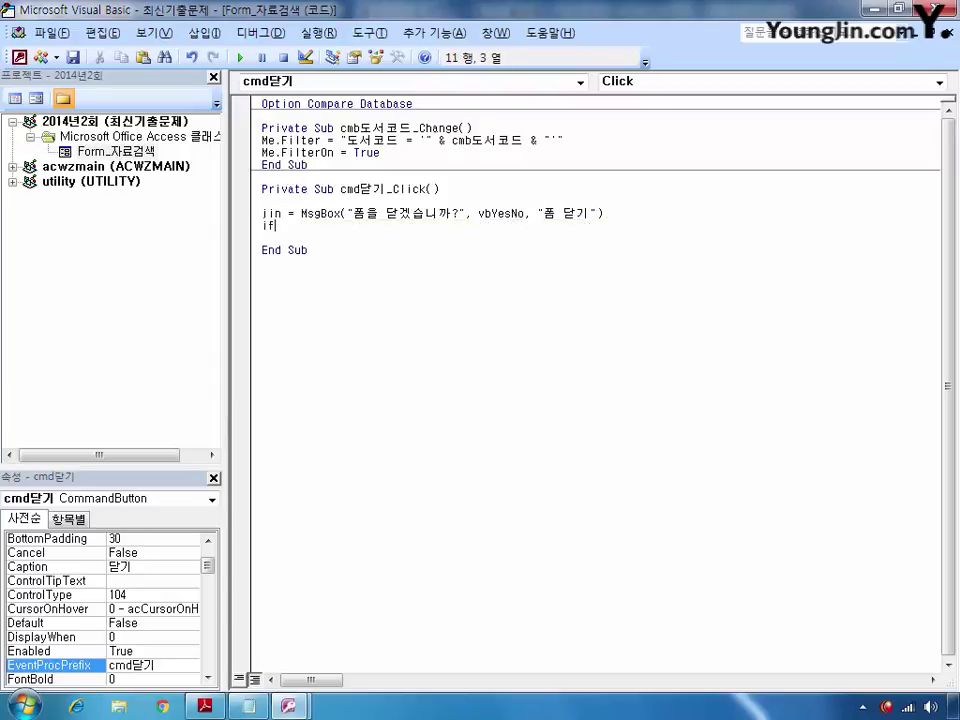
type("if jin")
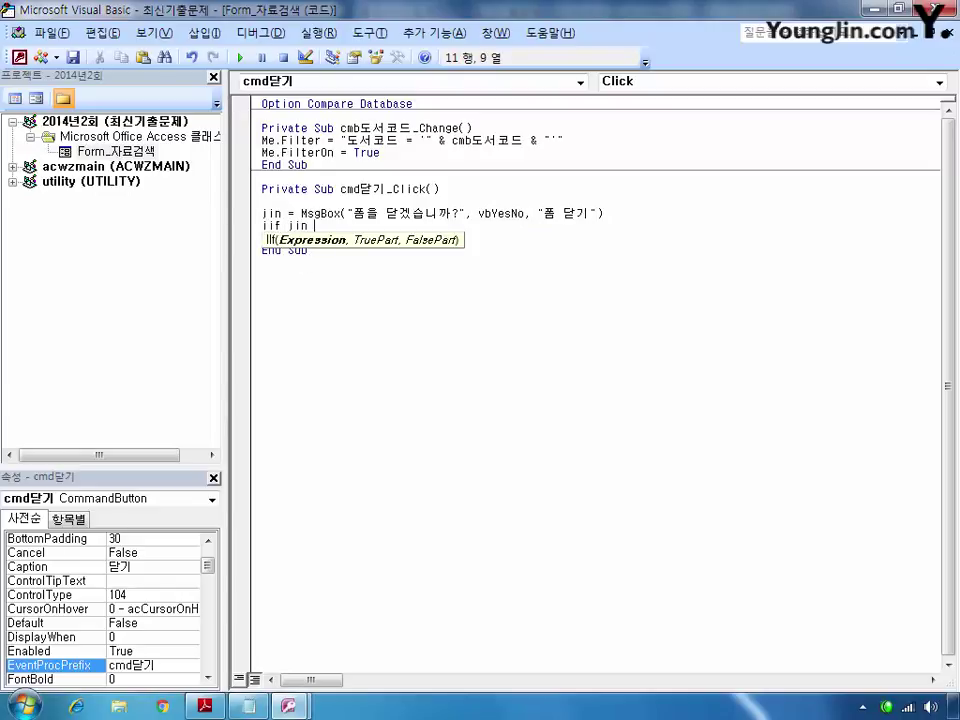
type(" = vbyes then")
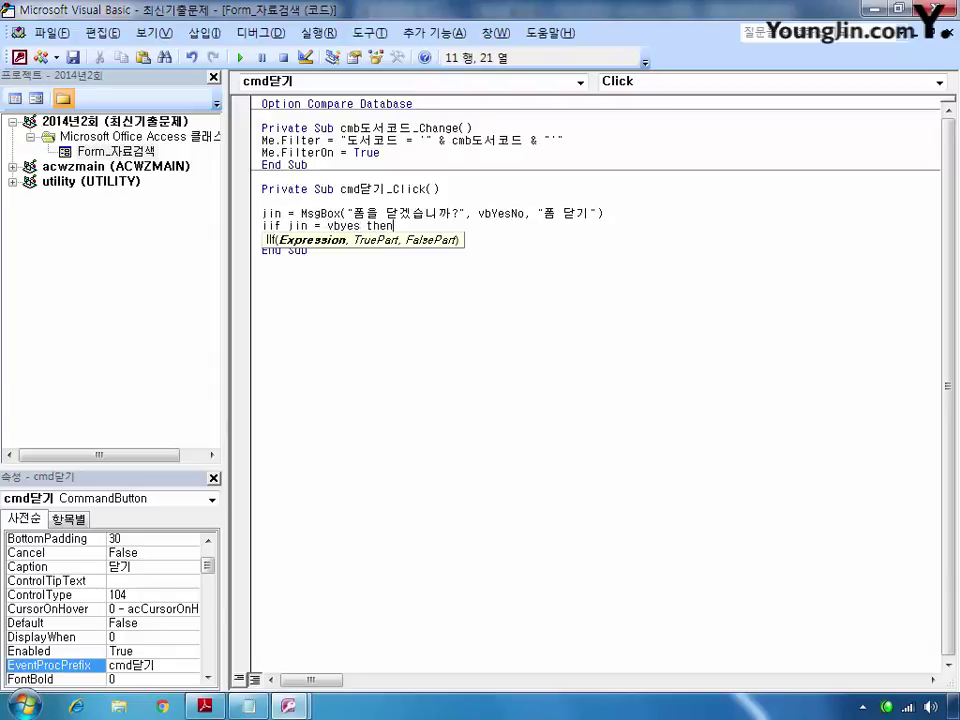
key("Return")
key("Return")
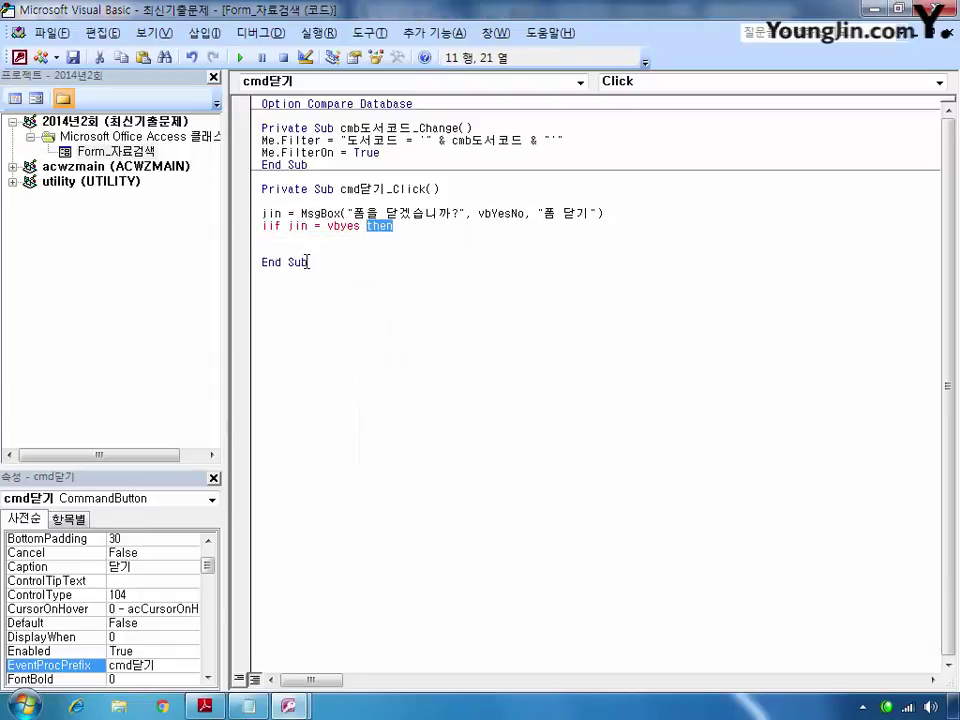
left_click(266, 226)
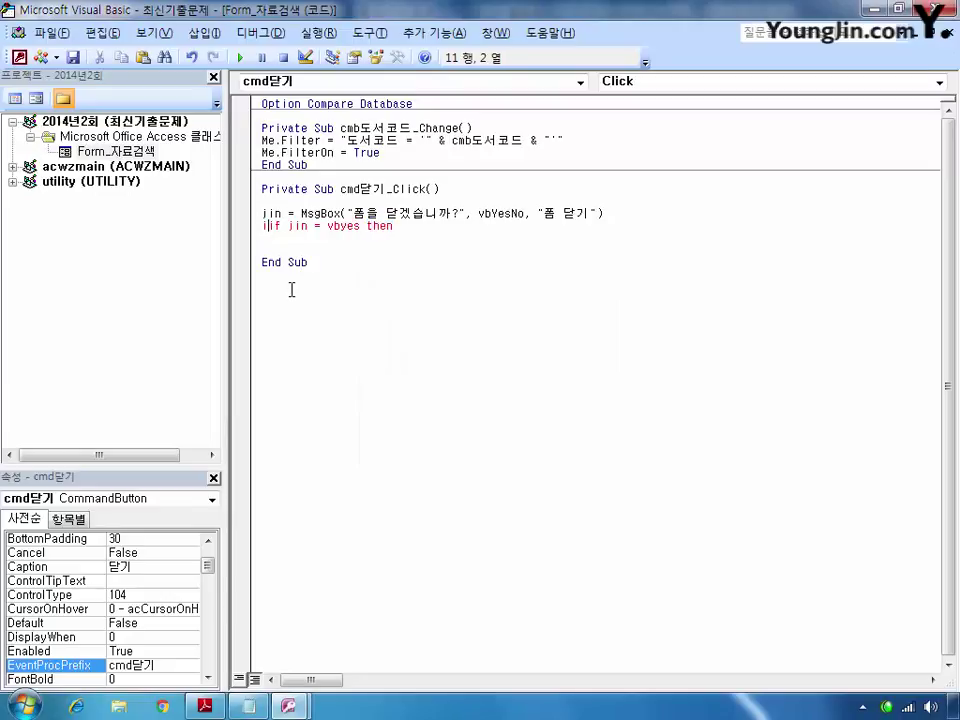
key("BackSpace")
left_click(469, 226)
key("Return")
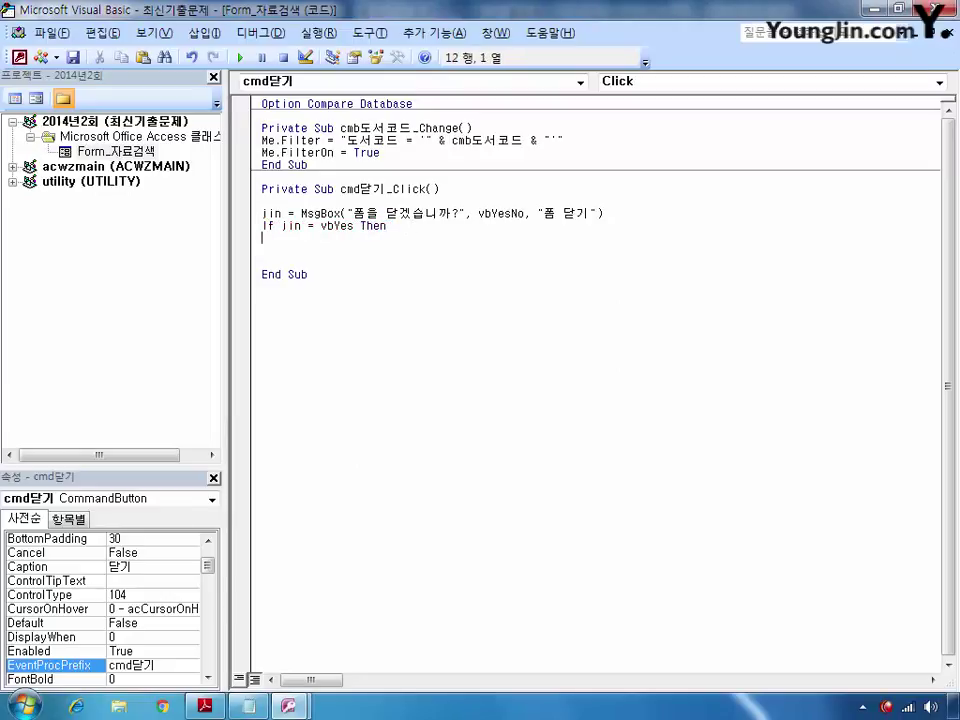
Complete the condition with DoCmd.Close and End If, and close the code editor
type("docmd.close")
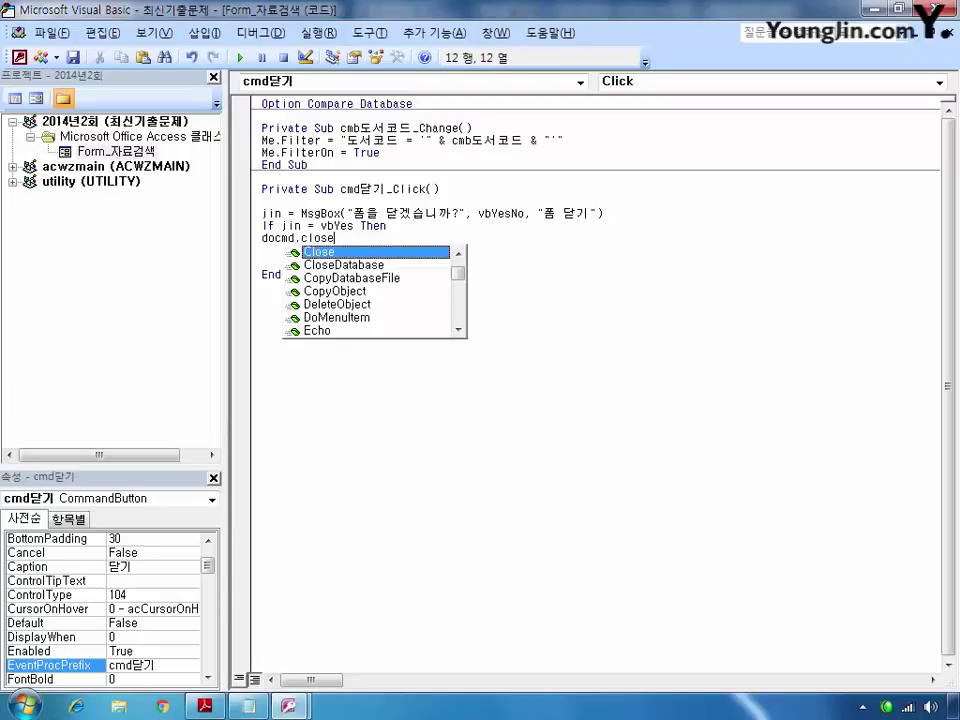
key("Return")
type("end if")
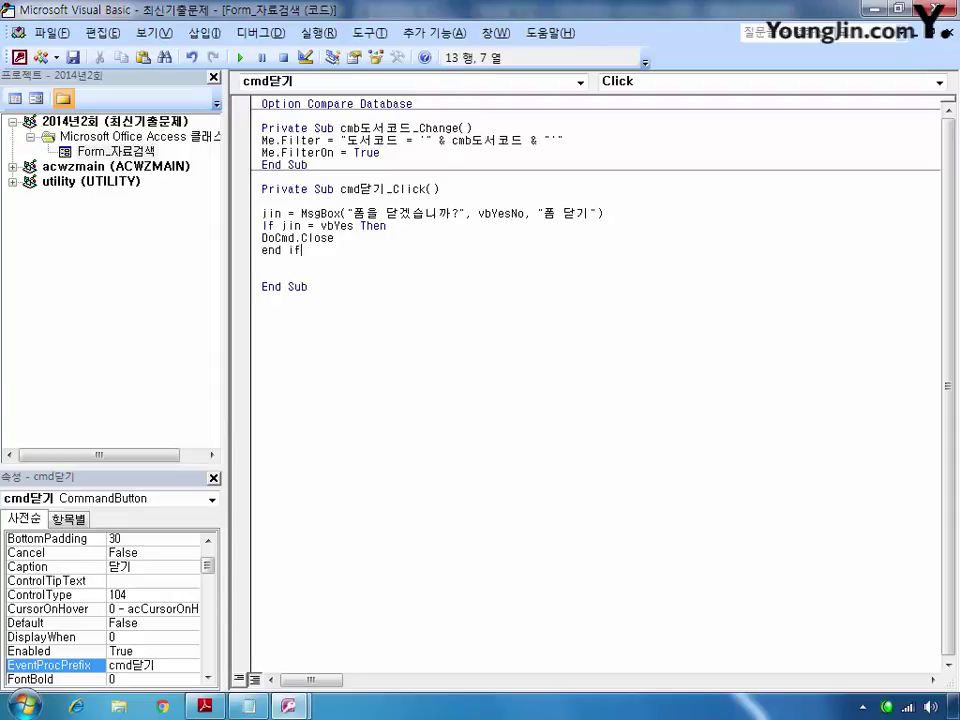
left_click(950, 9)
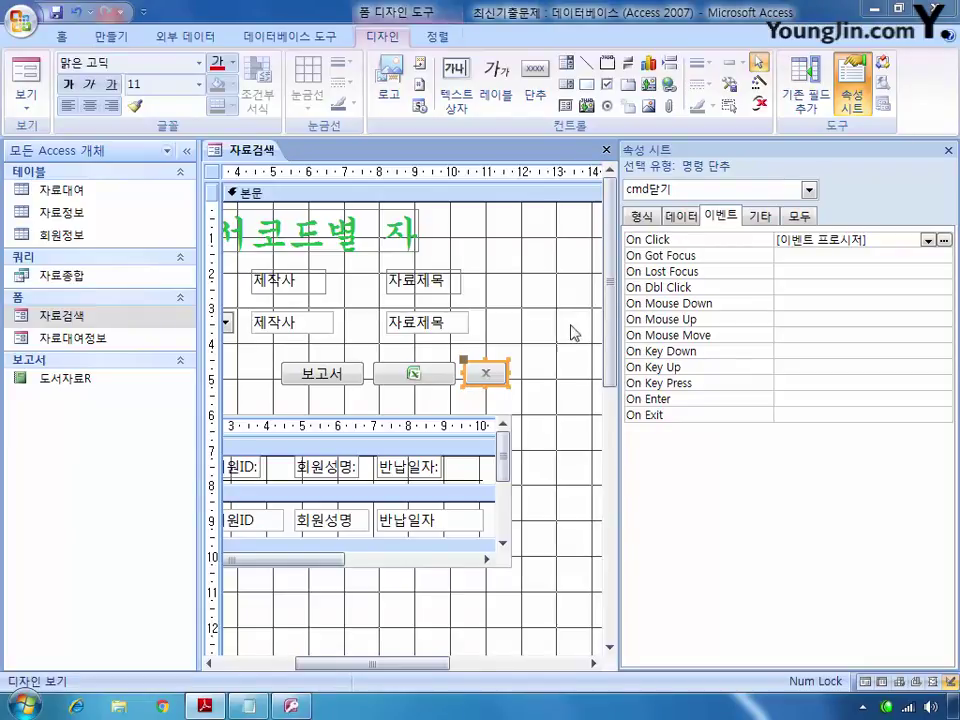
Create a new macro with OpenReport as its first action
left_click(414, 373)
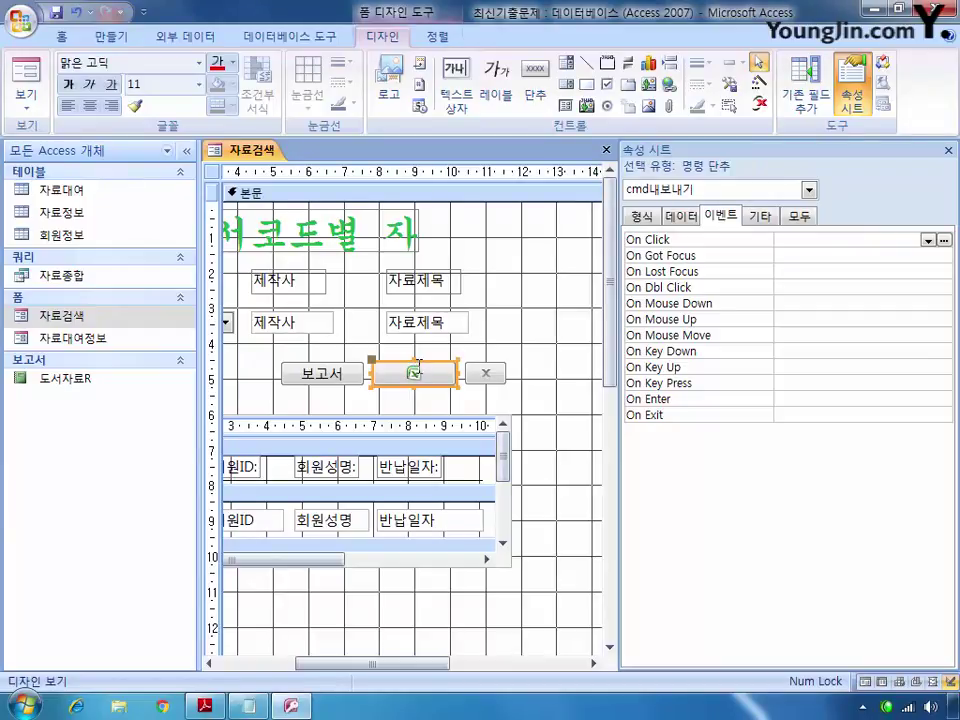
left_click(101, 40)
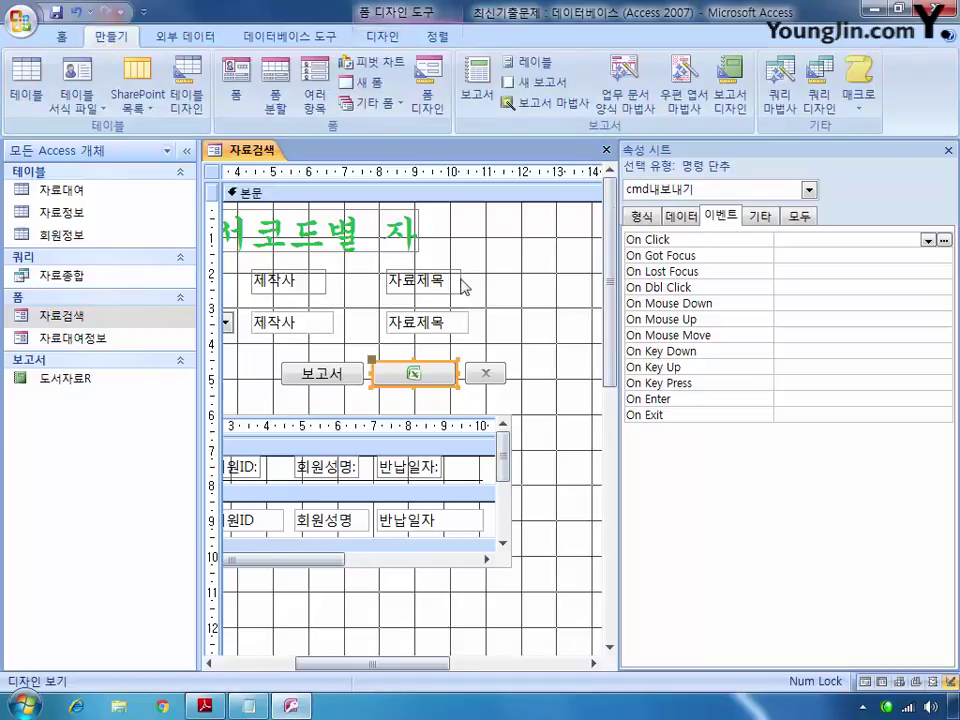
left_click(860, 100)
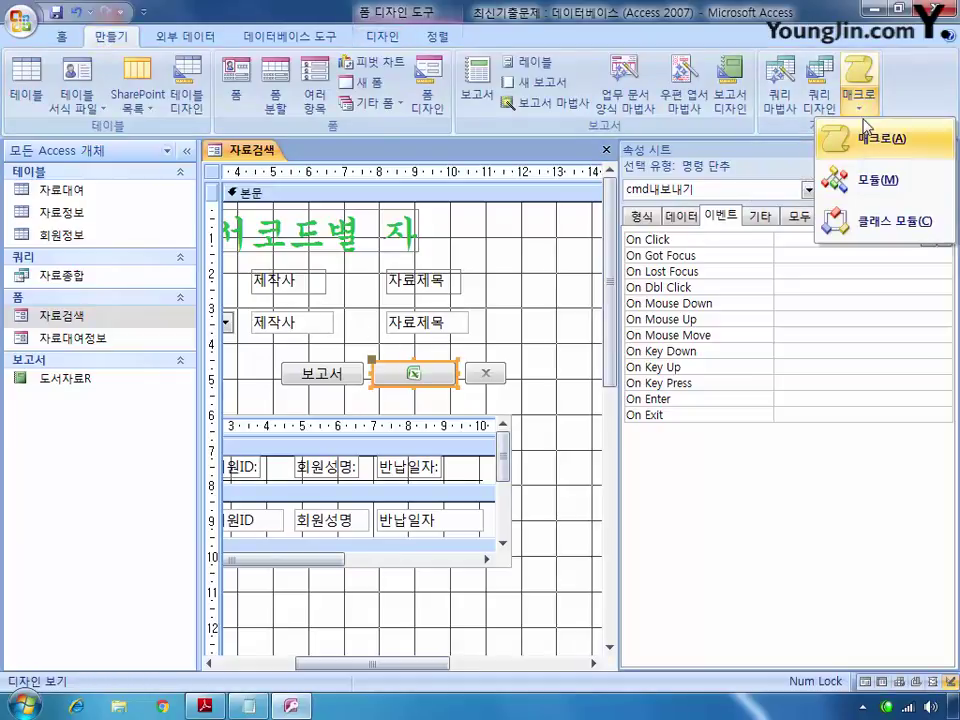
left_click(870, 138)
left_click(372, 190)
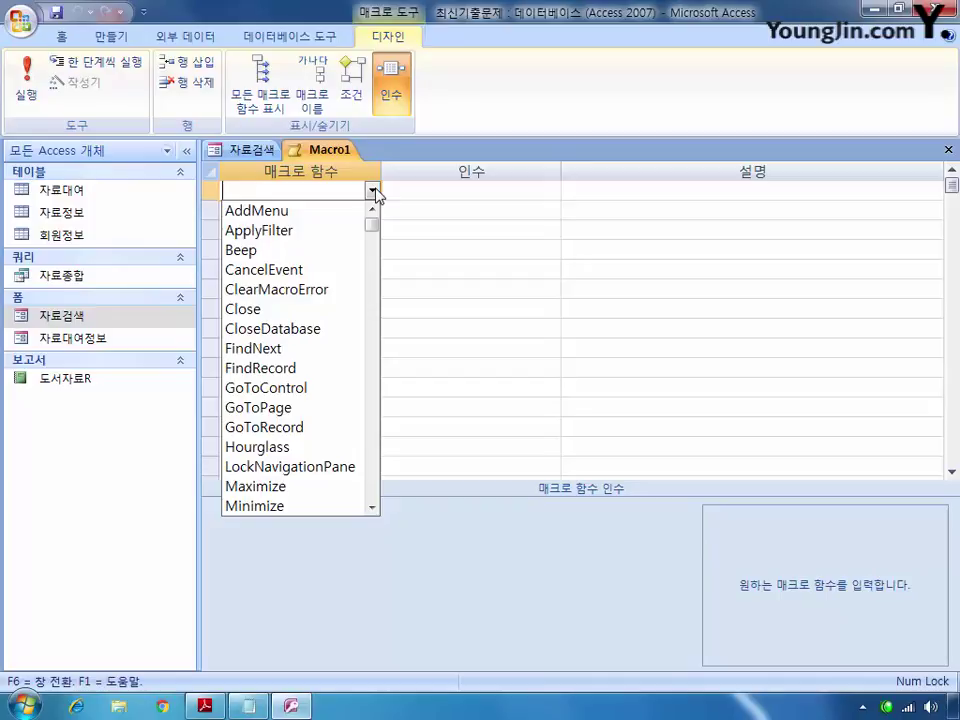
left_click_drag(372, 225, 370, 365)
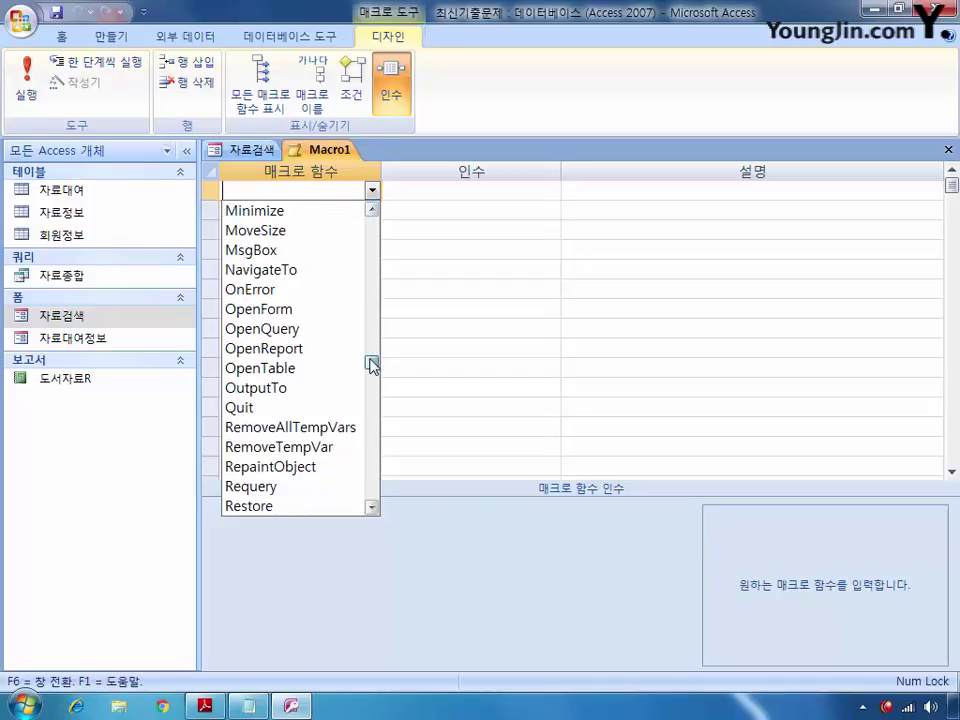
left_click(317, 348)
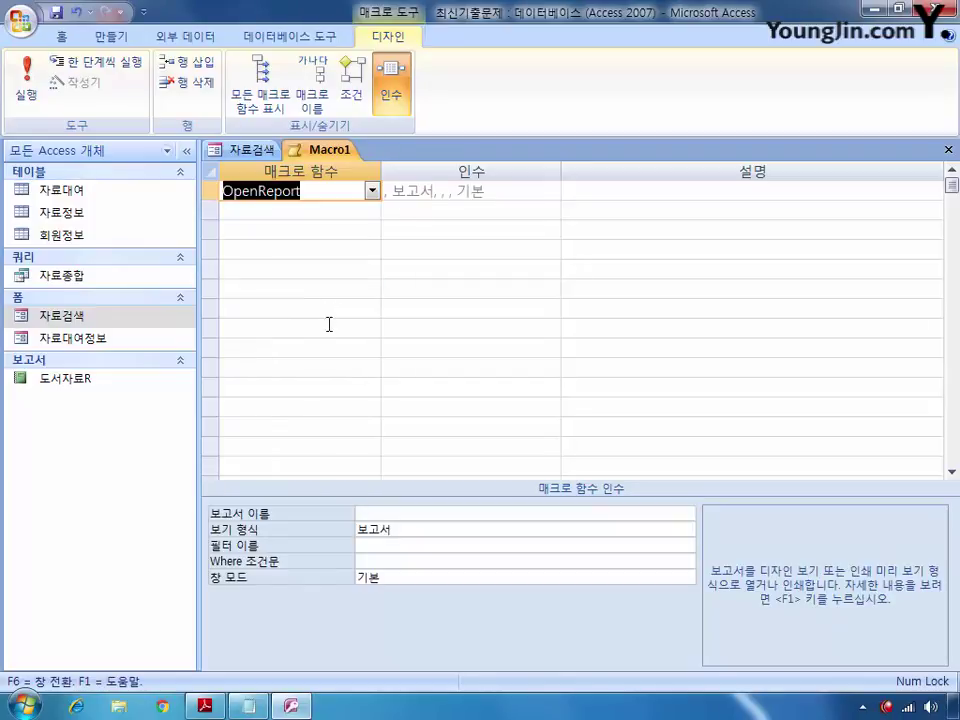
Set the OpenReport action's report name to 도서자료R and its view to 인쇄 미리 보기
left_click(420, 513)
left_click(687, 514)
left_click(645, 529)
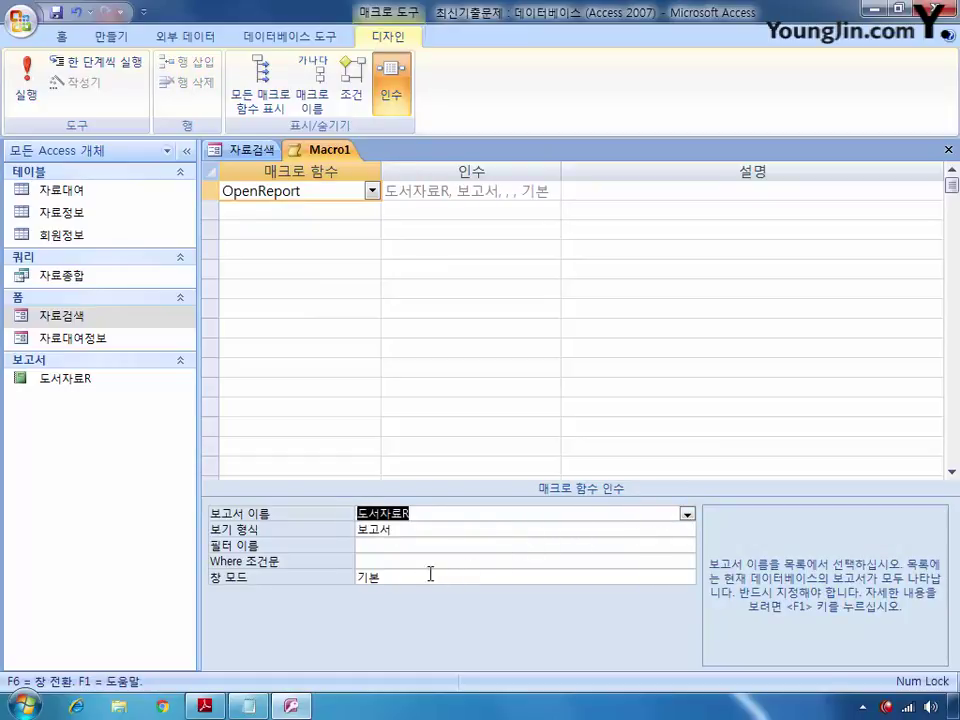
left_click(396, 529)
left_click(687, 529)
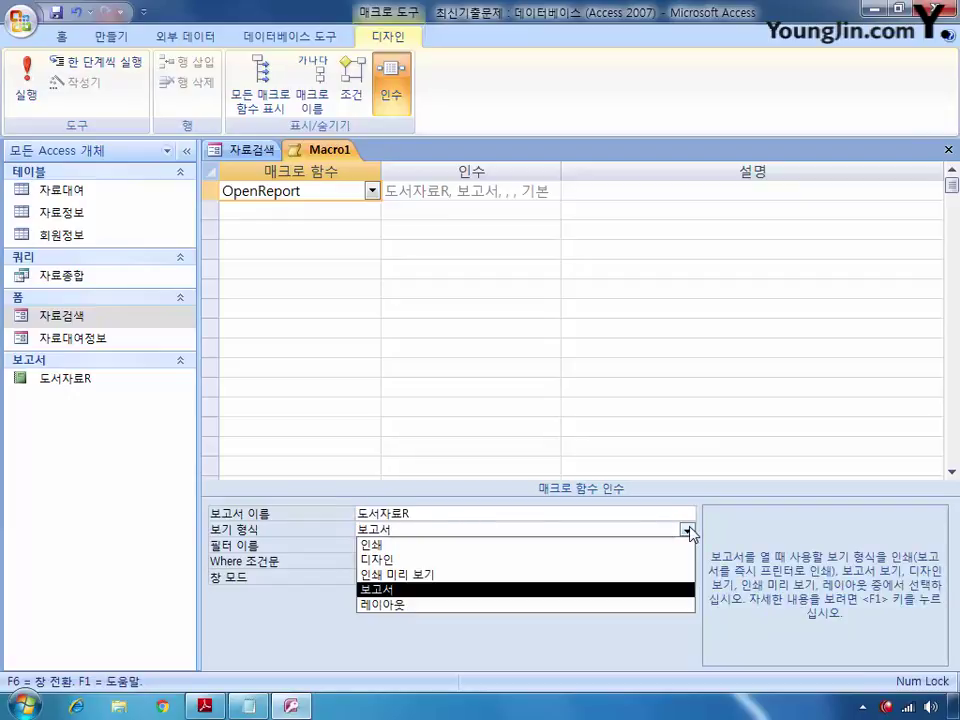
left_click(613, 576)
left_click(410, 548)
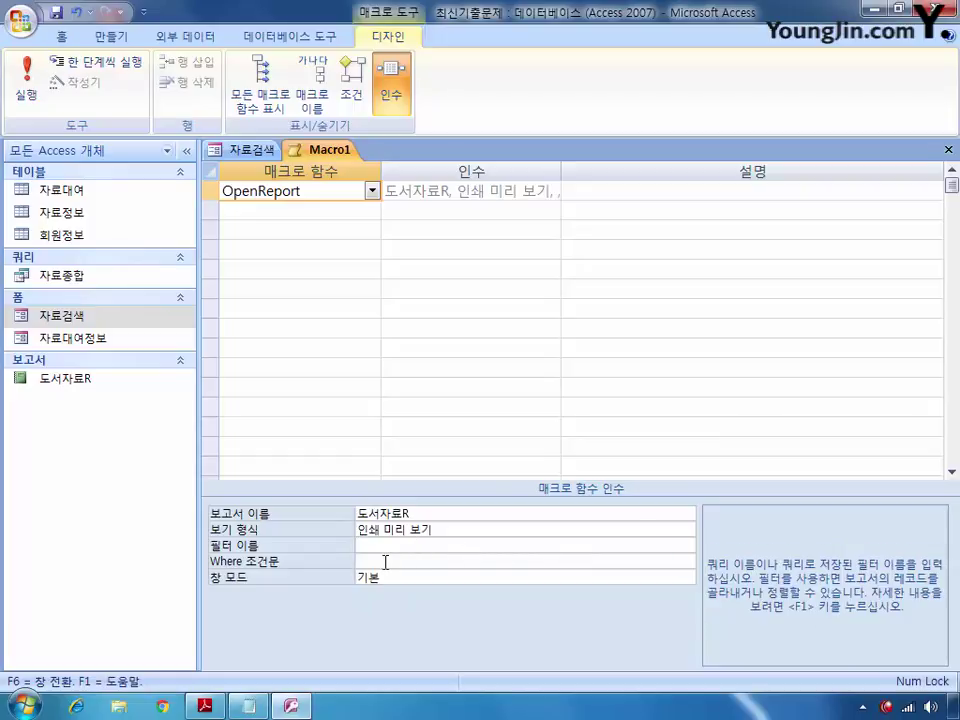
Build the Where condition [ISBN]= Forms![자료검색]![cmb도서코드] for the OpenReport action with the expression builder
left_click(386, 562)
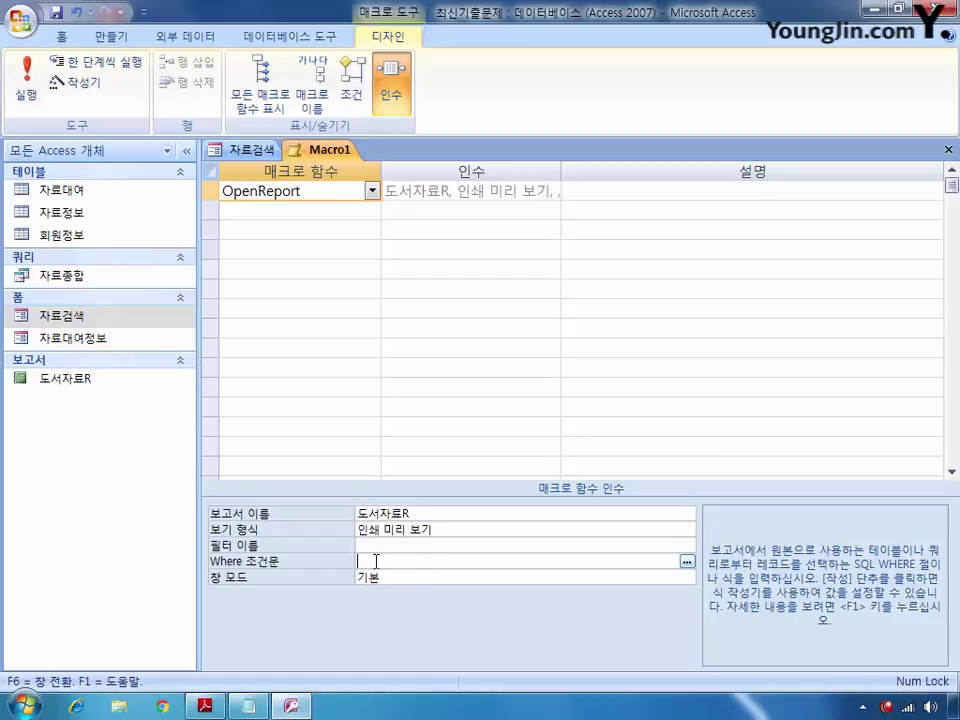
left_click(687, 562)
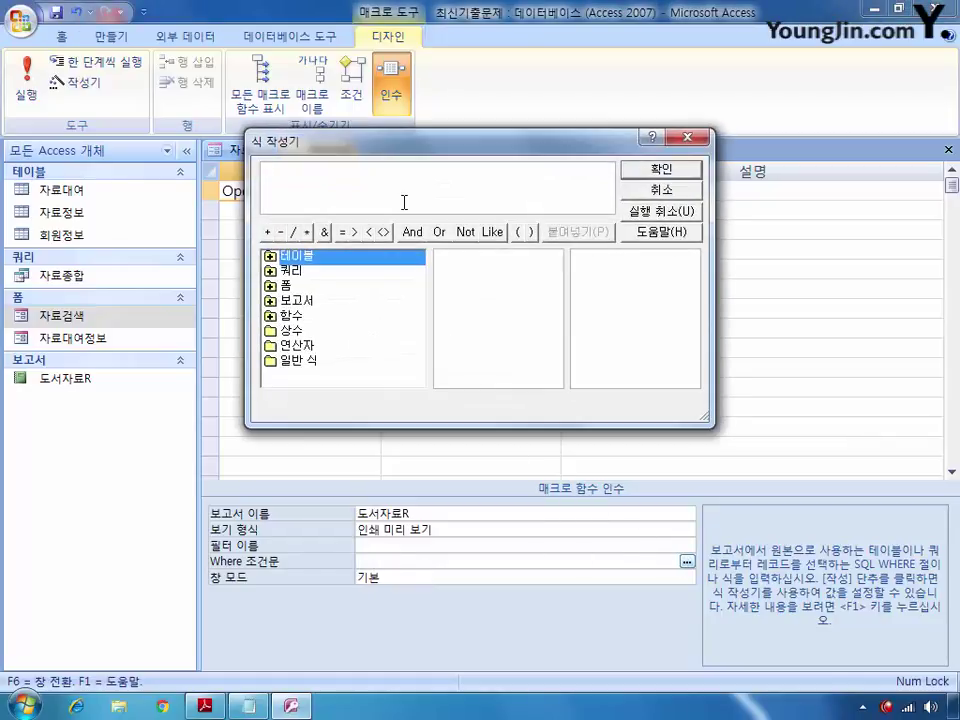
type("[ISBN]=")
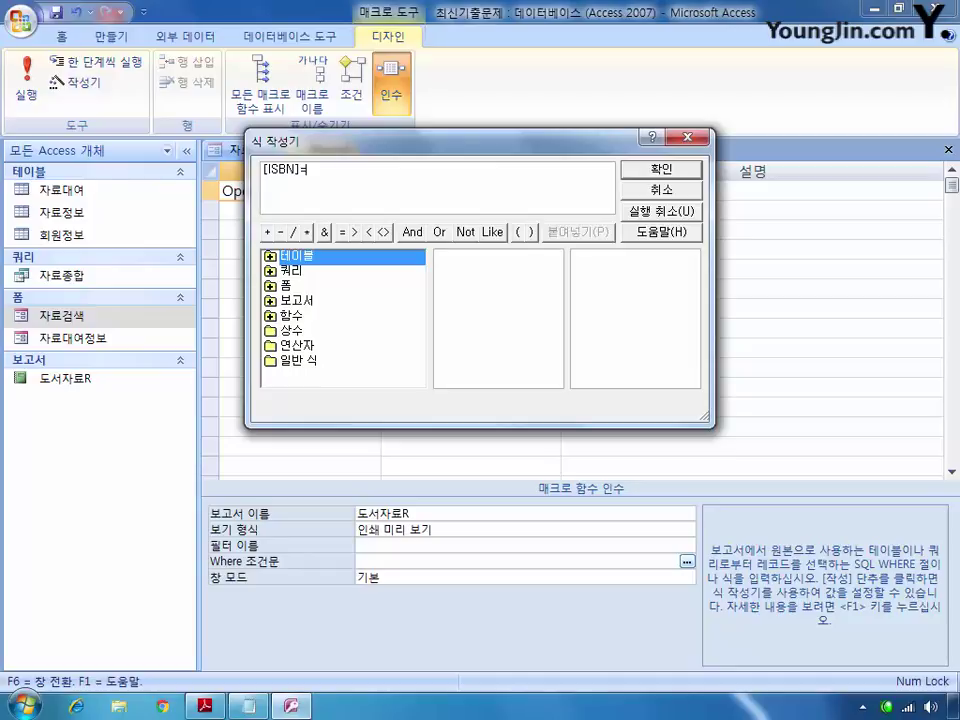
double_click(285, 286)
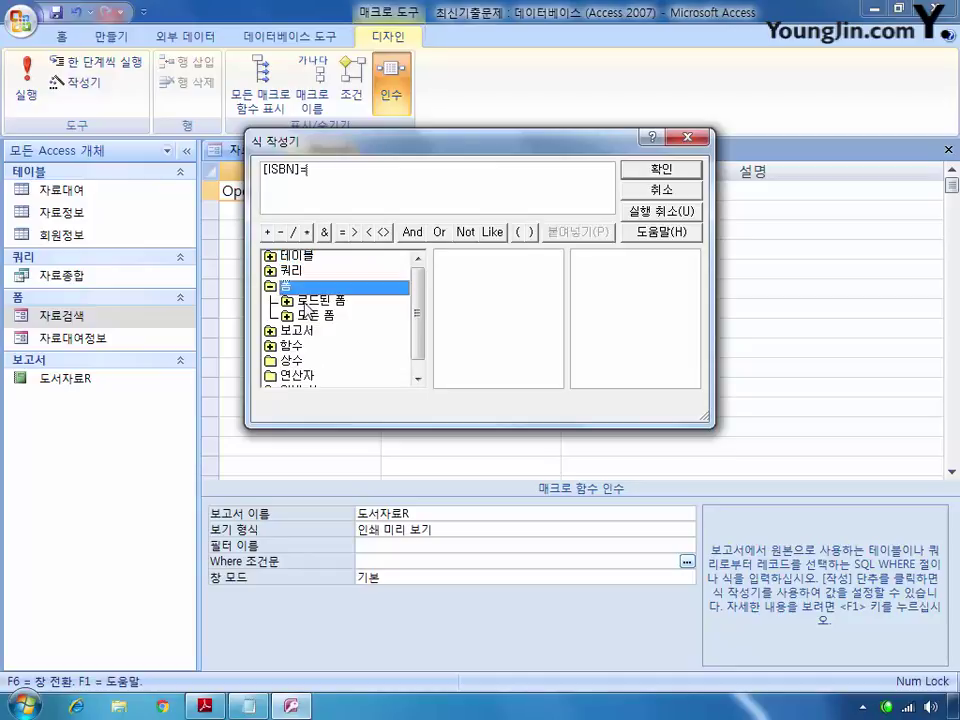
double_click(306, 314)
left_click(342, 332)
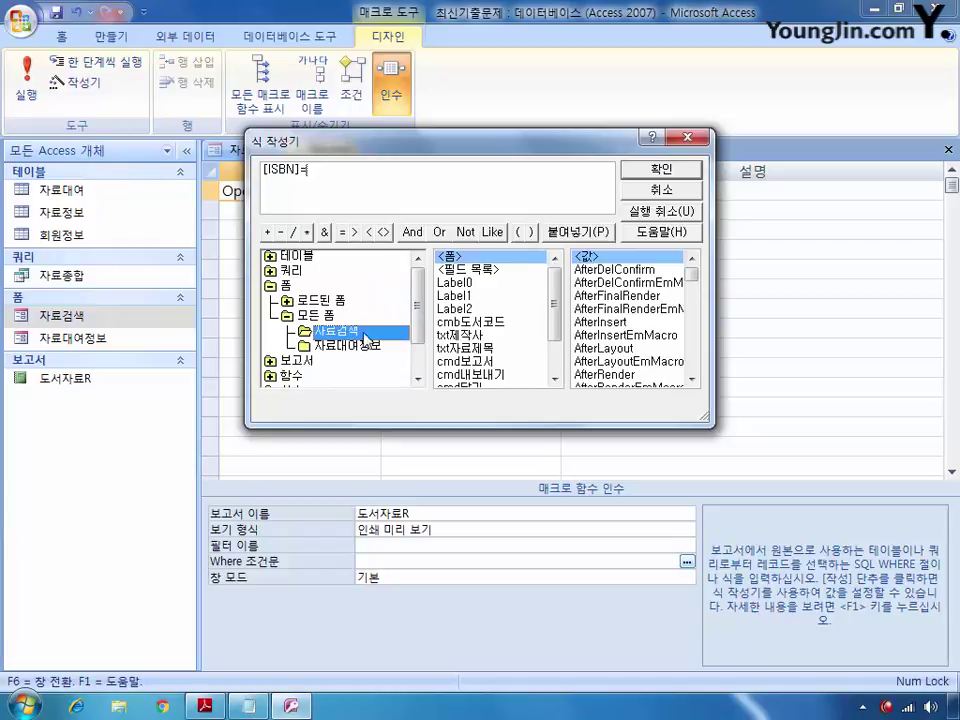
double_click(487, 324)
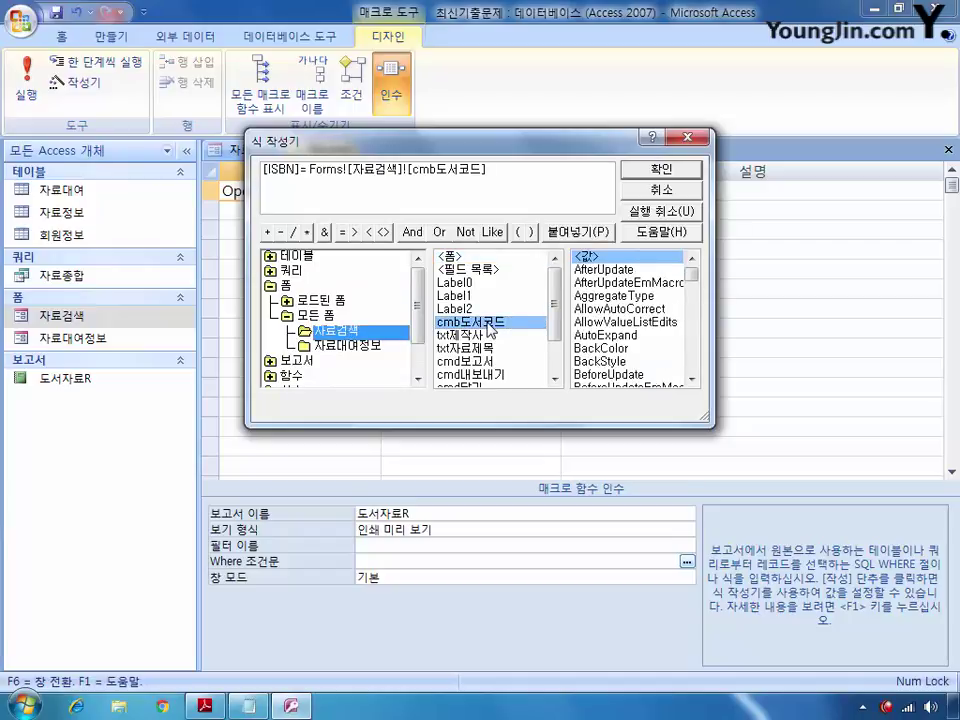
left_click(661, 169)
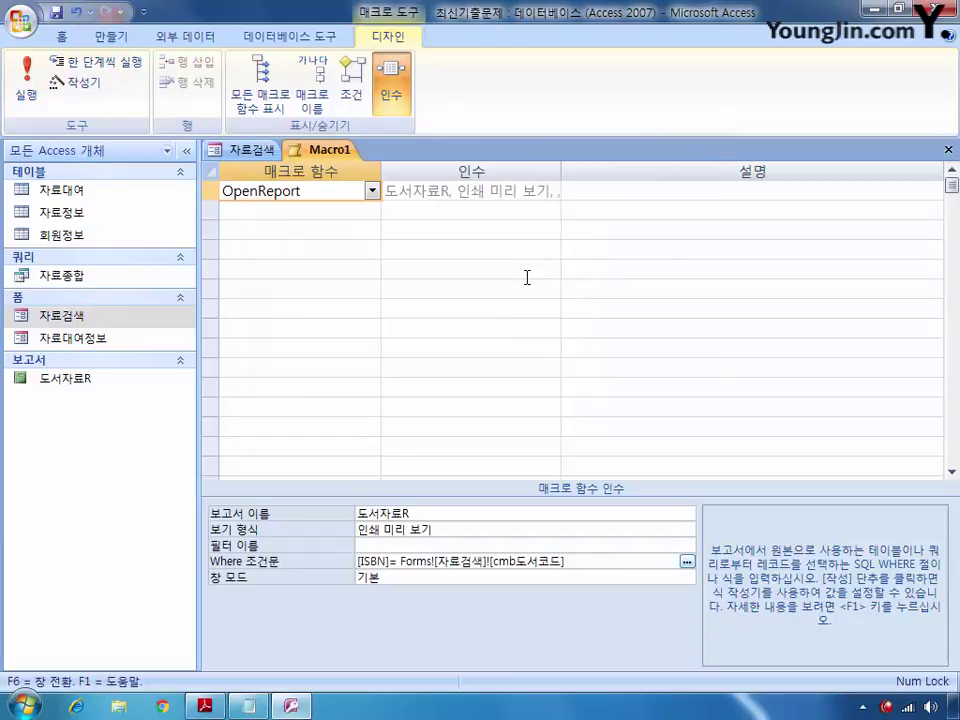
Close the macro and save it under the name 보고서
left_click(948, 149)
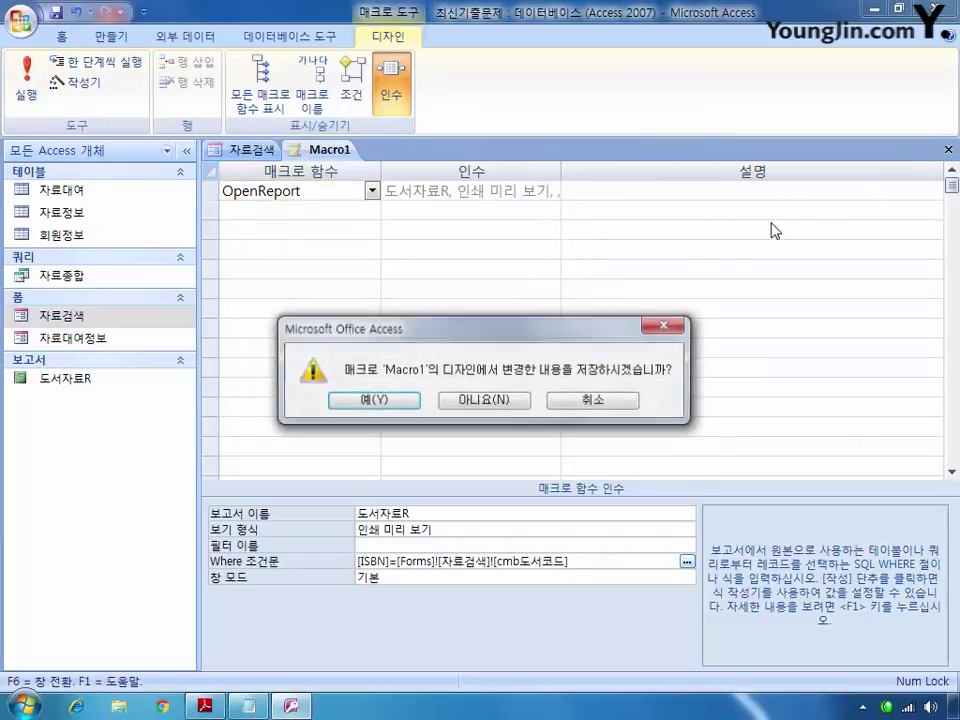
left_click(345, 400)
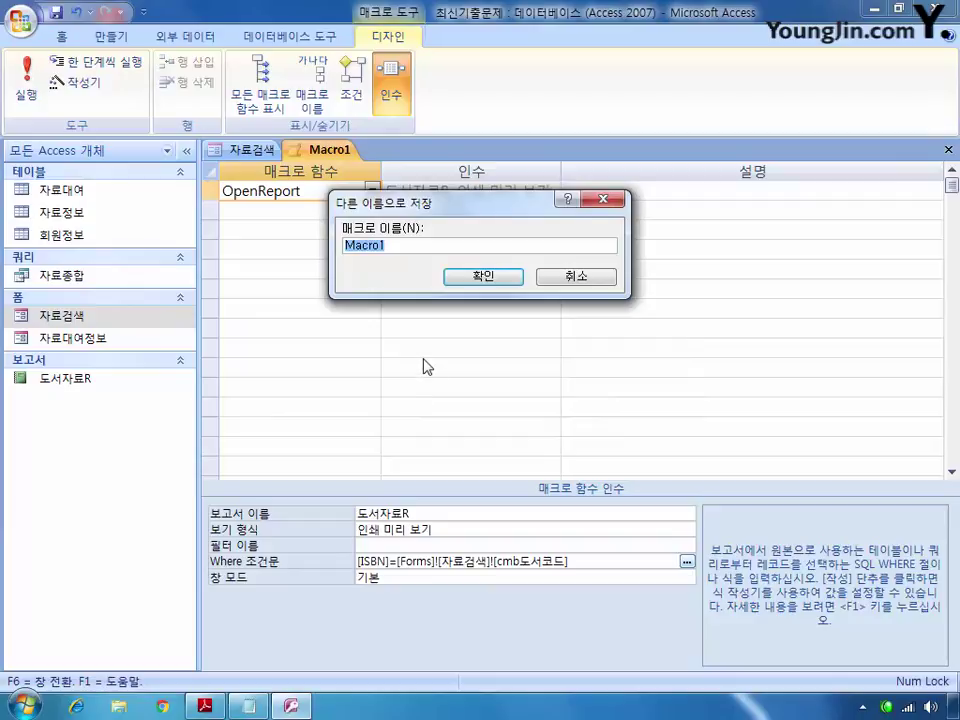
type("qh")
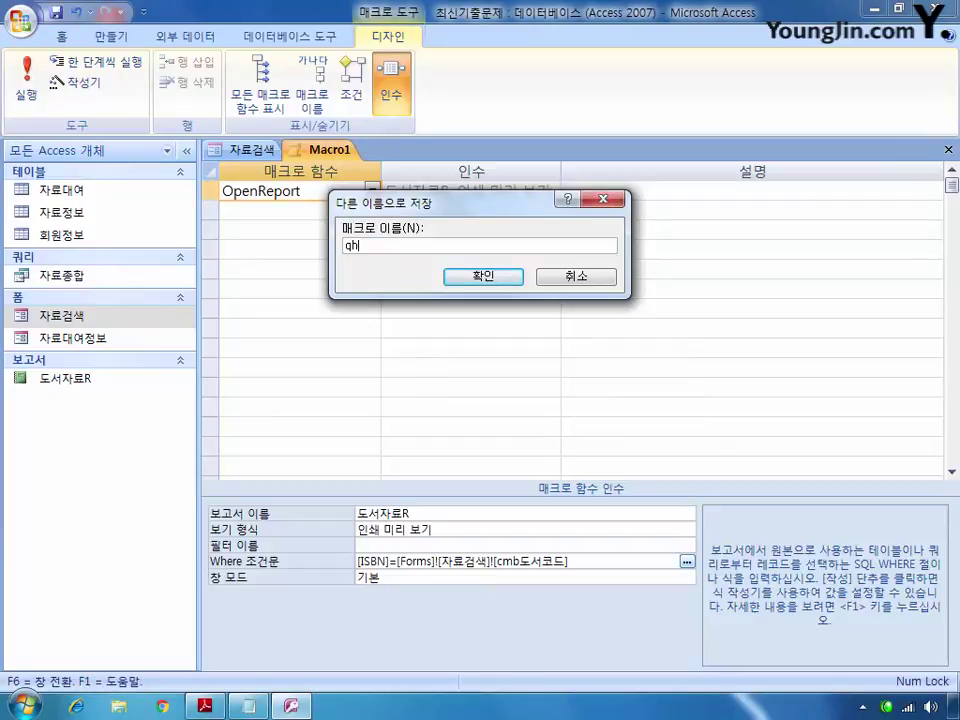
type("고서")
key("Return")
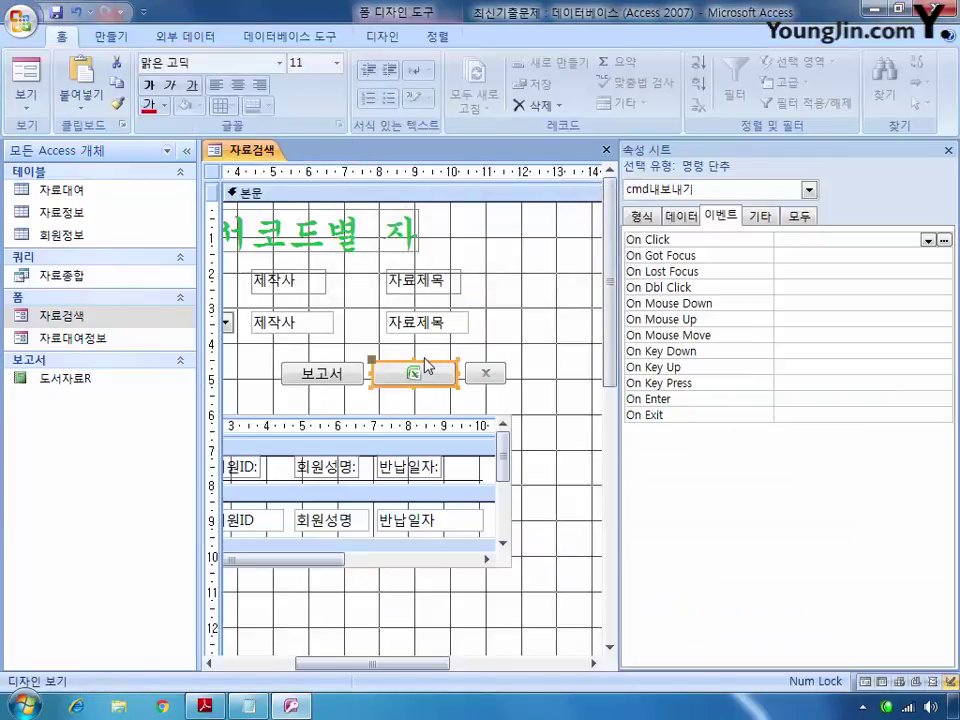
Assign the 보고서 macro to the On Click event of cmd내보내기, and close the 자료검색 form with its changes saved
left_click(928, 240)
left_click(895, 272)
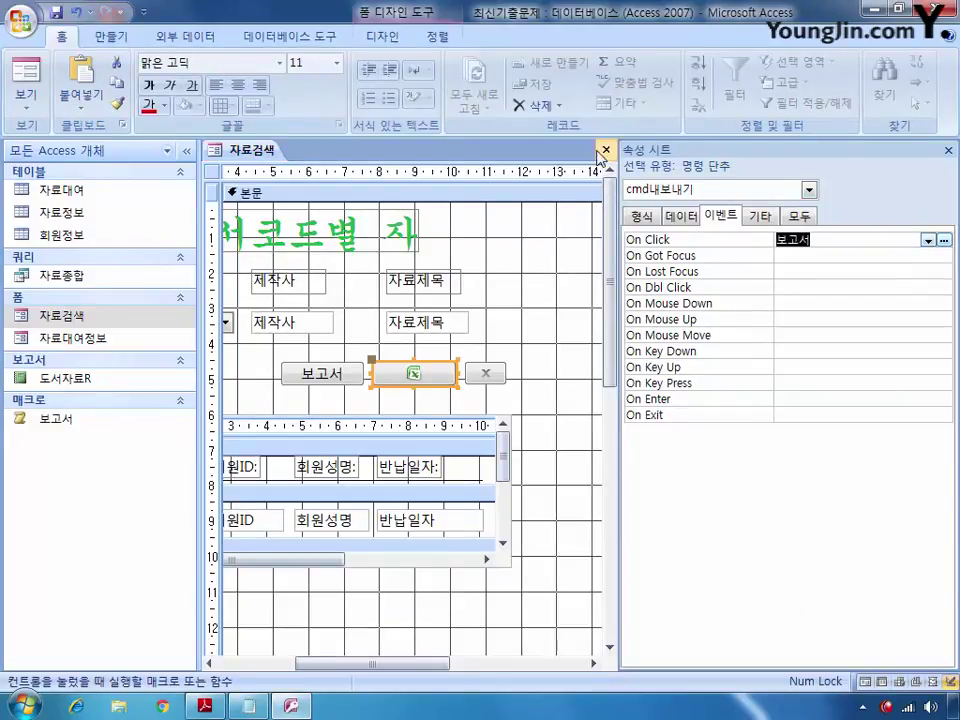
key("ctrl+w")
left_click(390, 400)
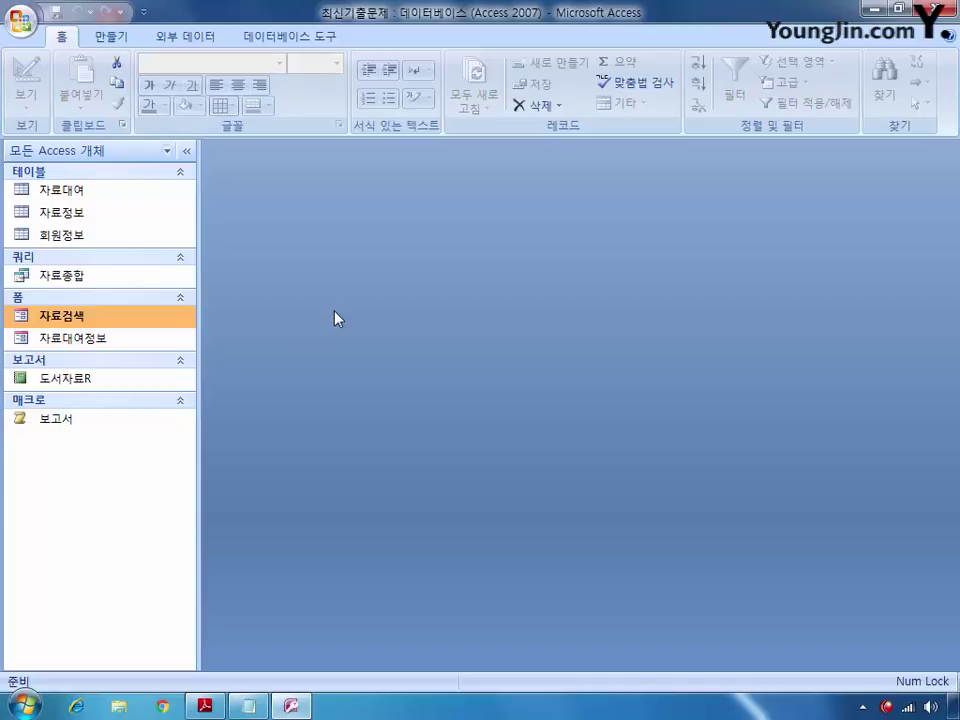
Create a design-view query with the 자료대여 and 회원정보 tables, enlarge the 자료대여 field list and hide the property sheet
left_click(122, 34)
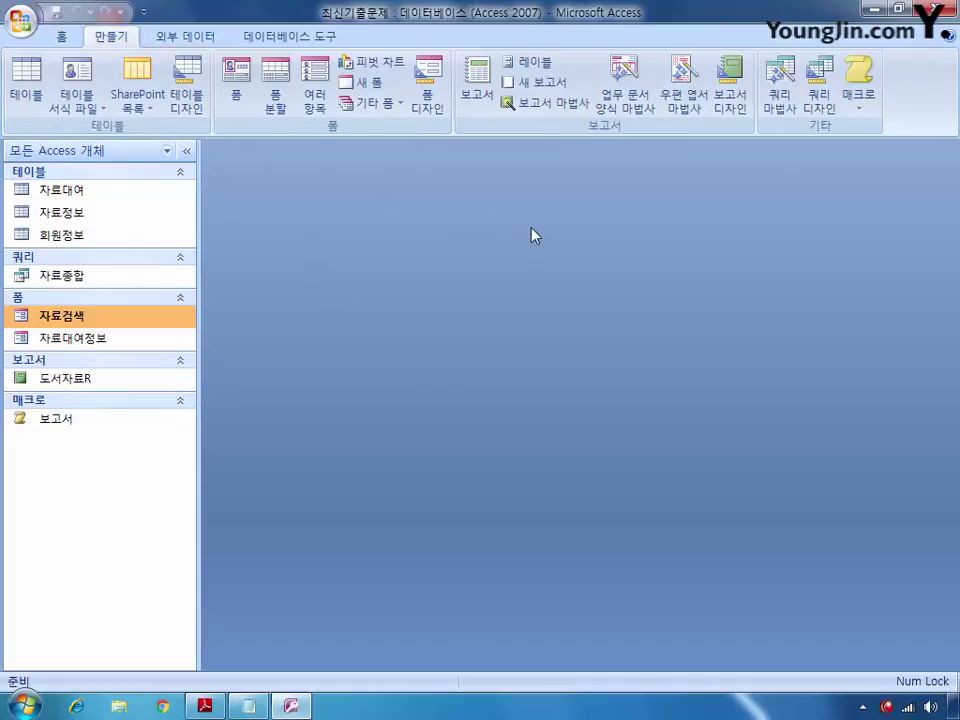
left_click(822, 110)
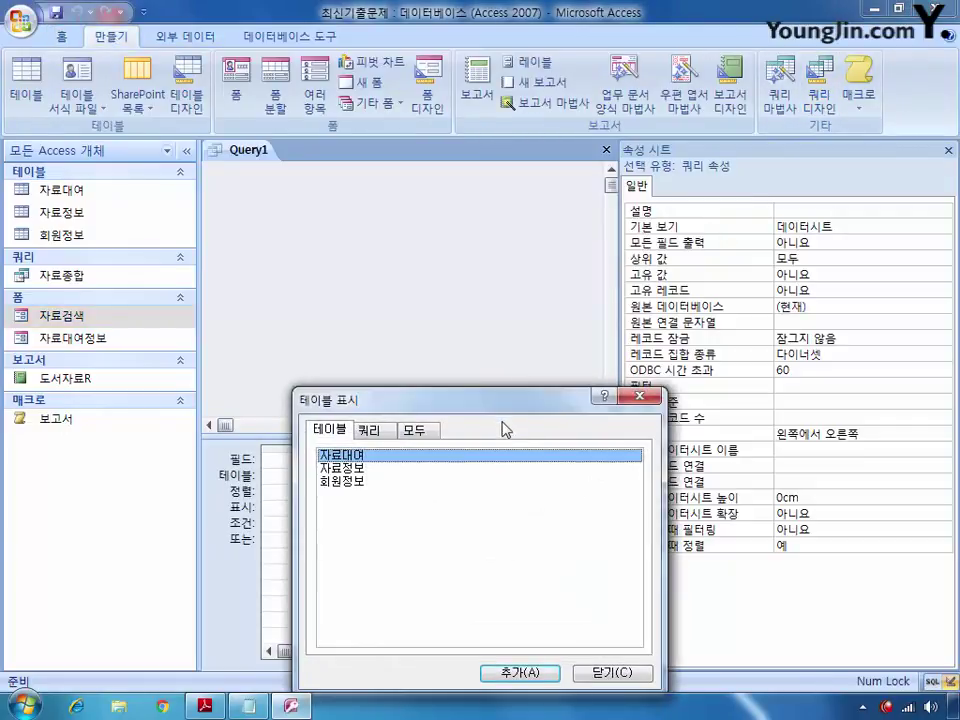
left_click(353, 481, "ctrl")
left_click(497, 670)
left_click(612, 673)
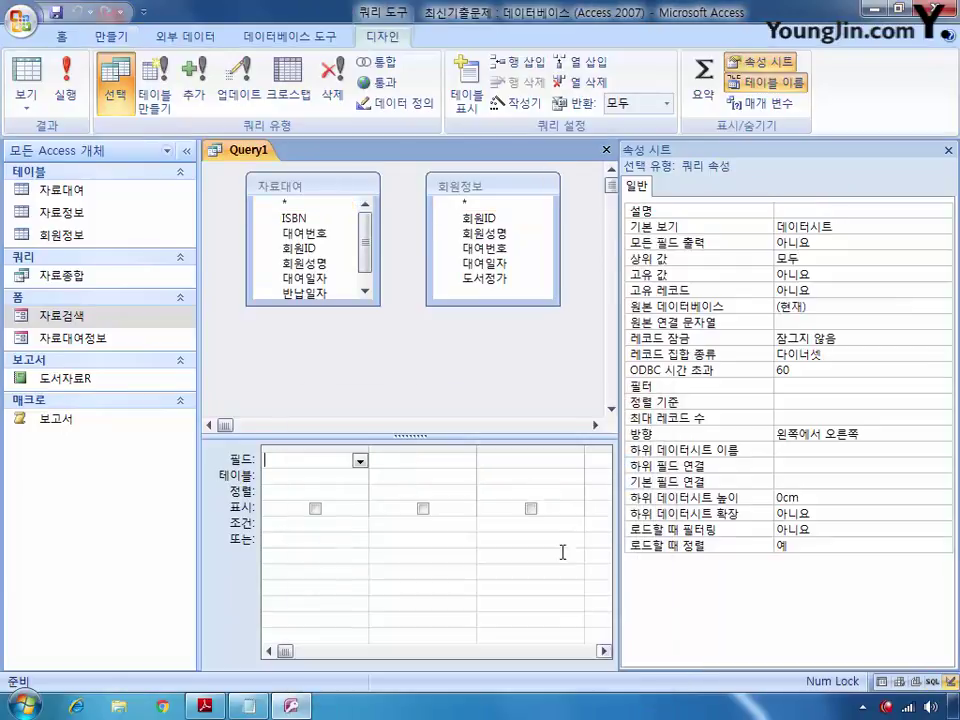
left_click_drag(353, 302, 353, 330)
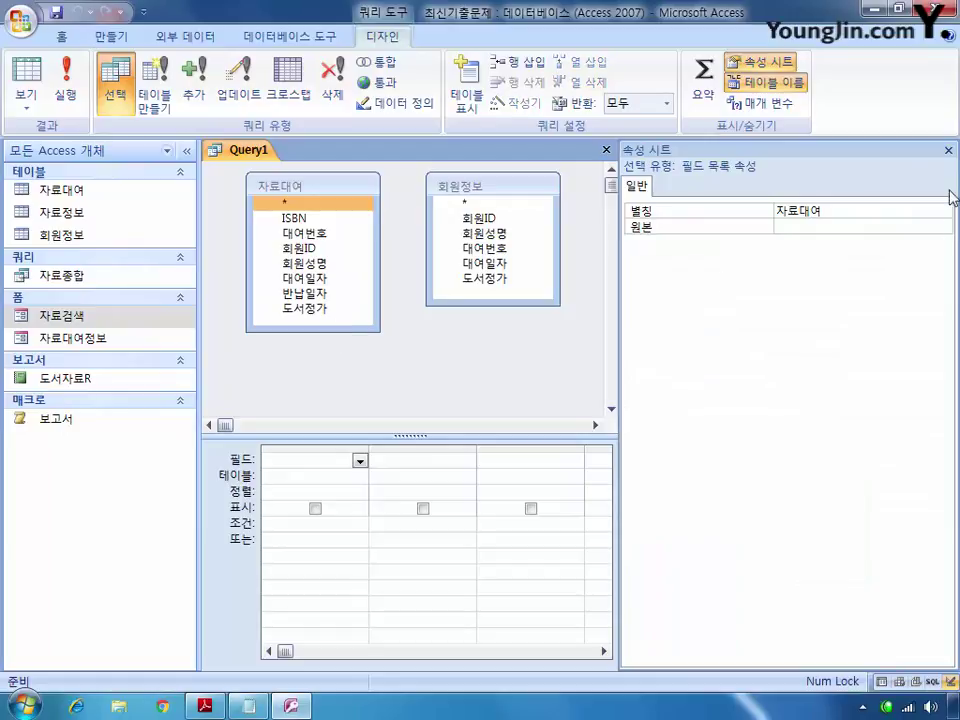
left_click(948, 150)
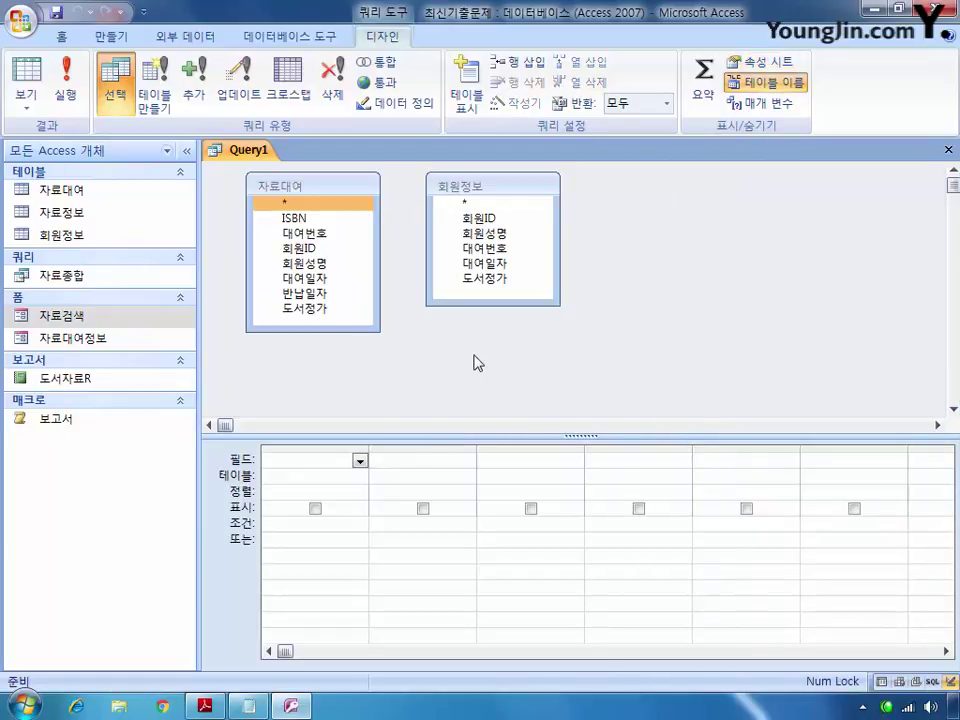
Add 회원성명 from 자료대여, then 회원ID, 도서정가 and 대여번호 from 회원정보 to the query grid
double_click(304, 263)
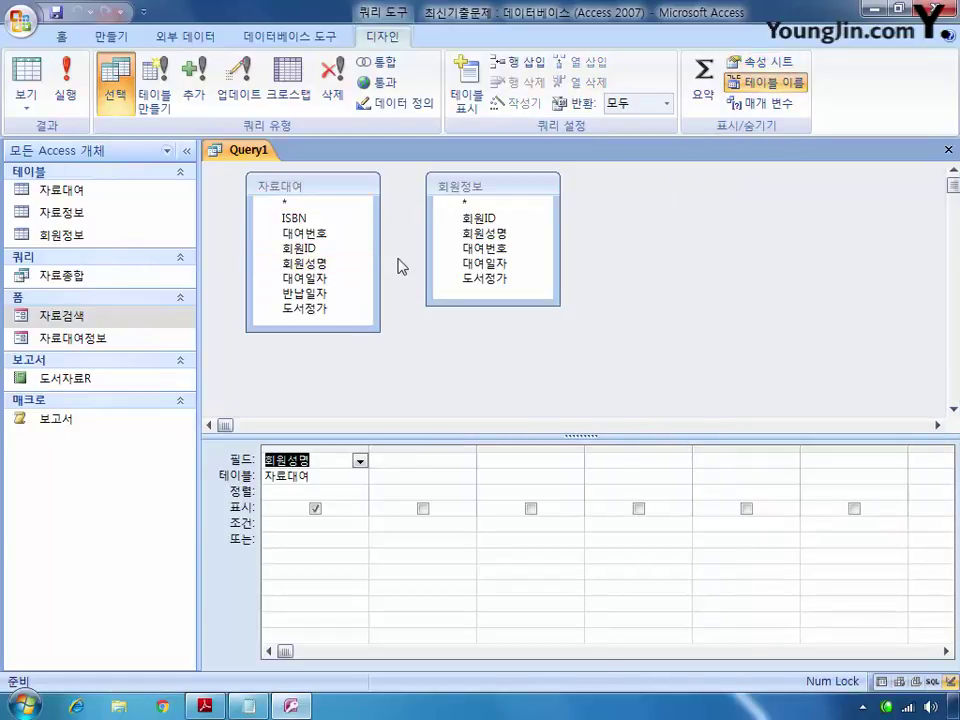
double_click(478, 217)
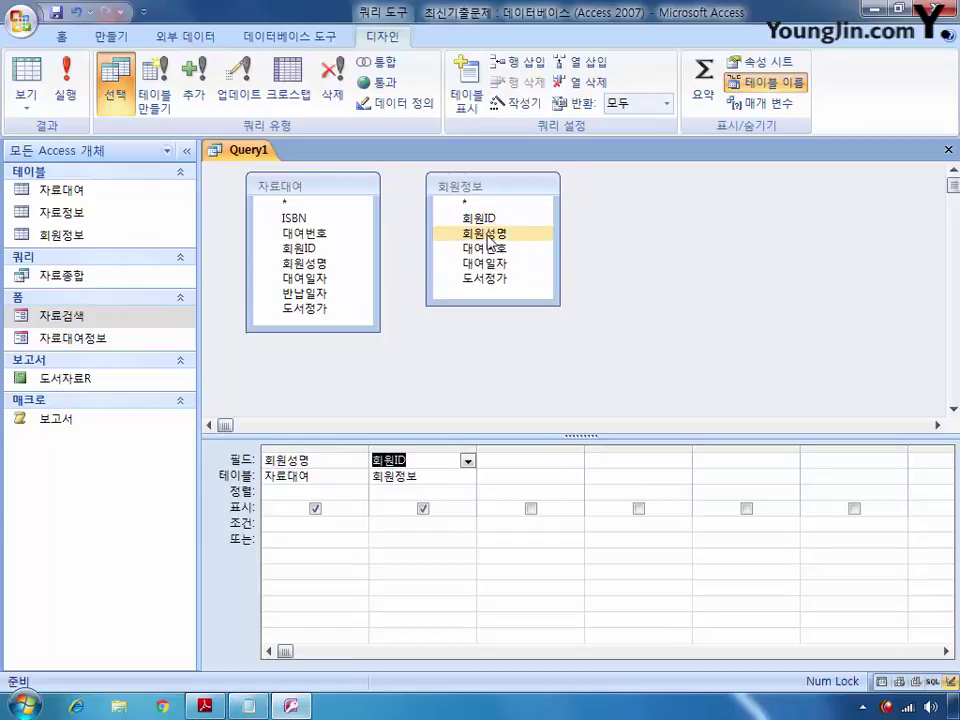
double_click(492, 279)
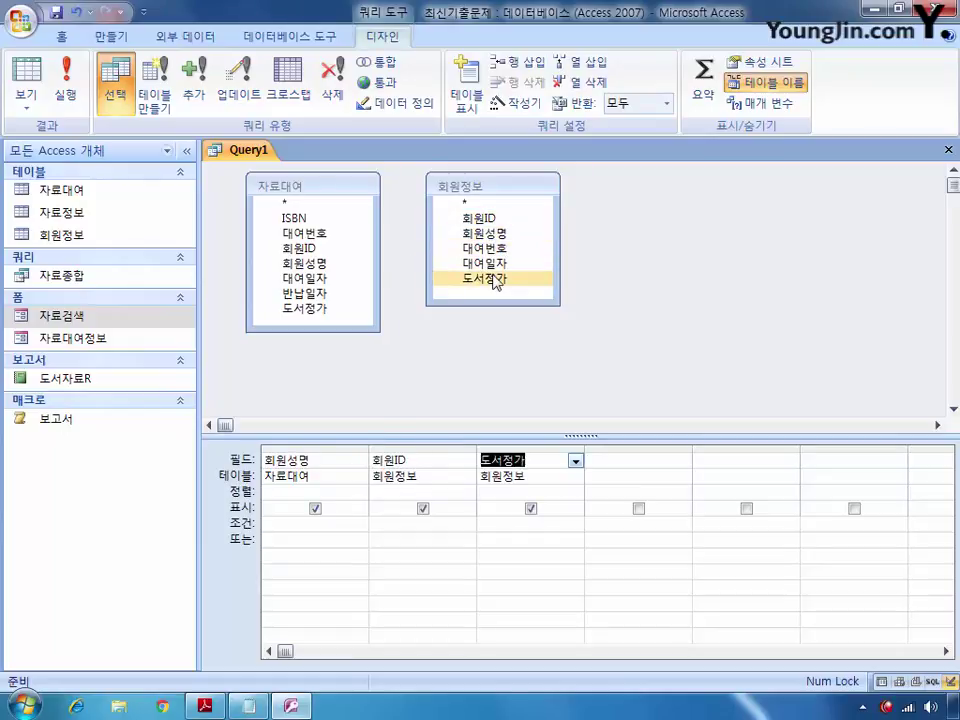
left_click(496, 249)
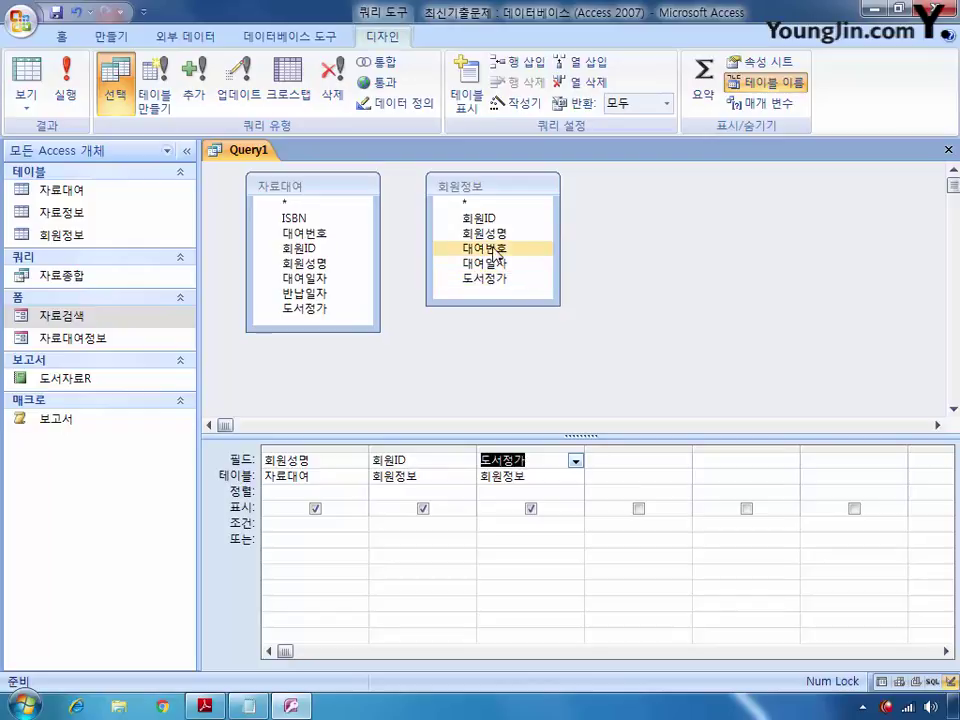
double_click(496, 249)
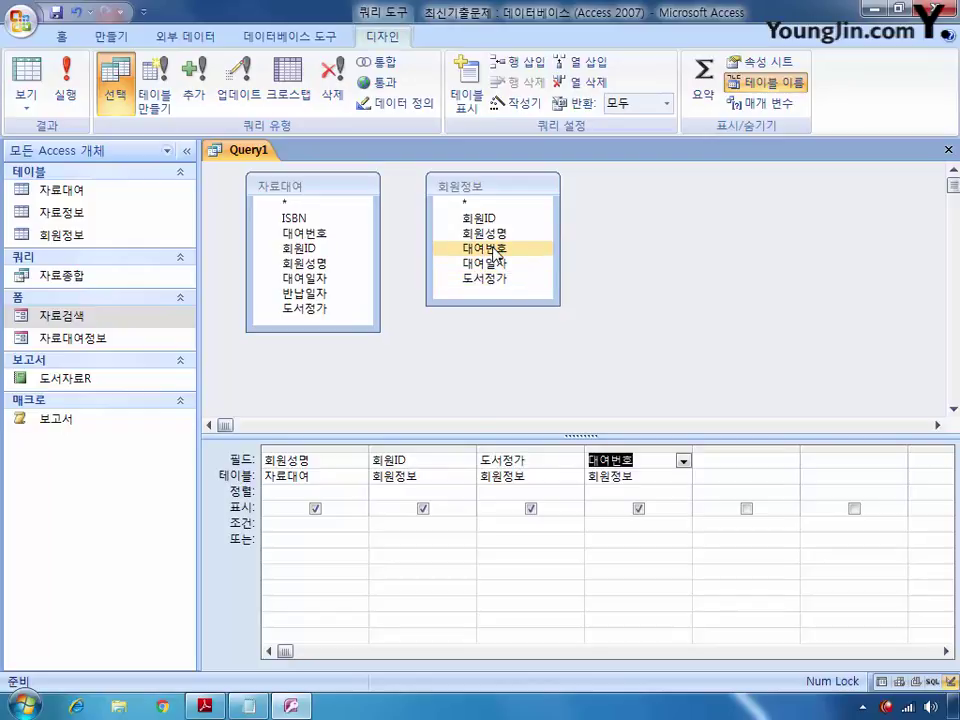
Give the 회원성명 field the alias 성명 and the 회원ID field the alias 아이디
left_click(262, 462)
left_click(271, 466)
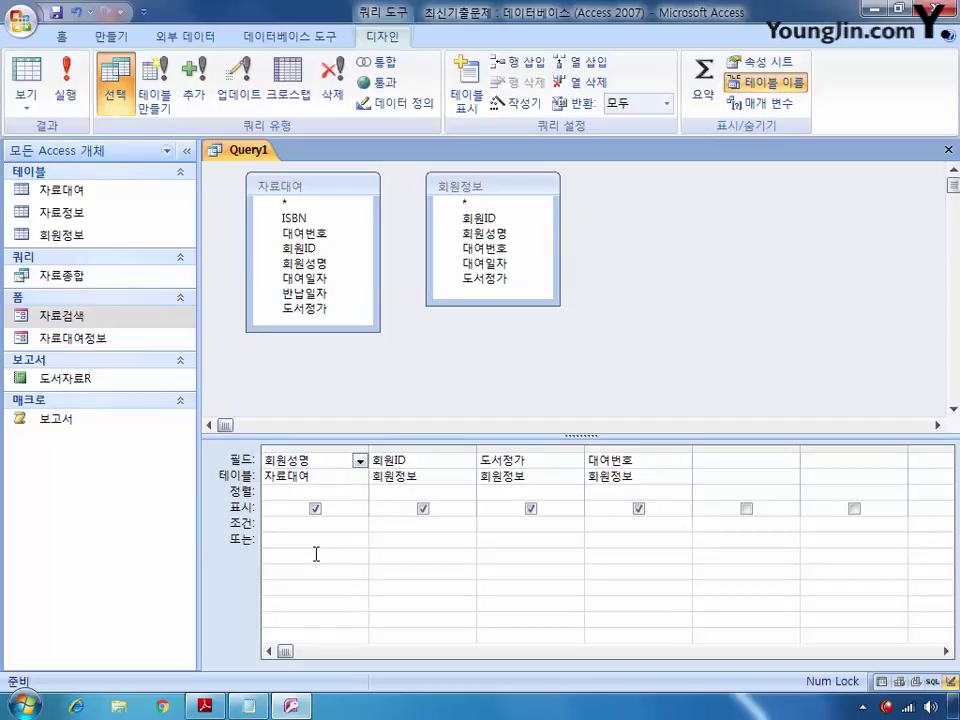
type("성명:")
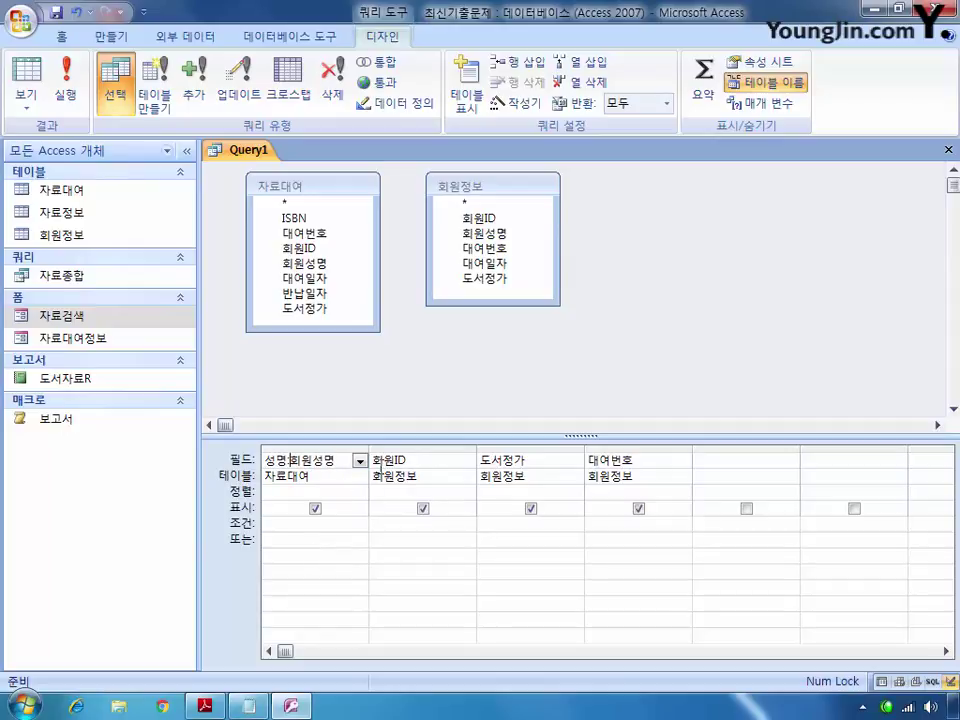
left_click(375, 458)
type("아이")
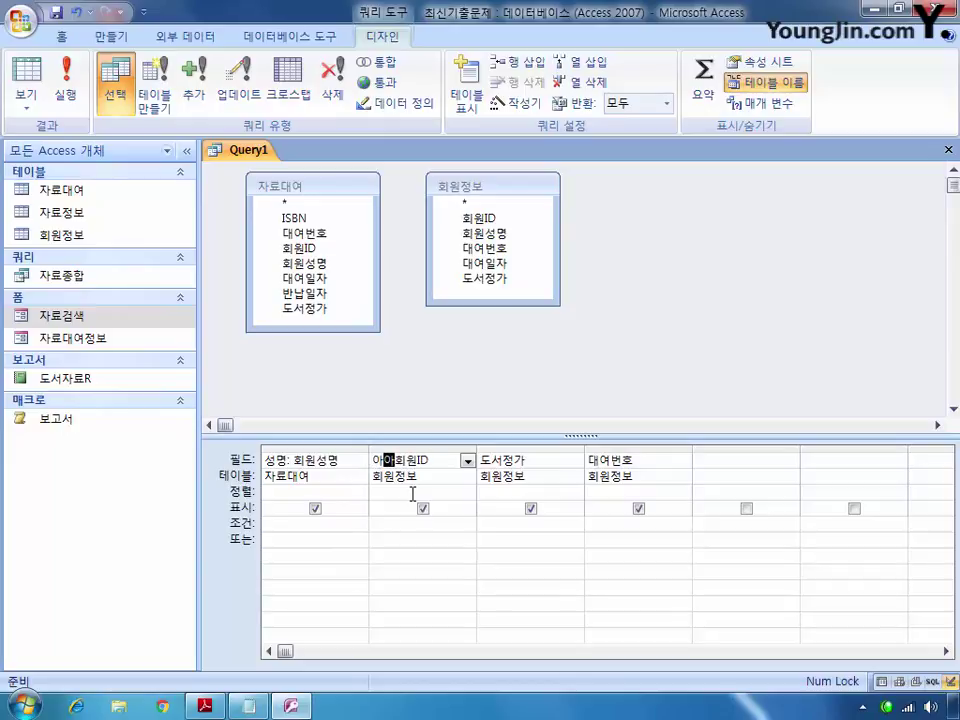
type("디:")
key("Tab")
key("shift+Tab")
key("Tab")
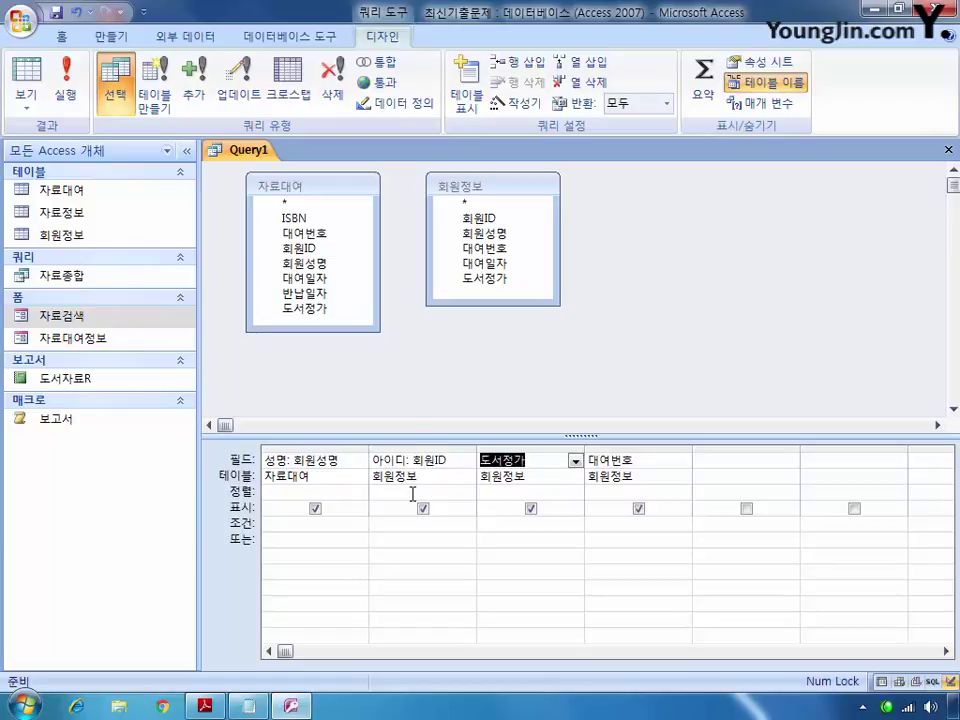
Give the 도서정가 field the alias 정가 and the 대여번호 field the alias 번호
left_click(482, 460)
type("정가:")
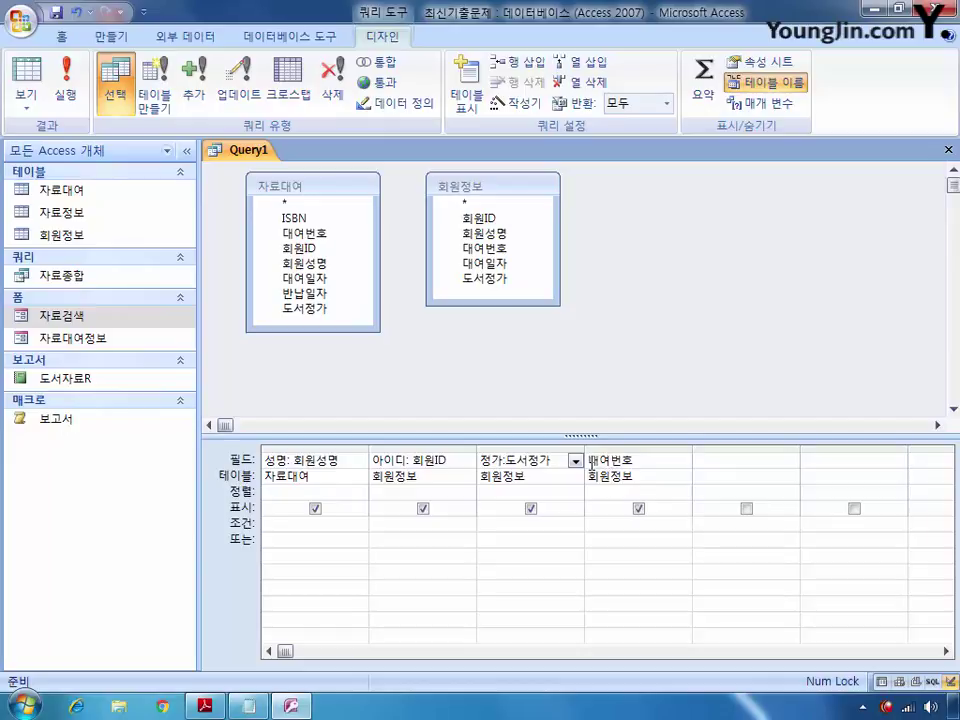
left_click(589, 460)
type("번호")
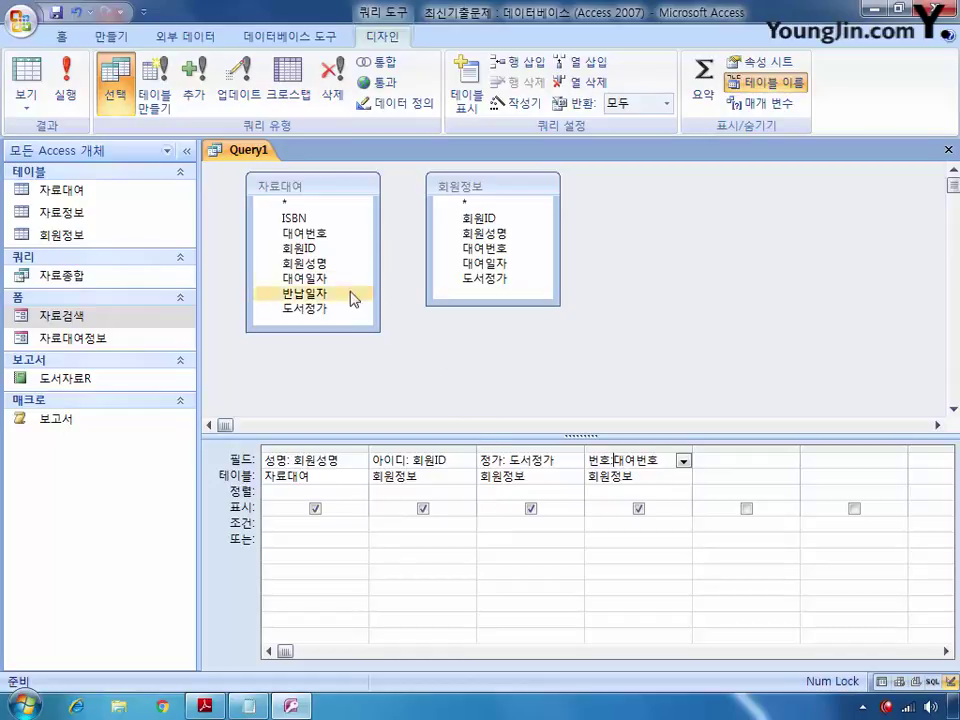
Join 자료대여 to 회원정보 on 대여번호, including only rows where the joined fields match
left_click(322, 236)
left_click_drag(322, 236, 466, 248)
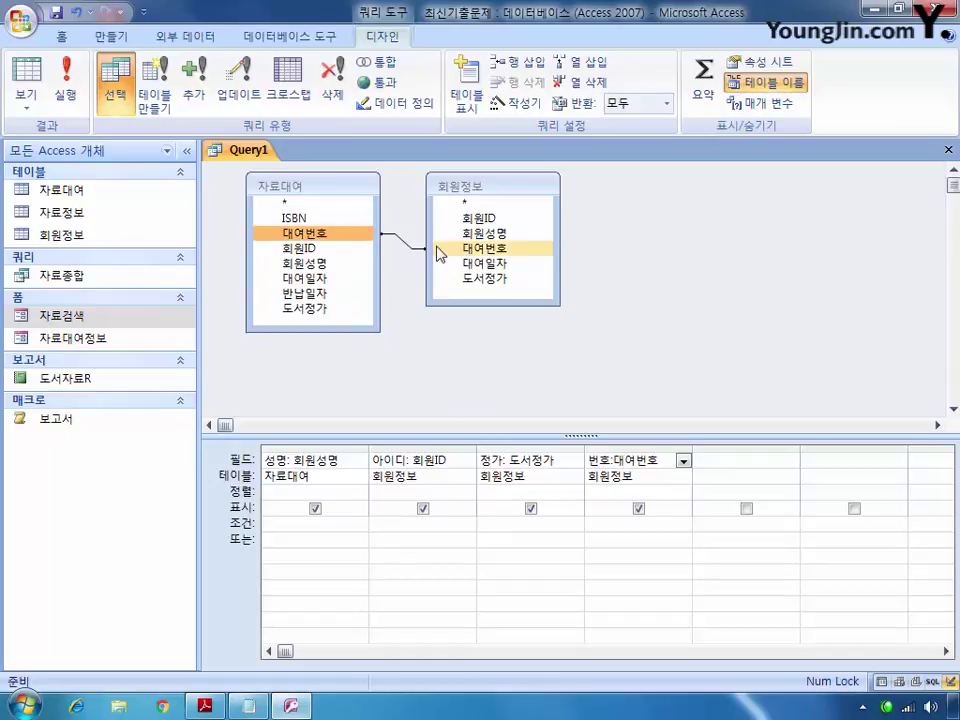
double_click(411, 250)
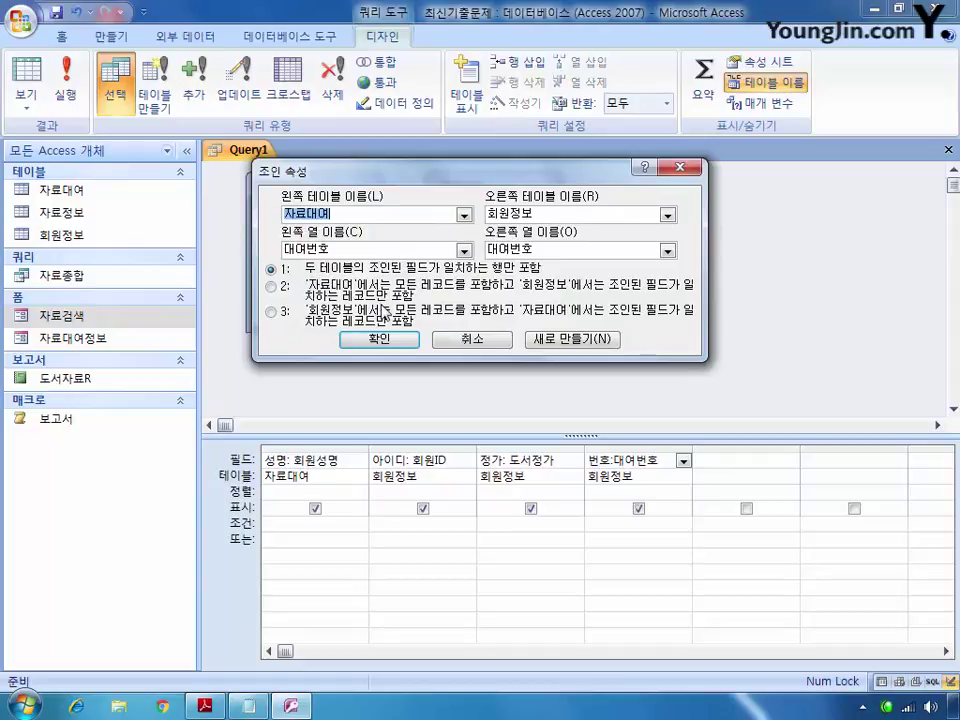
left_click(390, 338)
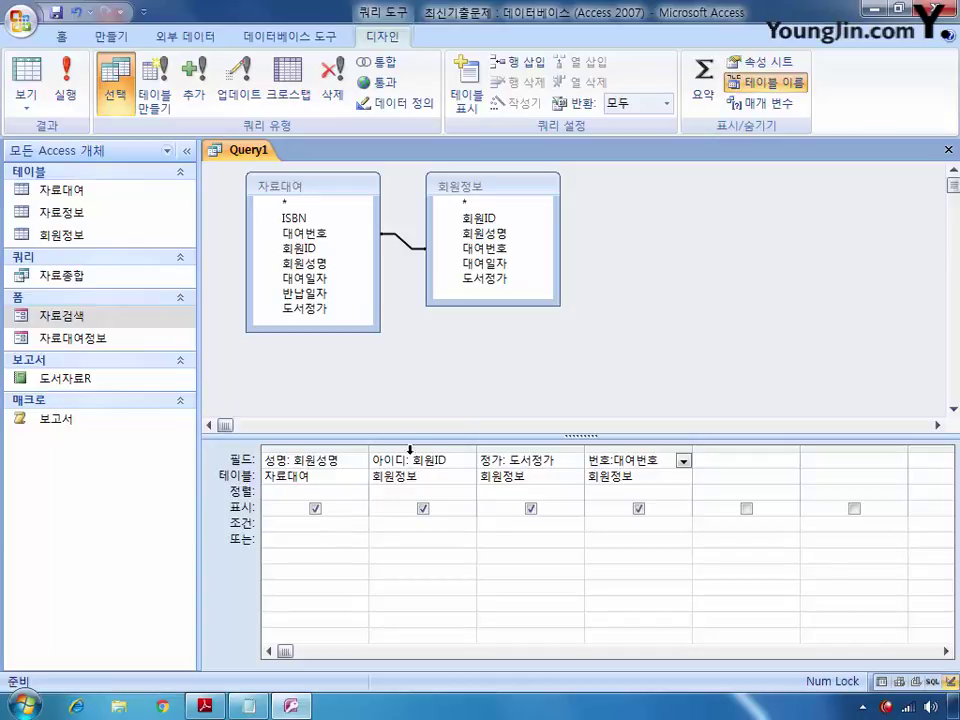
Sort the query by the 회원ID field in ascending order (오름차순) and by the 대여번호 field in descending order (내림차순)
left_click(458, 493)
left_click(467, 493)
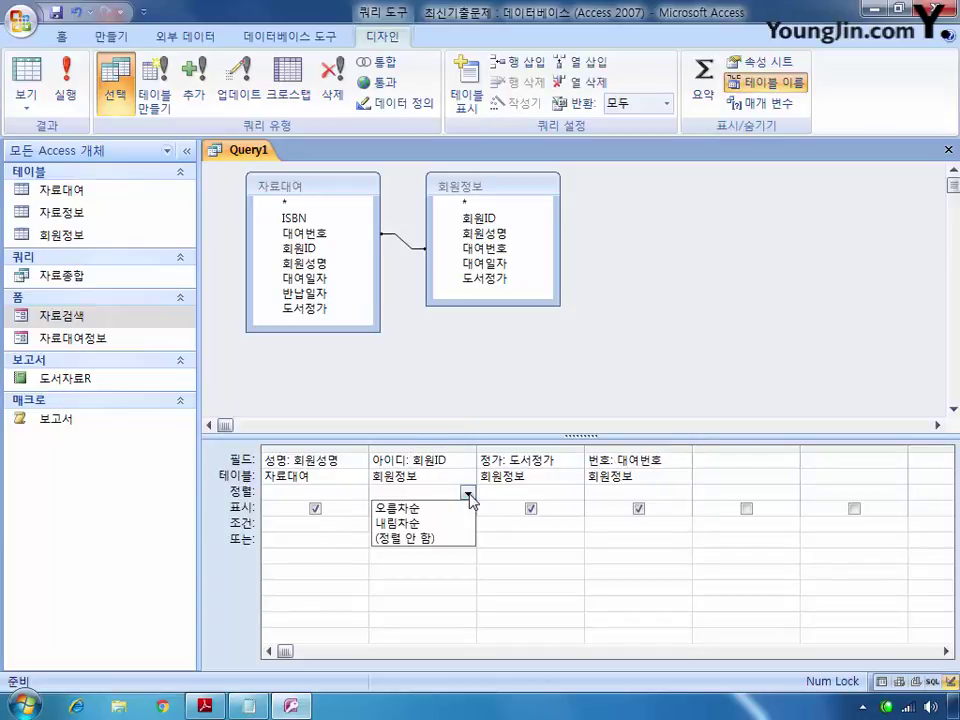
left_click(465, 507)
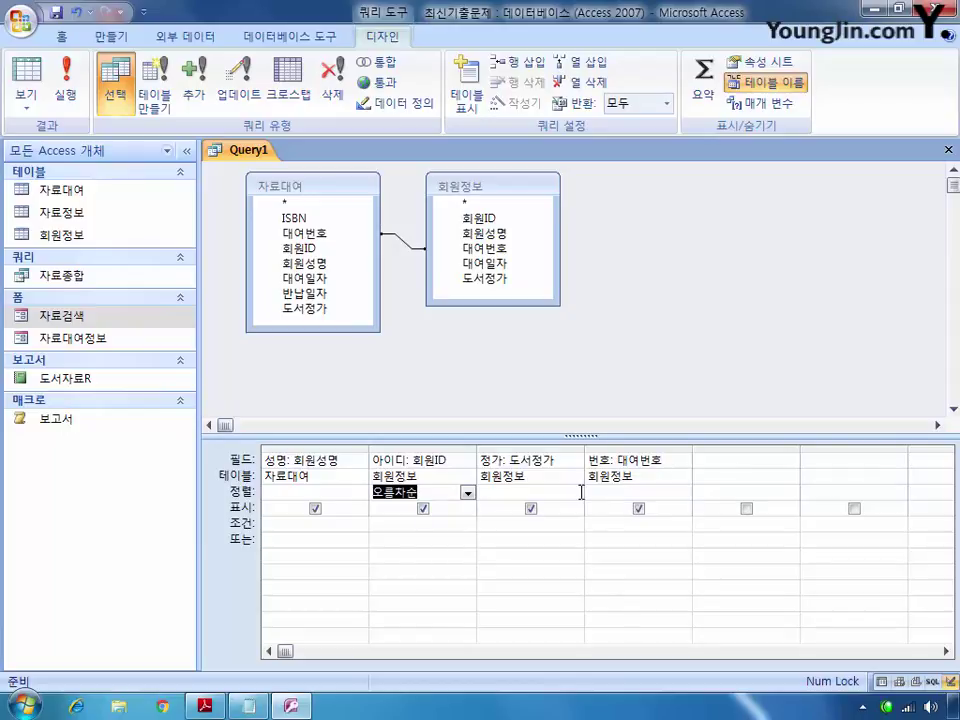
left_click(611, 493)
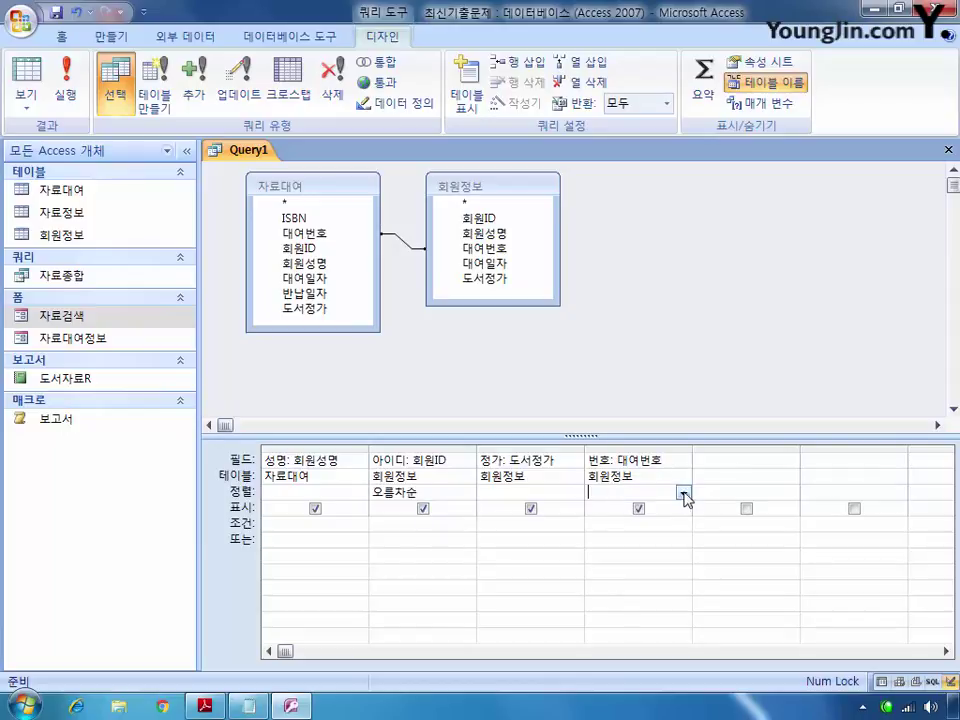
left_click(681, 493)
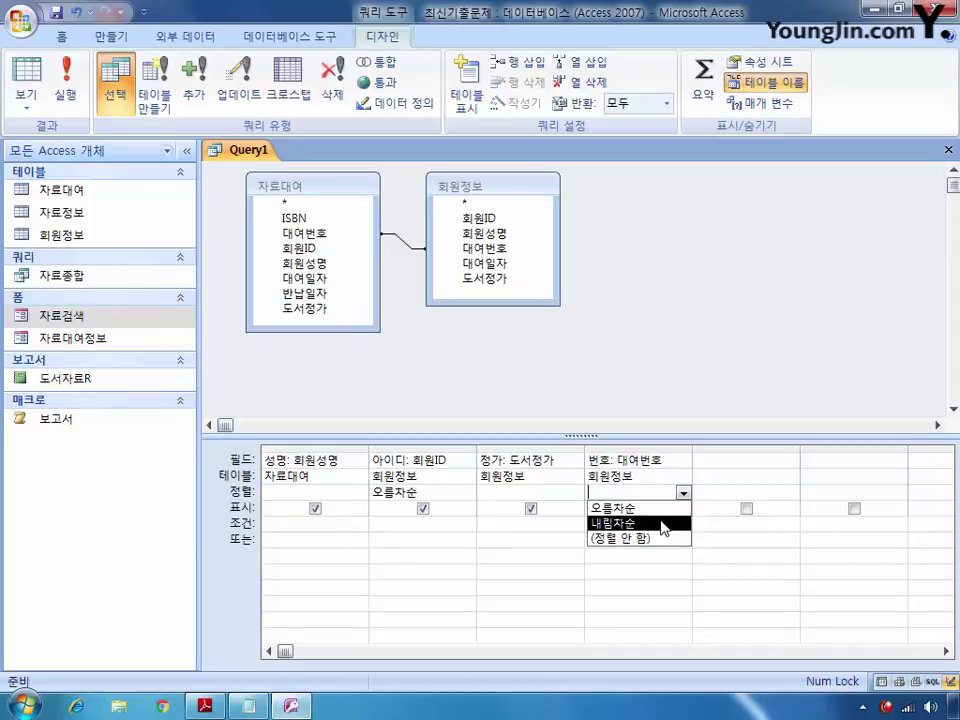
left_click(662, 524)
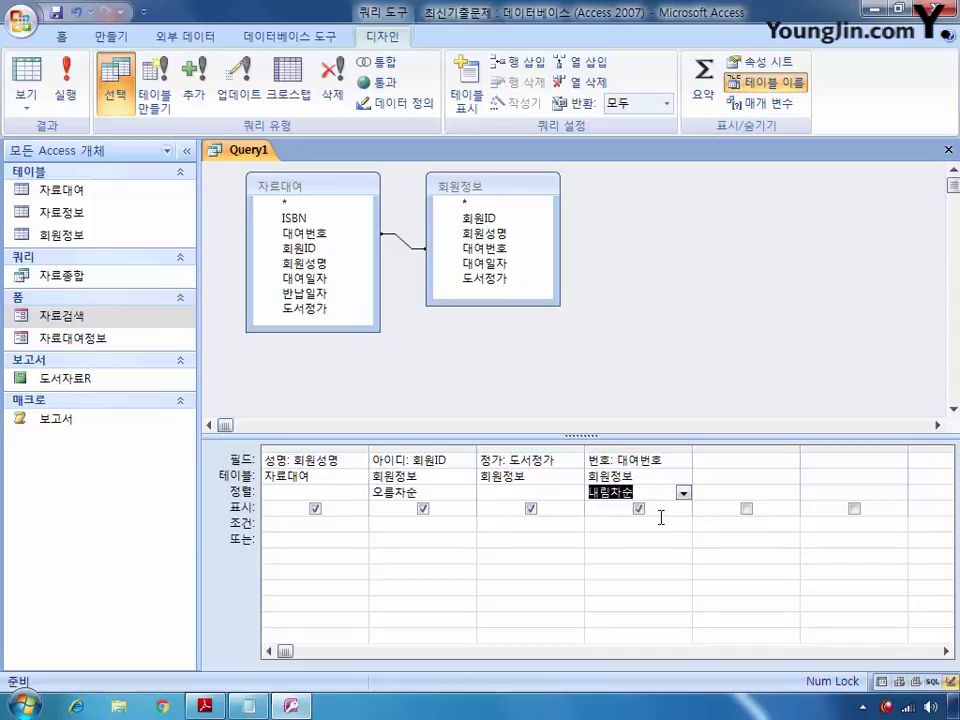
Enter the parameter criterion [회원성명의 일부를 입력할 것] for the 회원성명 field
left_click(274, 522)
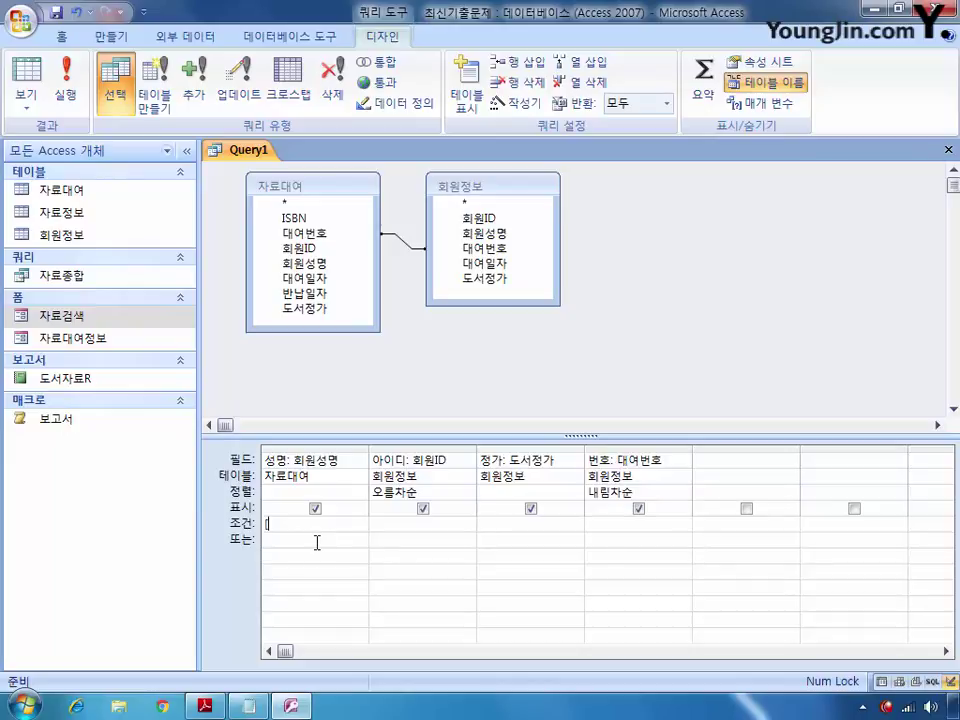
type("[회")
type("원성명")
type("의 일부를 입")
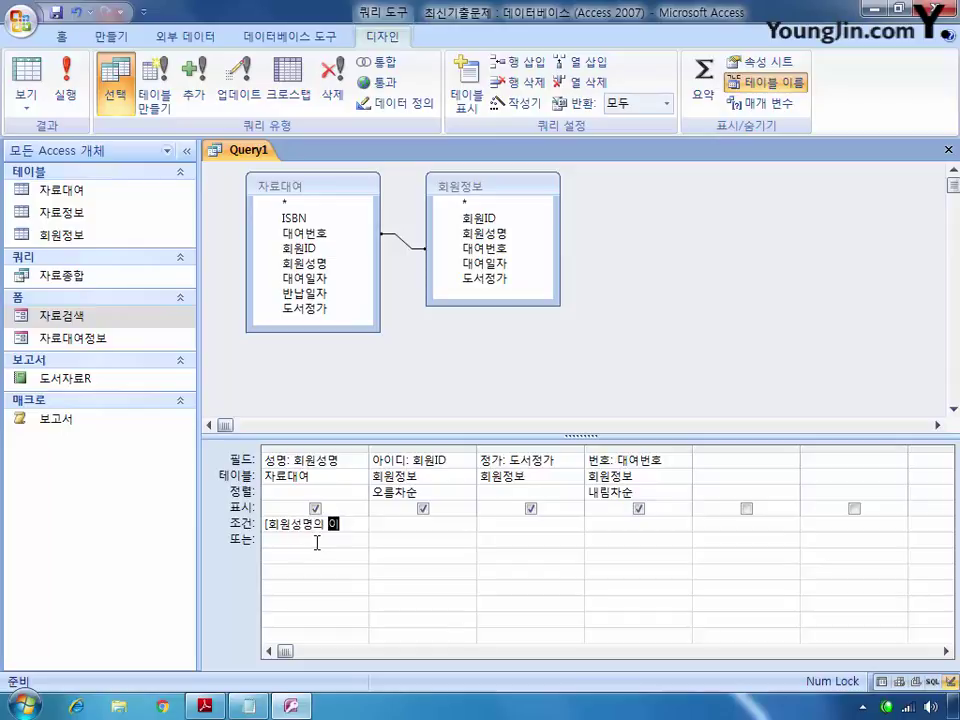
type("력할 거")
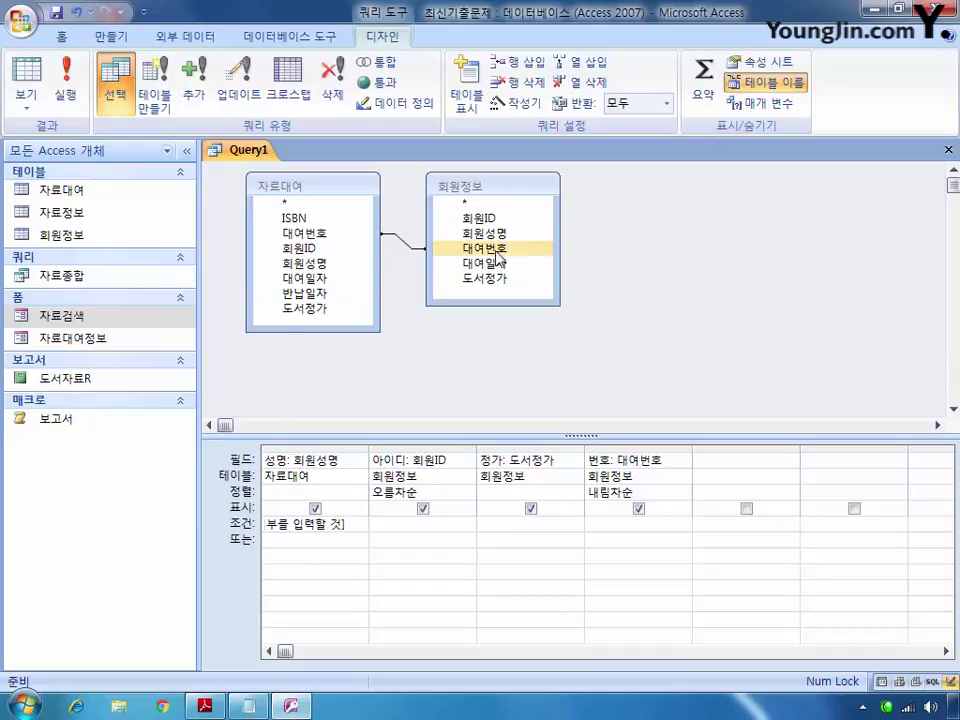
Run the query with 지 as the parameter value, and return to its design
left_click(66, 88)
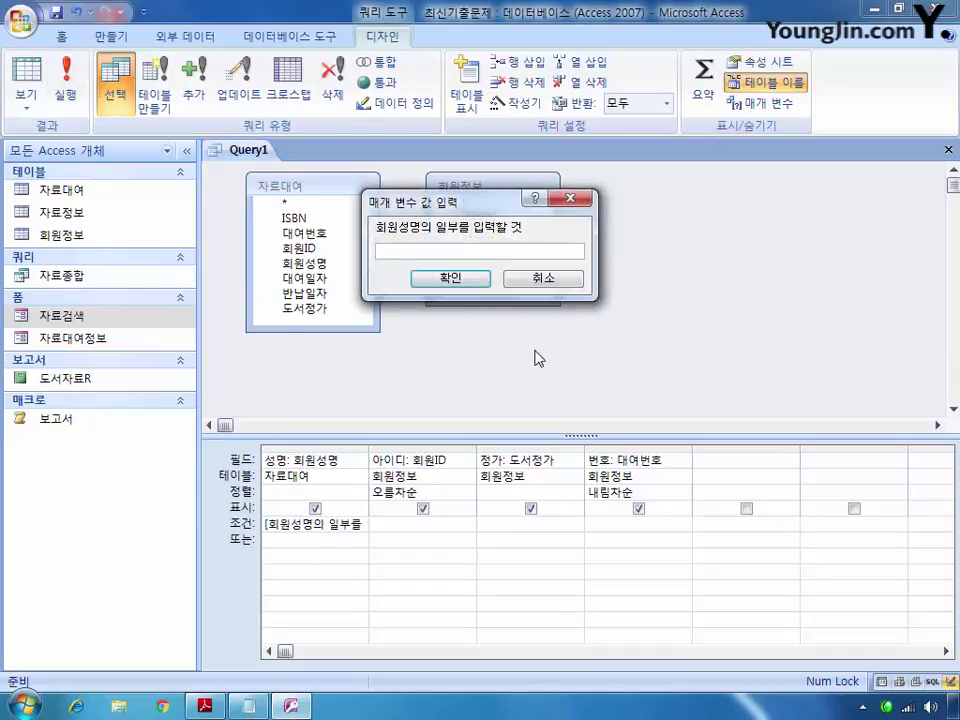
type("지")
key("Return")
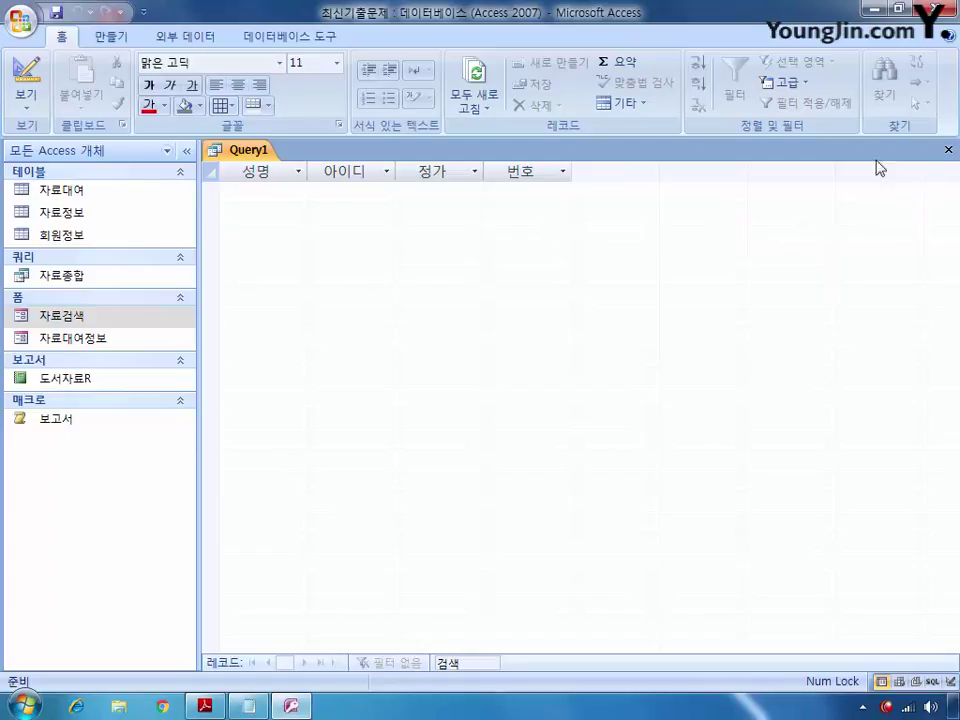
left_click(22, 92)
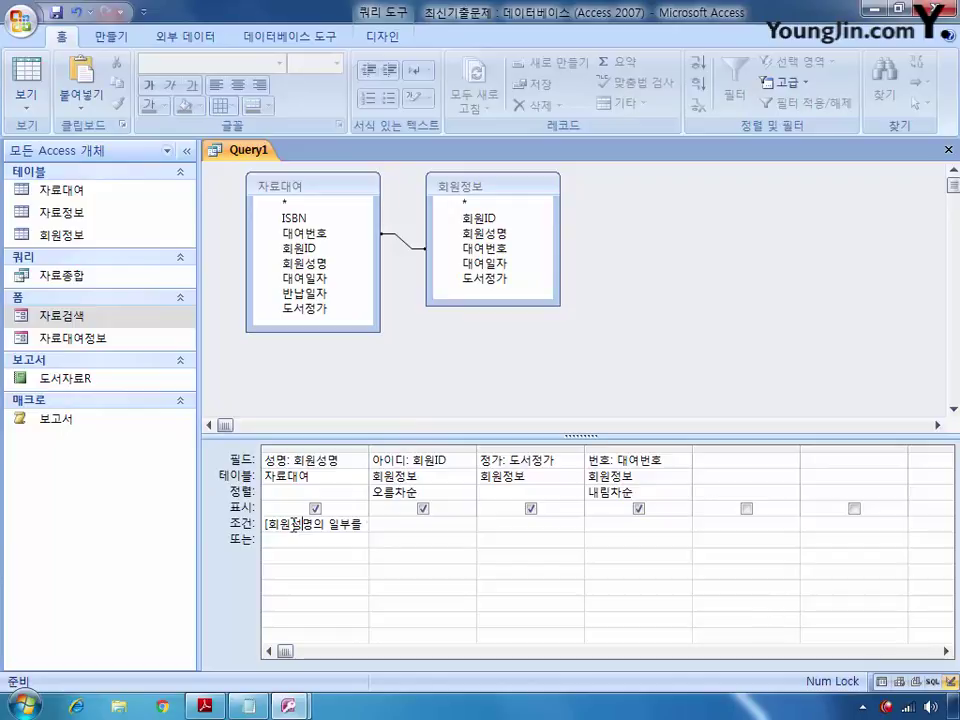
Widen the 회원성명 column and change its criterion to like "*" & [회원성명의 일부를 입력할 것] & "*"
left_click_drag(368, 448, 542, 448)
key("Home")
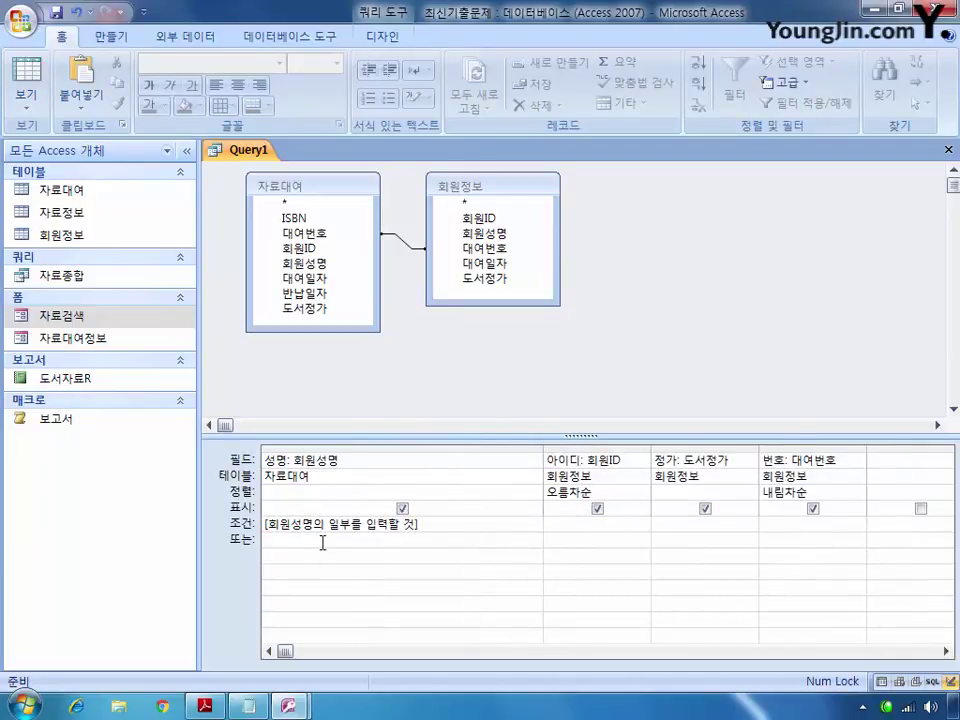
type("ㅣ")
key("BackSpace")
key("Hangul")
type("like ")
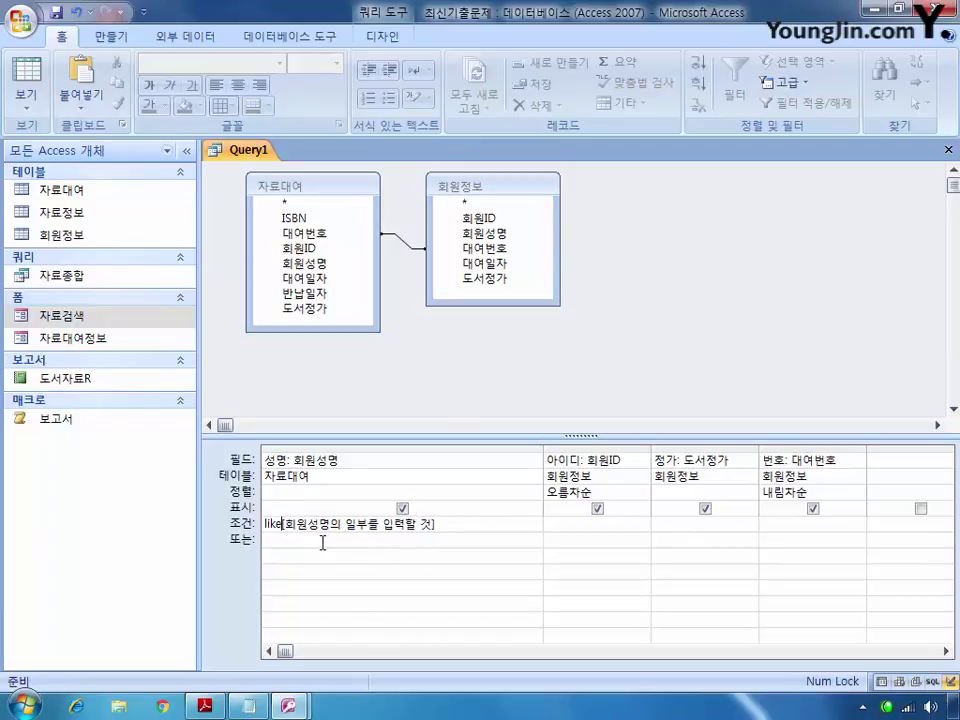
type("\"")
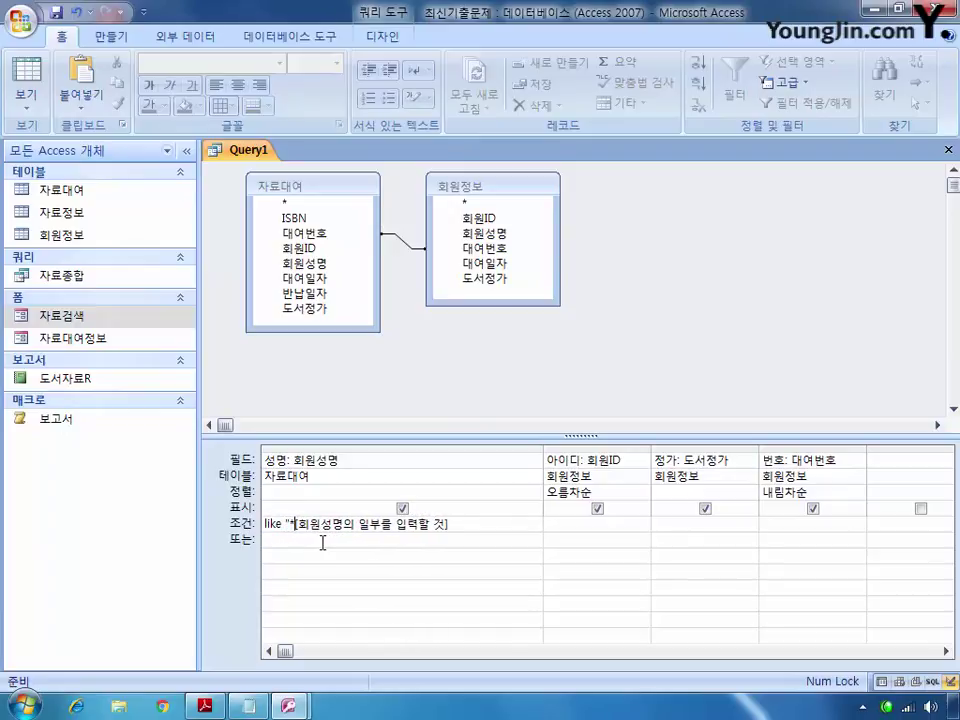
type("*\" &")
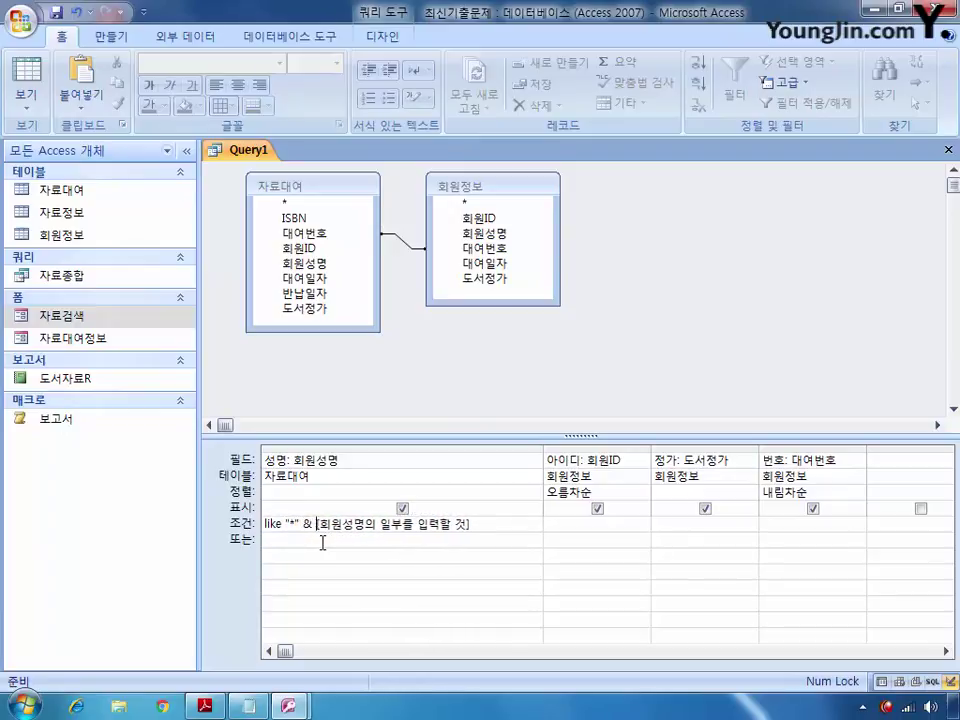
left_click(507, 522)
Close the query and save it under the name 회원별대여
left_click(948, 149)
left_click(380, 400)
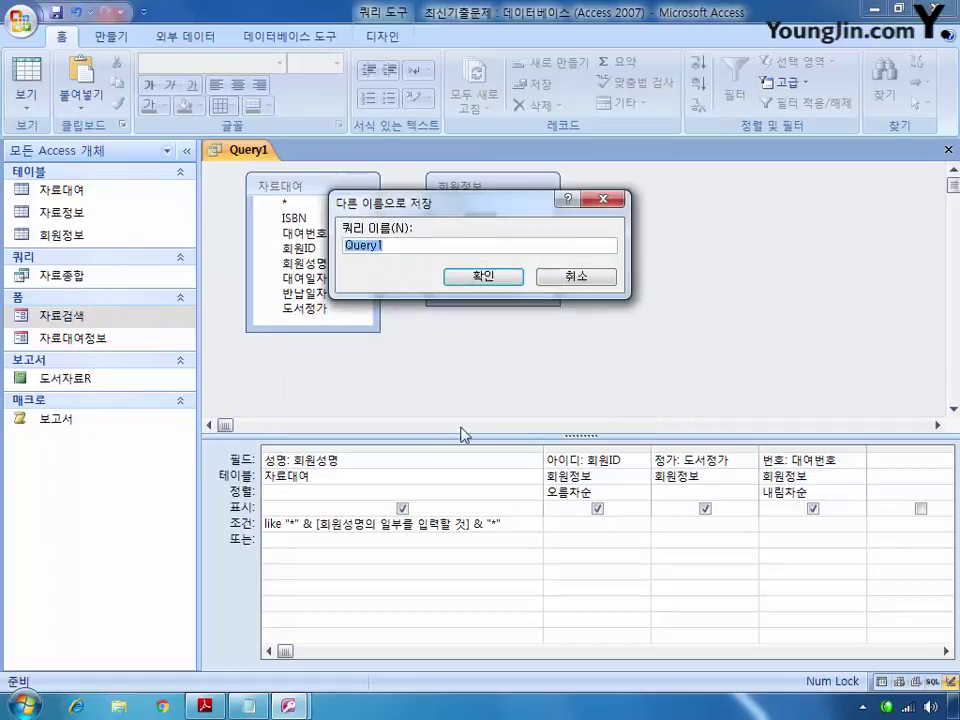
type("ghld")
key("BackSpace")
key("BackSpace")
key("BackSpace")
key("BackSpace")
key("Hangul")
type("회원별대여")
key("Return")
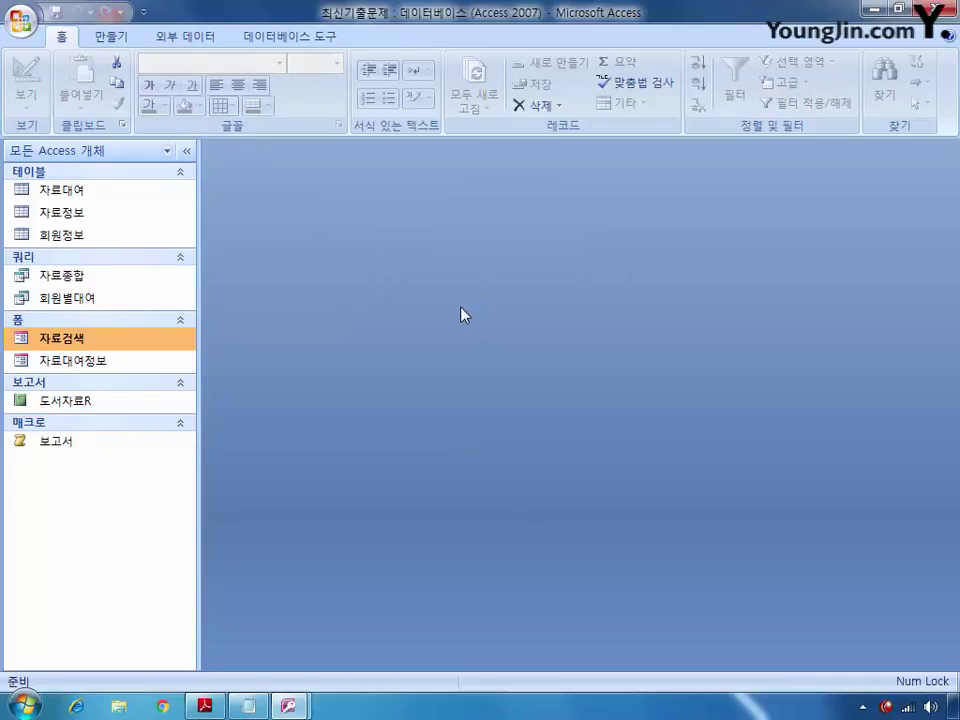
Create a new query in design view with the 자료대여 and 자료정보 tables
left_click(118, 38)
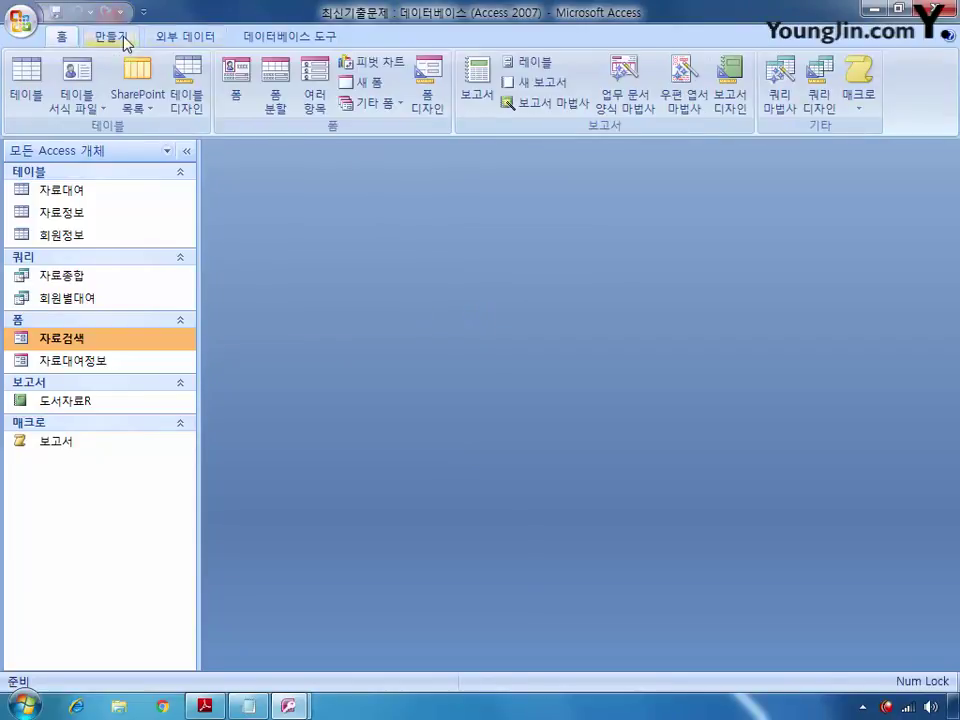
left_click(817, 100)
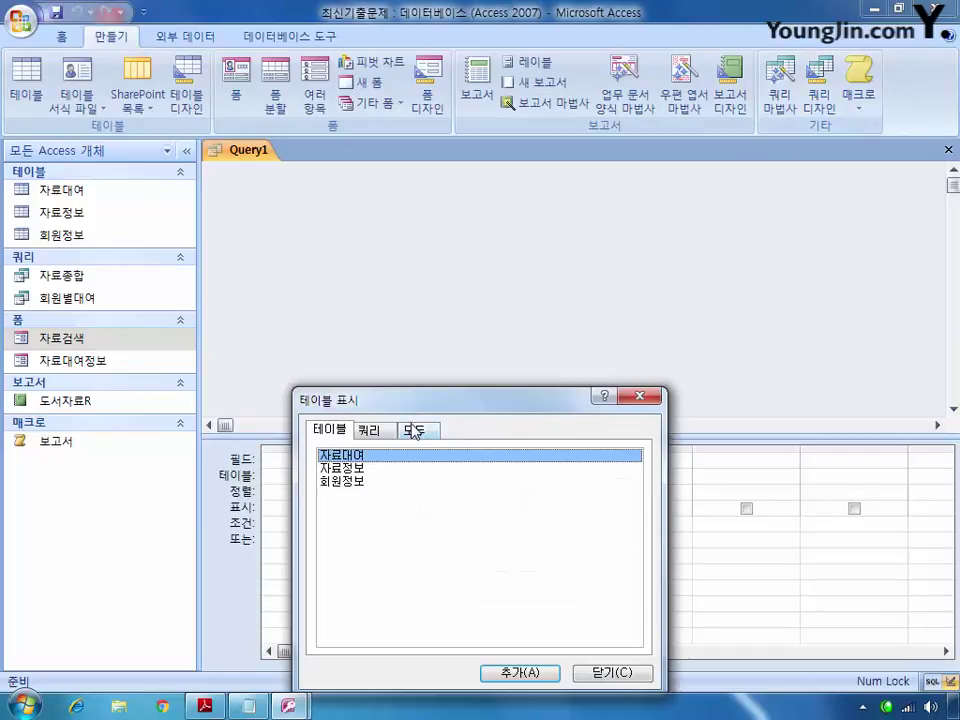
left_click(358, 468, "shift")
left_click(540, 672)
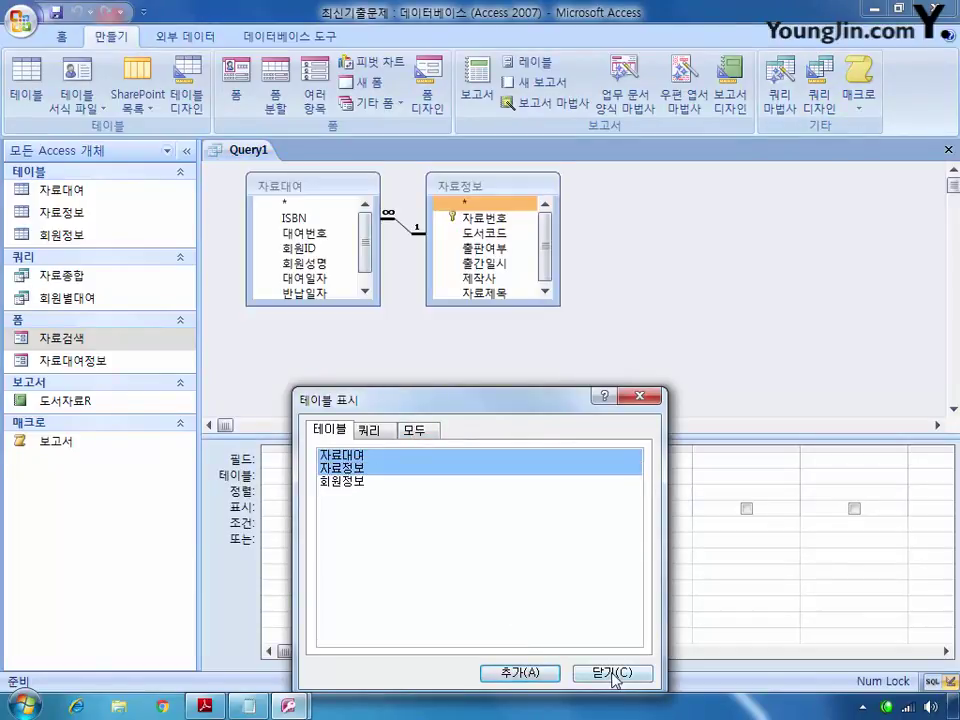
left_click(613, 673)
Enlarge both table field lists, and add 도서코드 and 출간일시 from 자료정보 and 도서정가 from 자료대여 to the query grid
left_click_drag(345, 305, 338, 337)
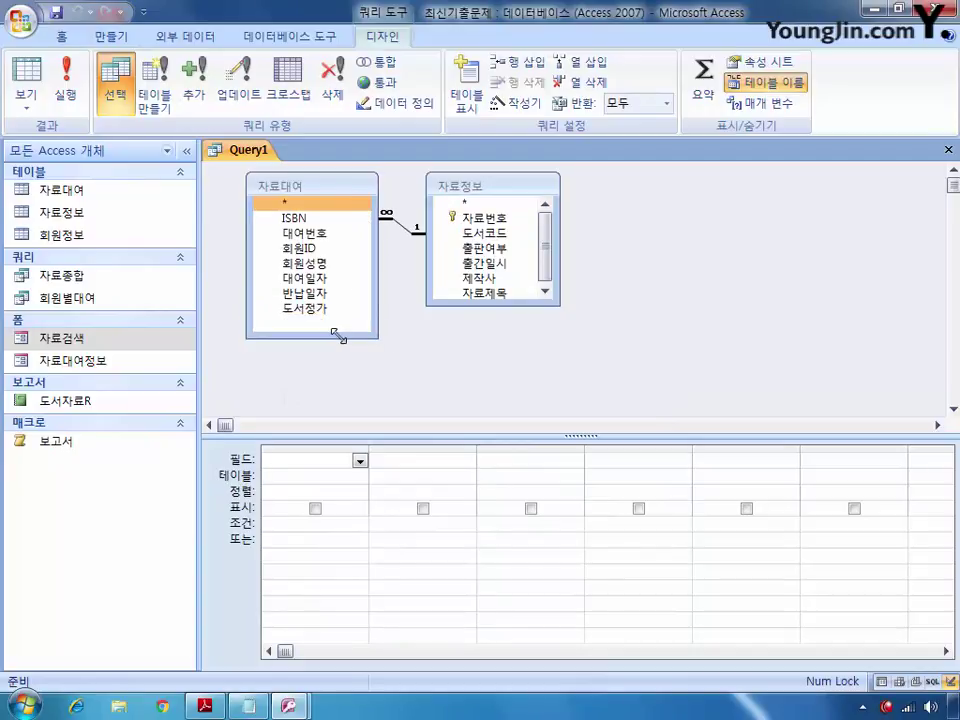
left_click_drag(498, 305, 498, 372)
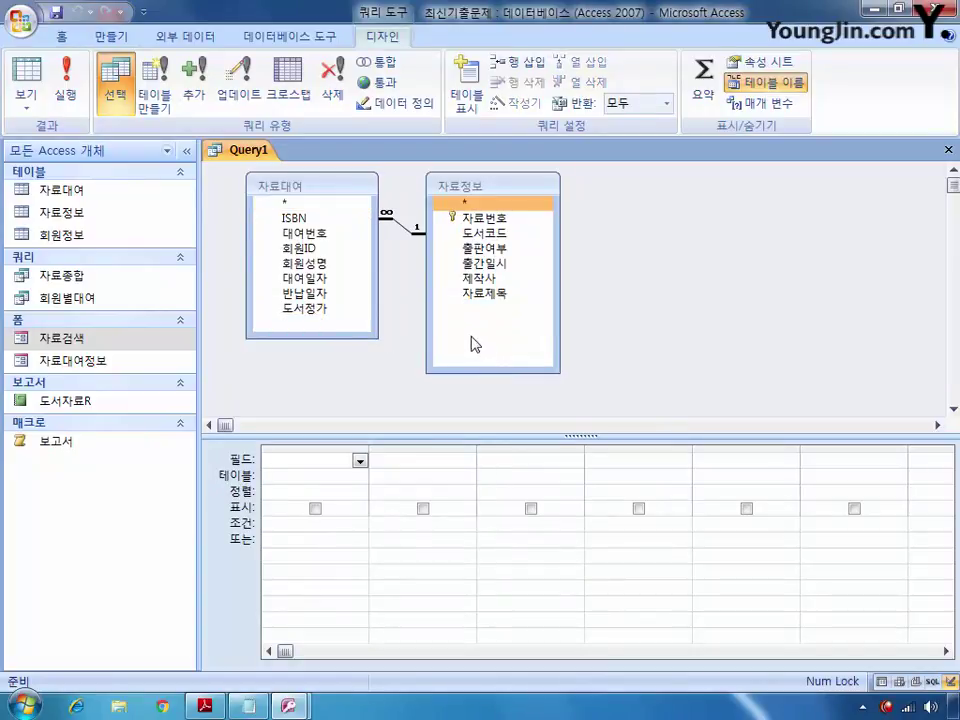
double_click(480, 234)
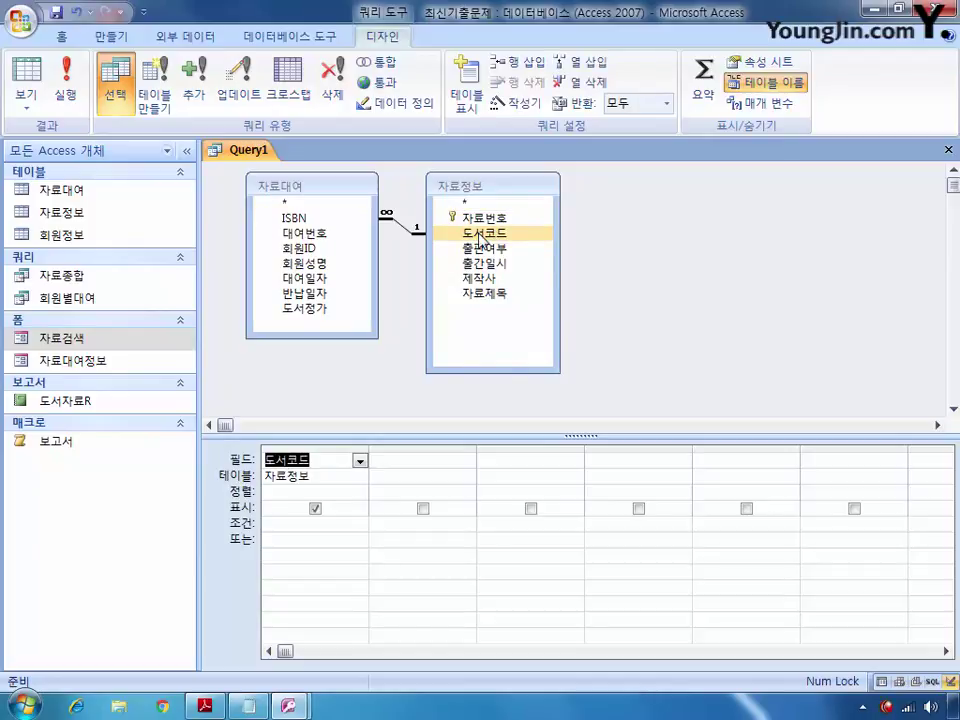
double_click(487, 264)
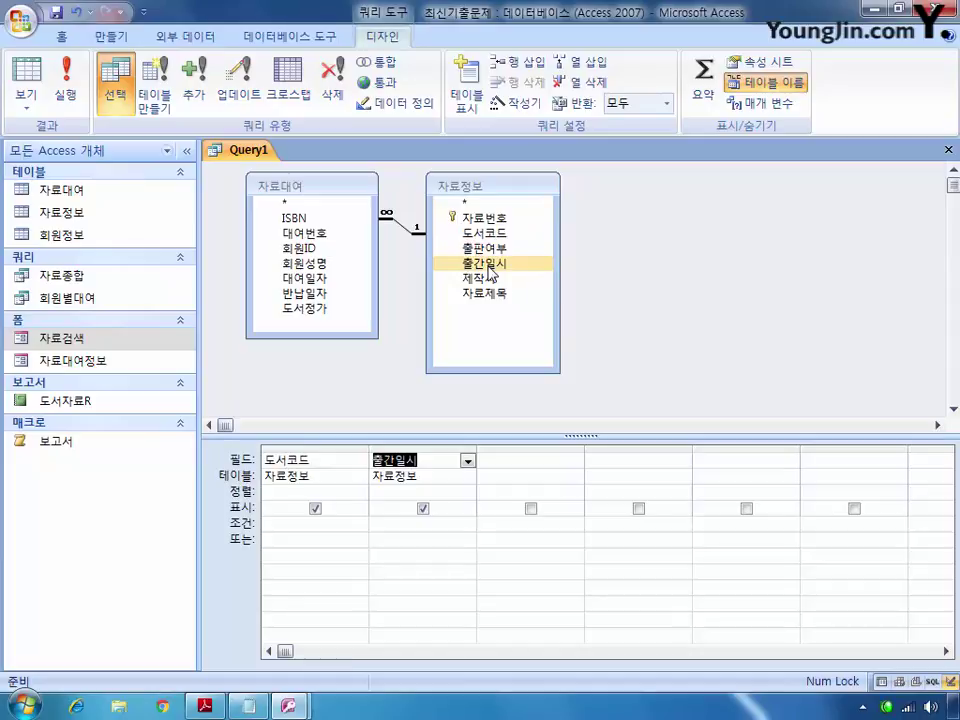
double_click(316, 310)
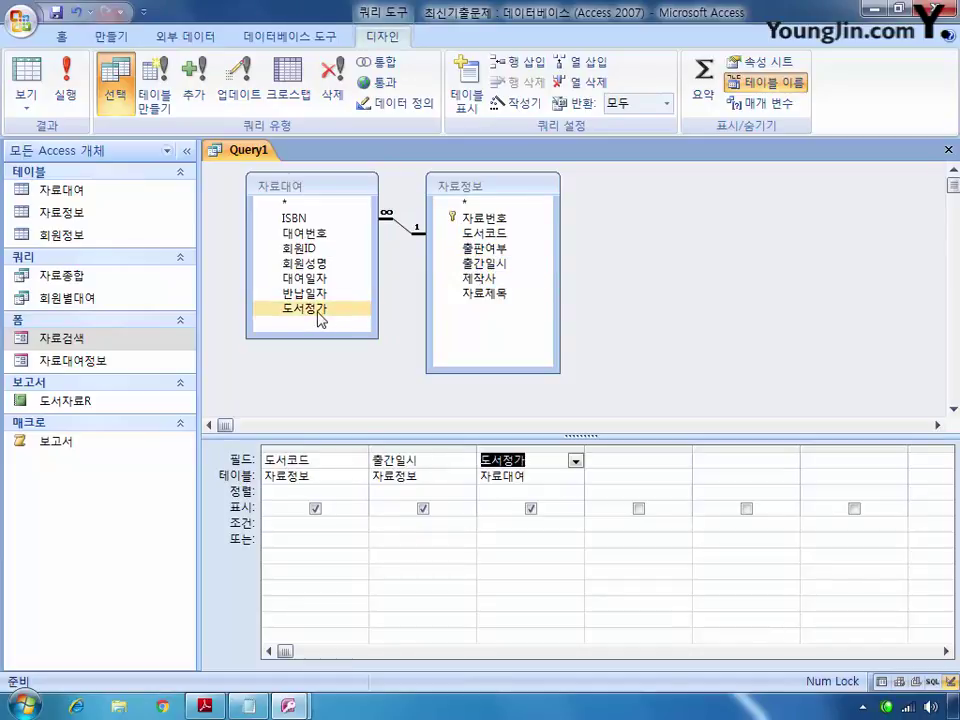
Turn on totals for the query, summarize 도서정가 with 합계 and give that field the alias 도서정가 합계
left_click(704, 82)
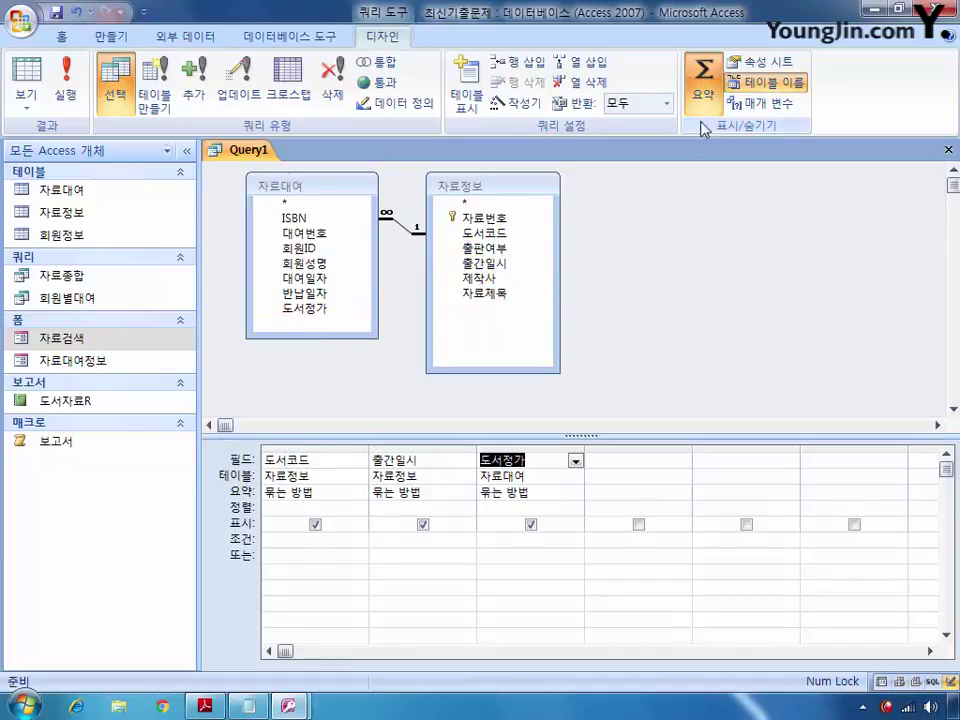
left_click(540, 493)
left_click(575, 493)
left_click(568, 522)
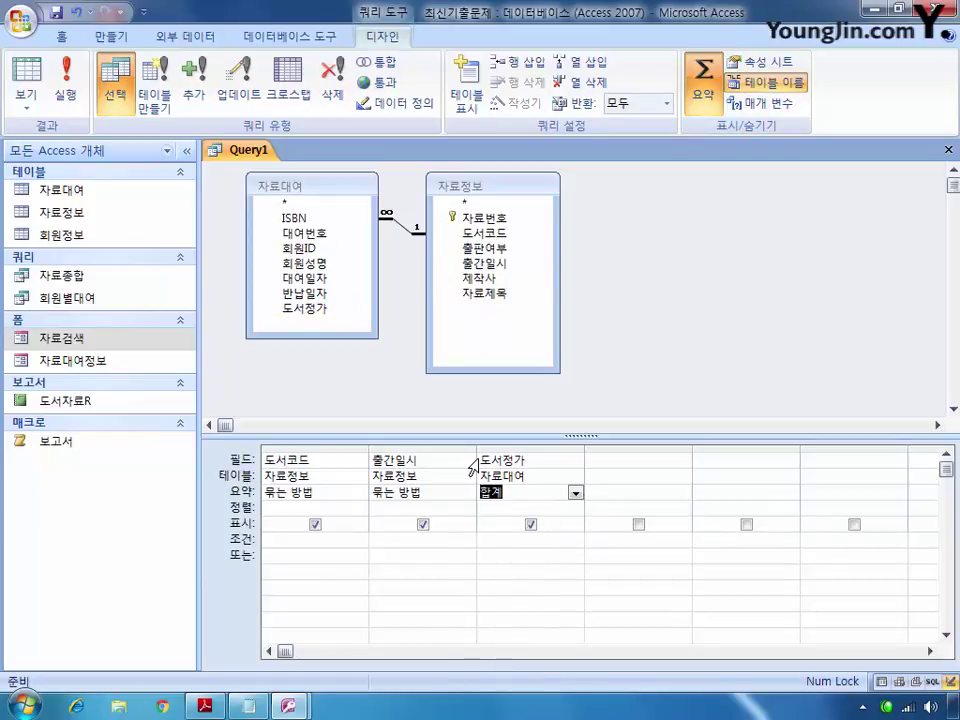
left_click(476, 458)
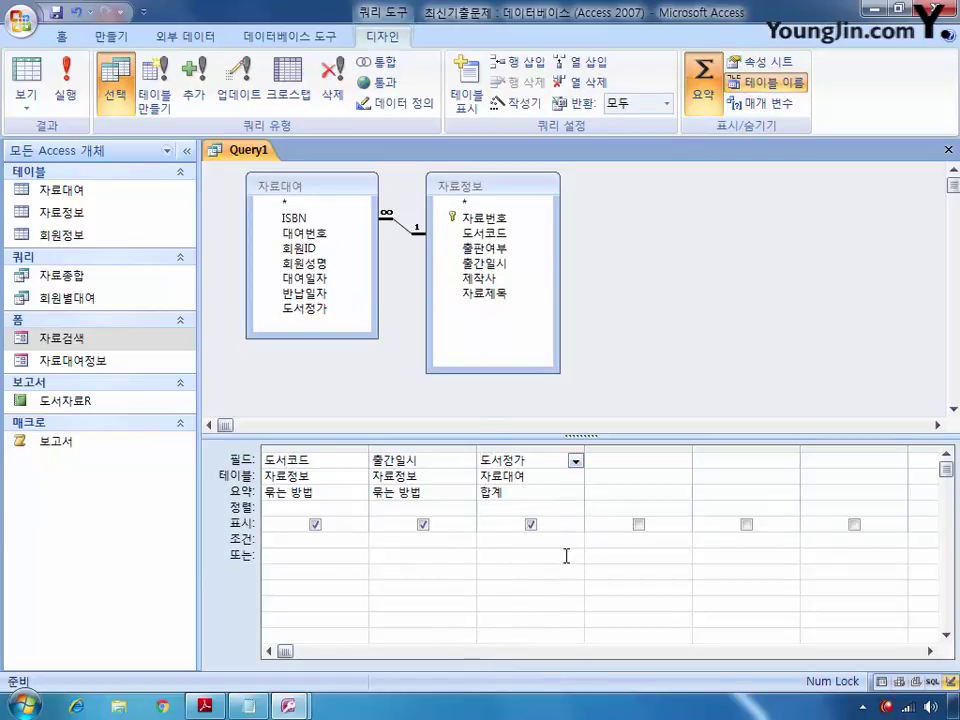
type("도서정가 합계:도")
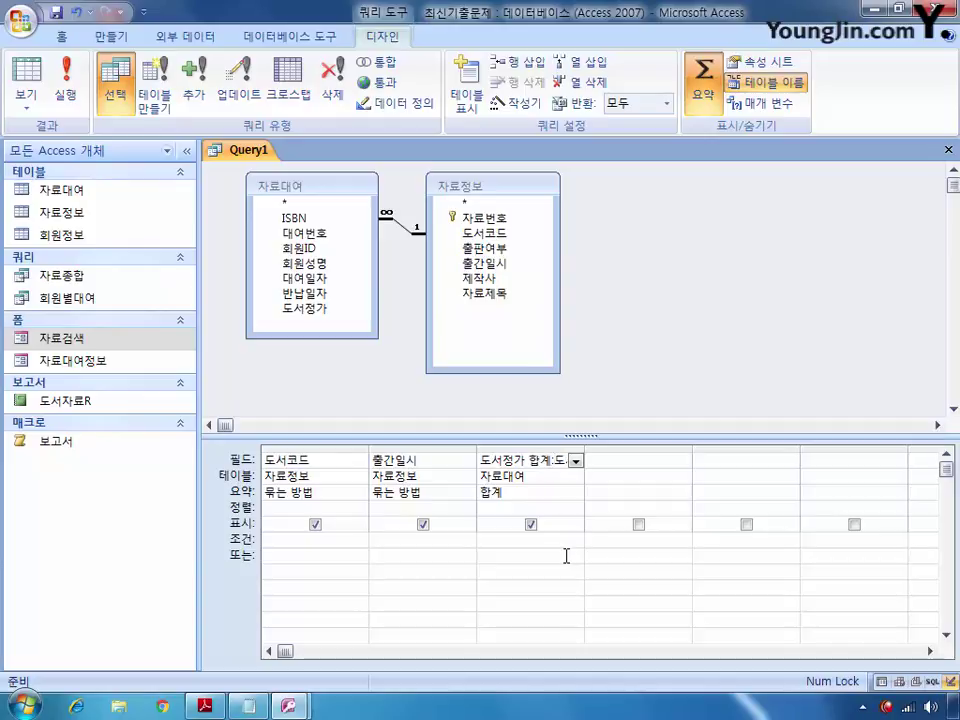
Close the totals query and save it under the name 도서별합계
key("ctrl+F4")
left_click(415, 408)
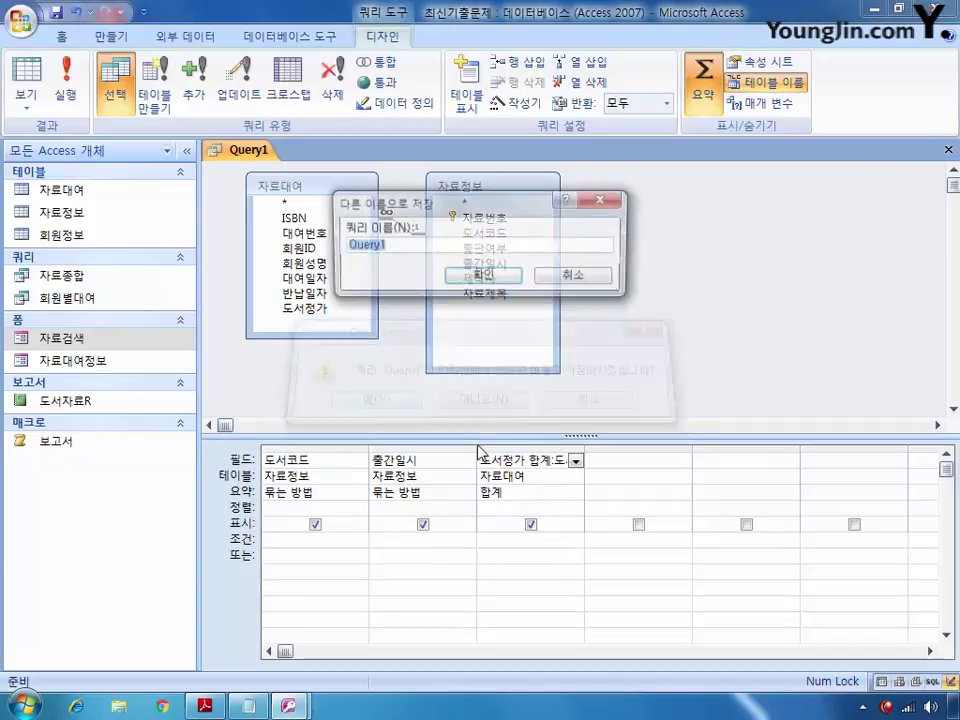
type("도서별합계")
key("Return")
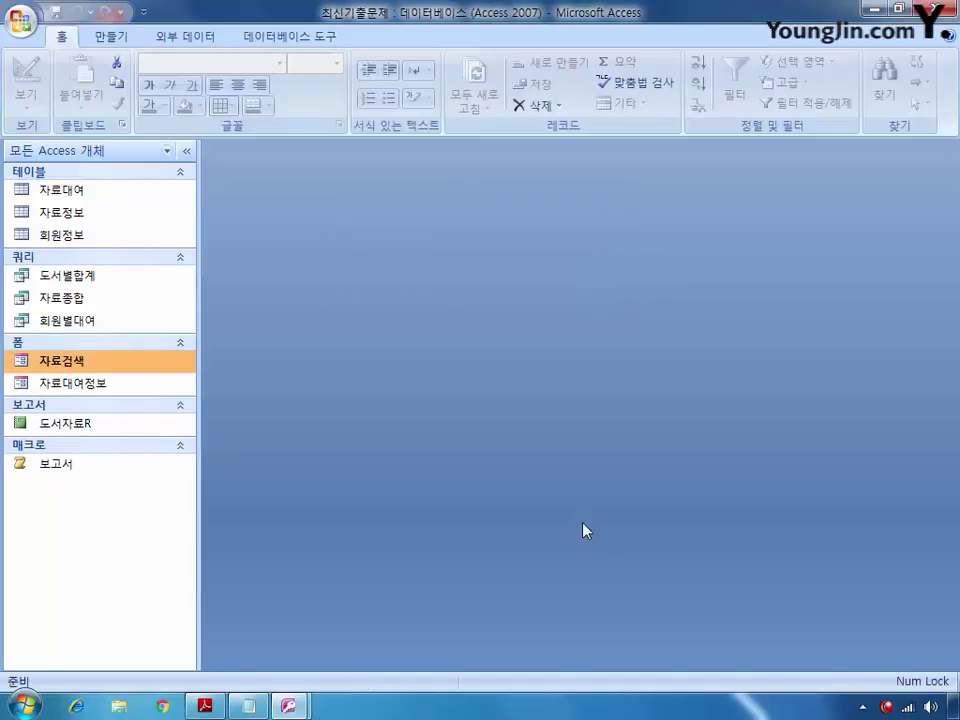
Open the 자료검색 form in design view and show the event properties of the cmd내보내기 button
right_click(80, 361)
left_click(138, 412)
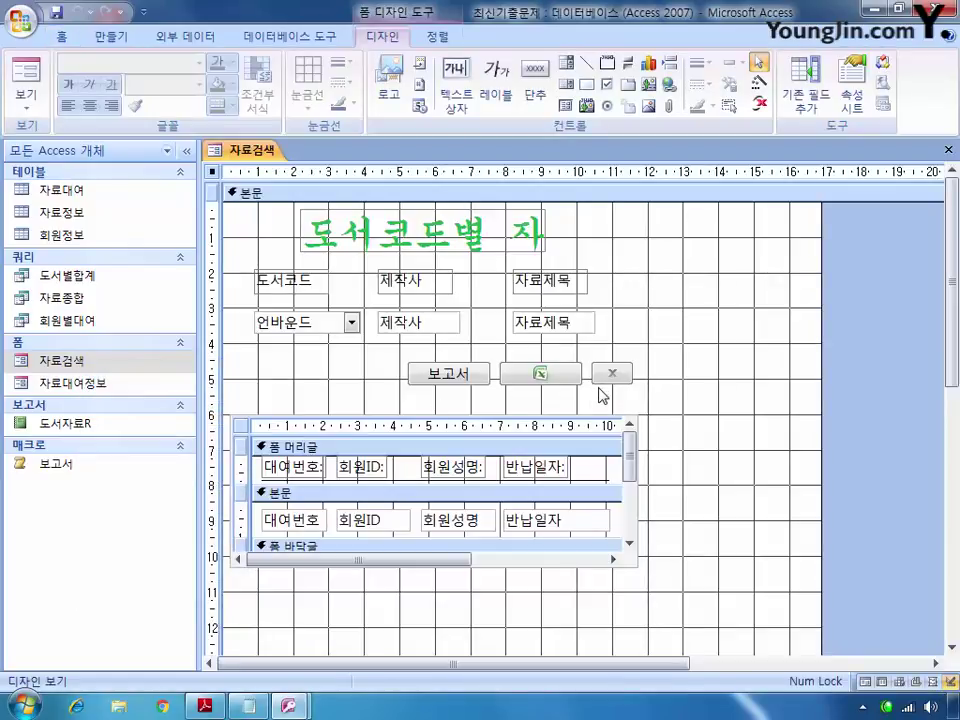
left_click(549, 383)
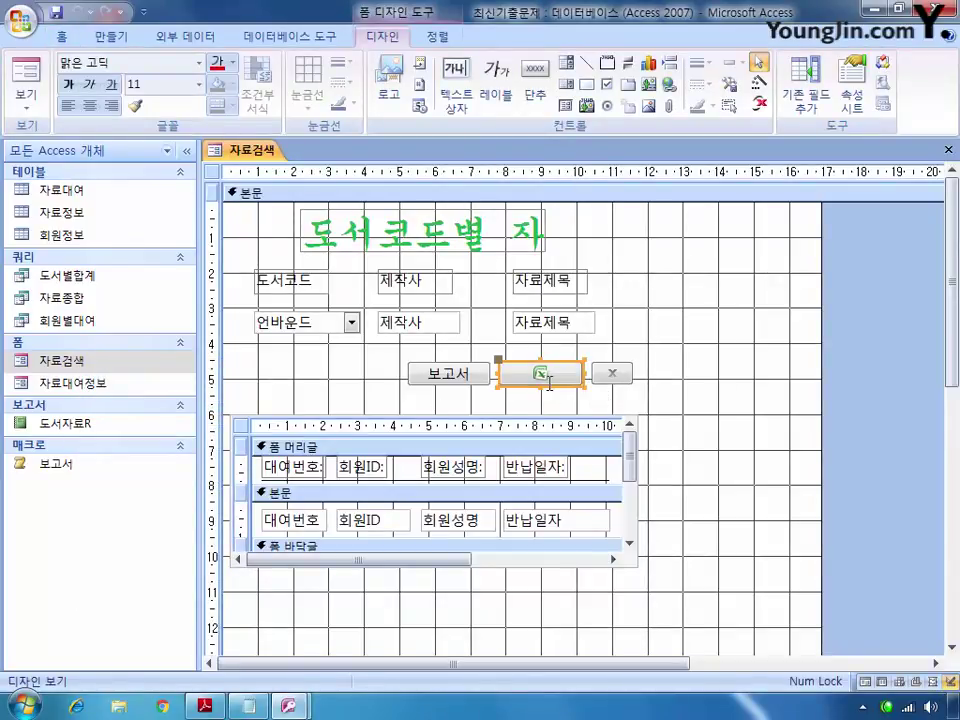
double_click(547, 381)
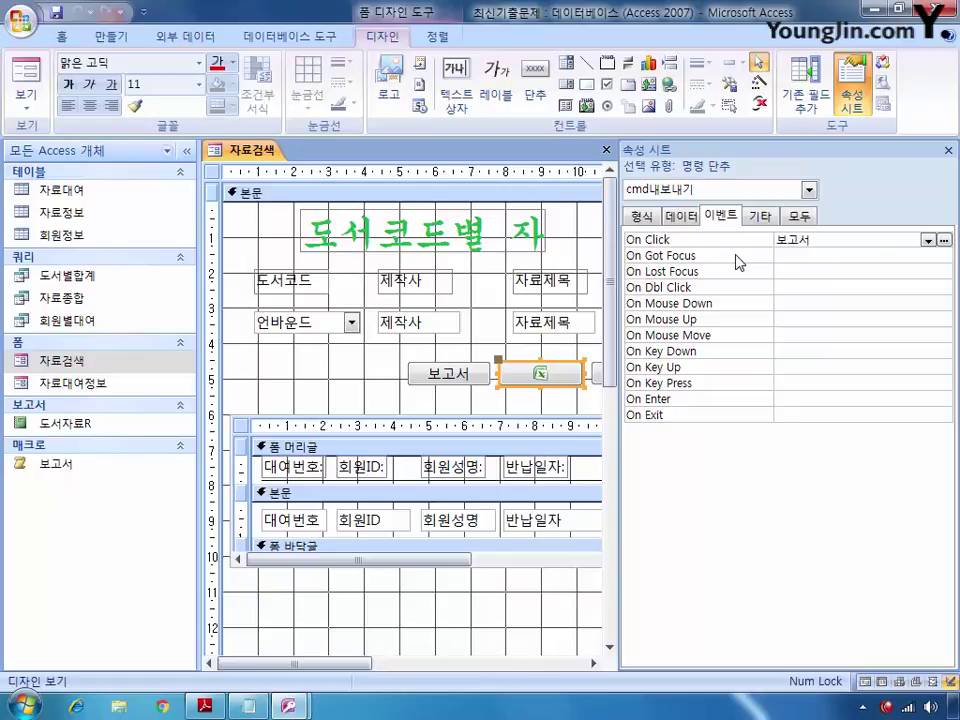
Inspect the macro assigned to the cmd내보내기 button's On Click event, and close it without changes
left_click(929, 240)
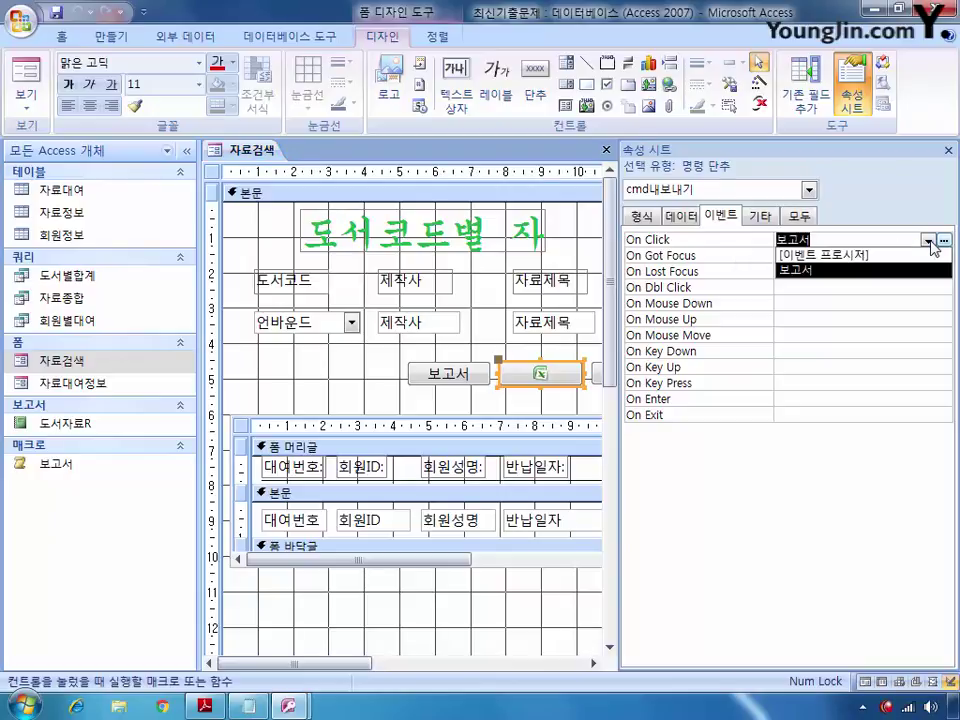
left_click(929, 241)
left_click(943, 241)
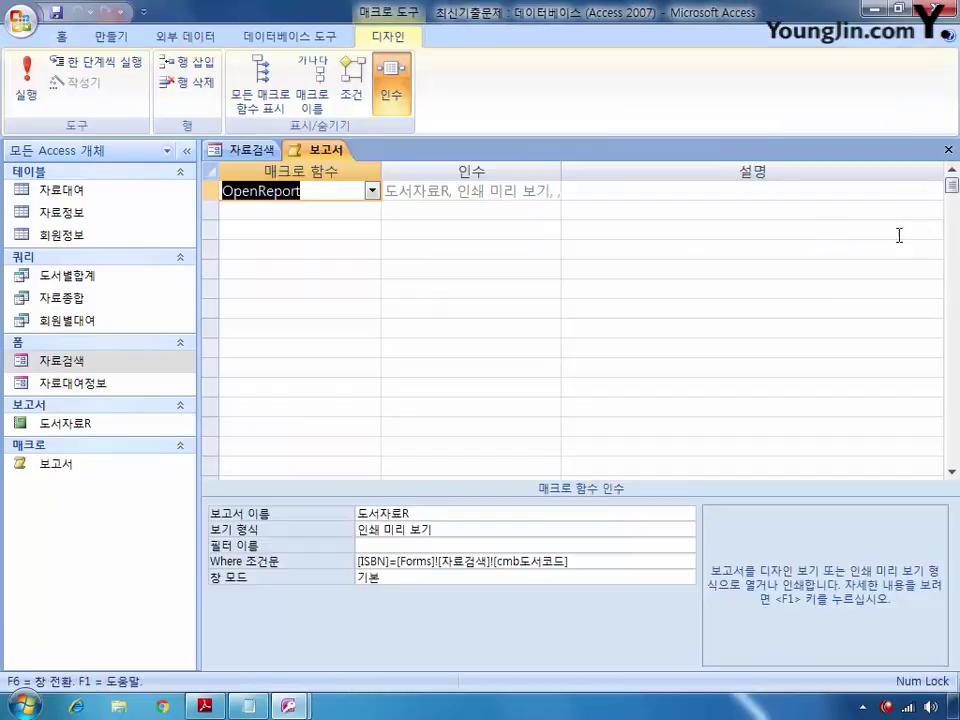
left_click(947, 150)
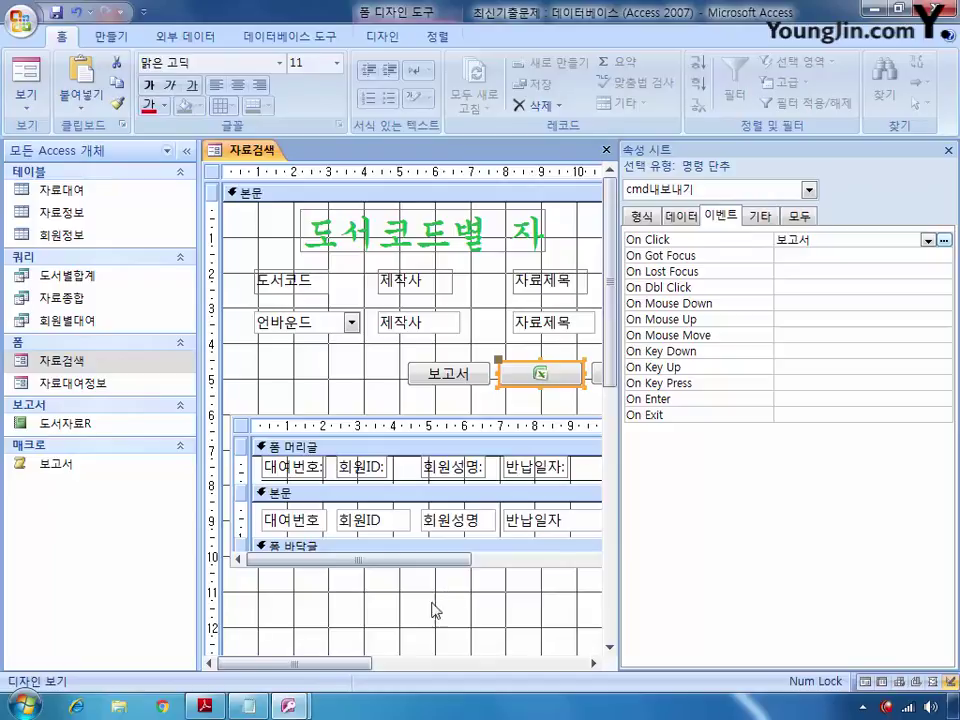
Check the click events of the form's three buttons and assign the 보고서 macro to the cmd보고서 button's On Click event
left_click_drag(325, 665, 388, 667)
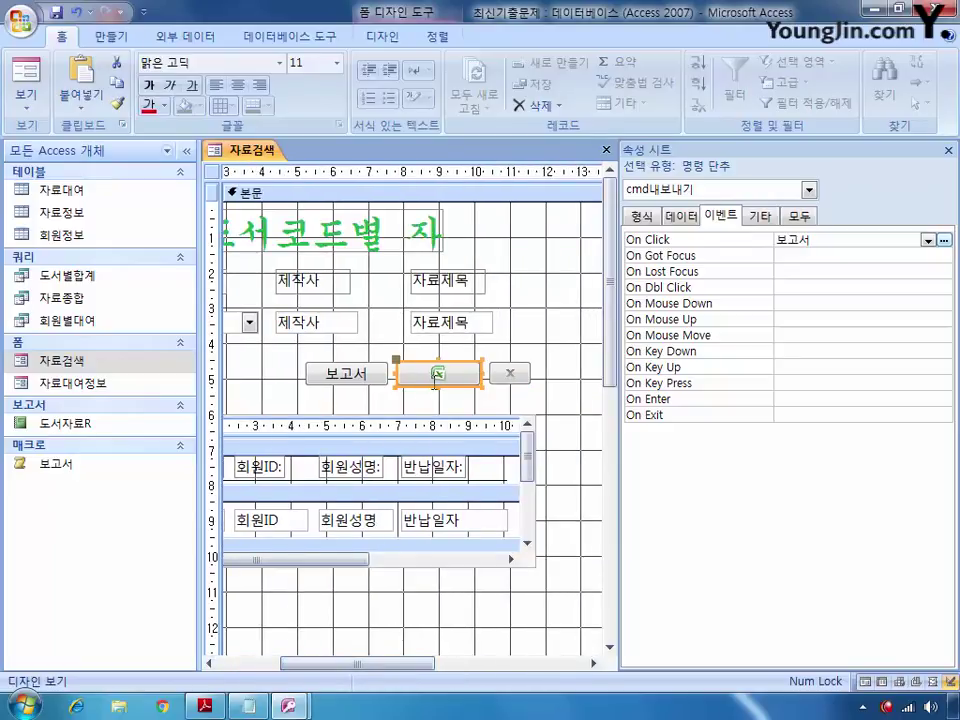
left_click(508, 376)
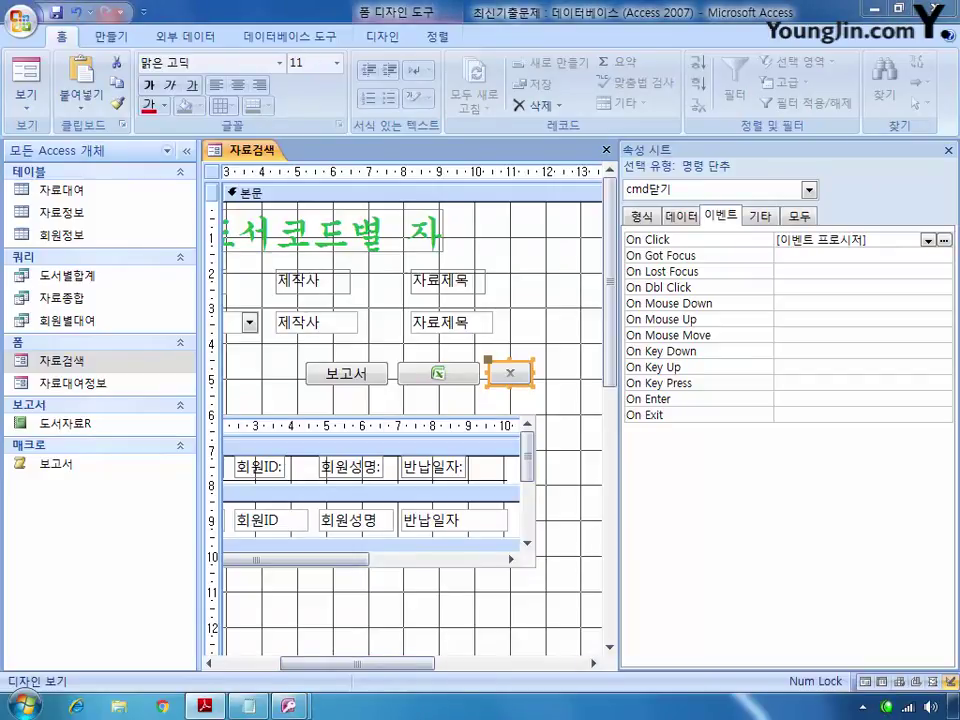
left_click(448, 378)
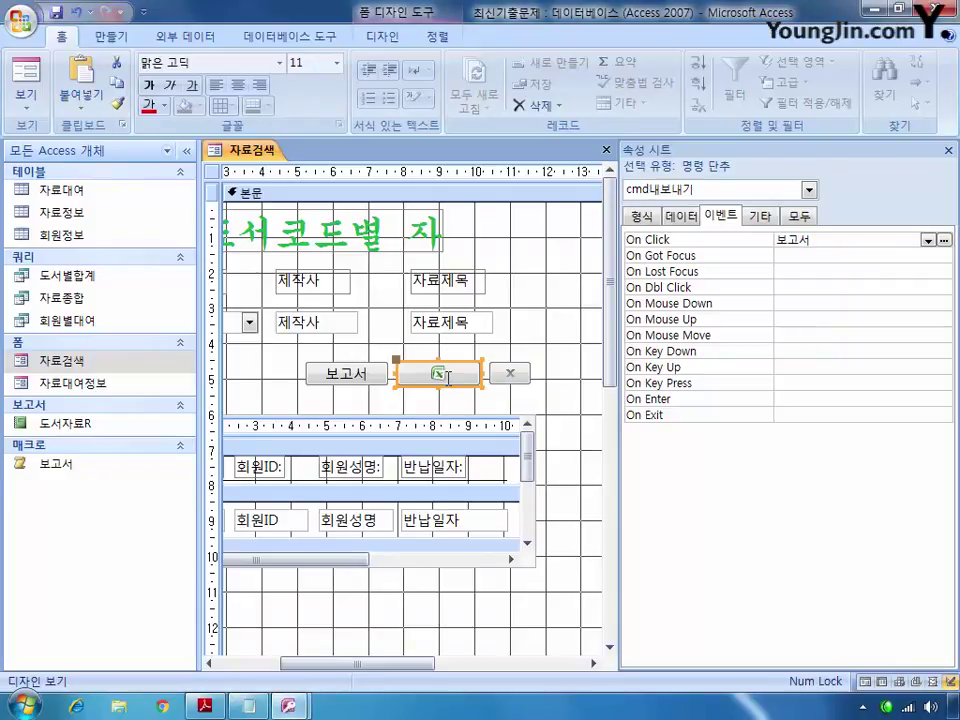
left_click(355, 376)
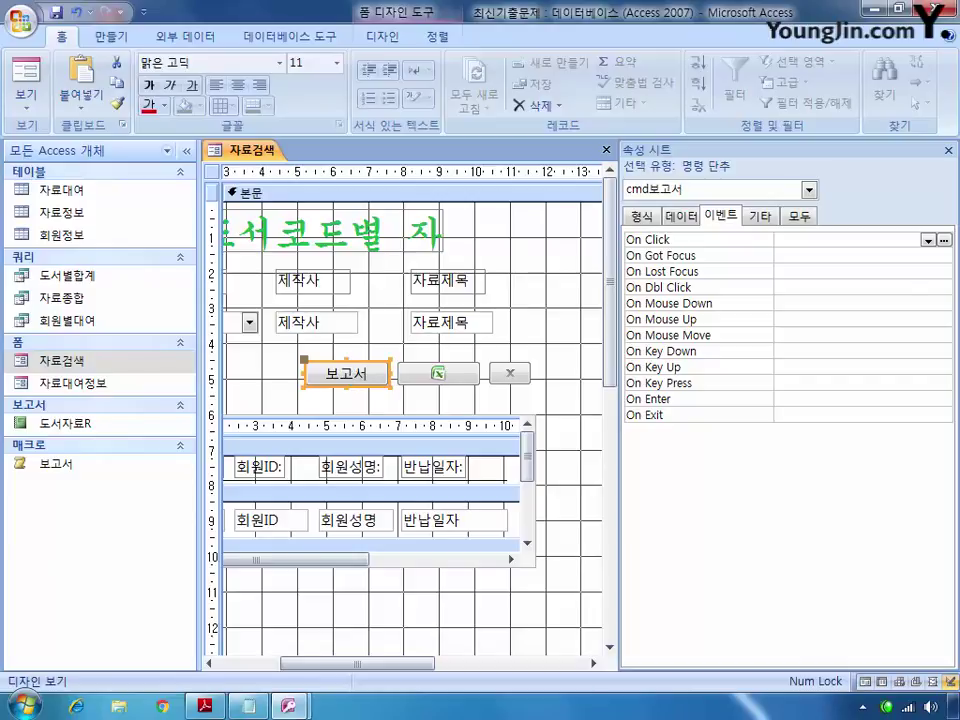
left_click(820, 241)
left_click(928, 240)
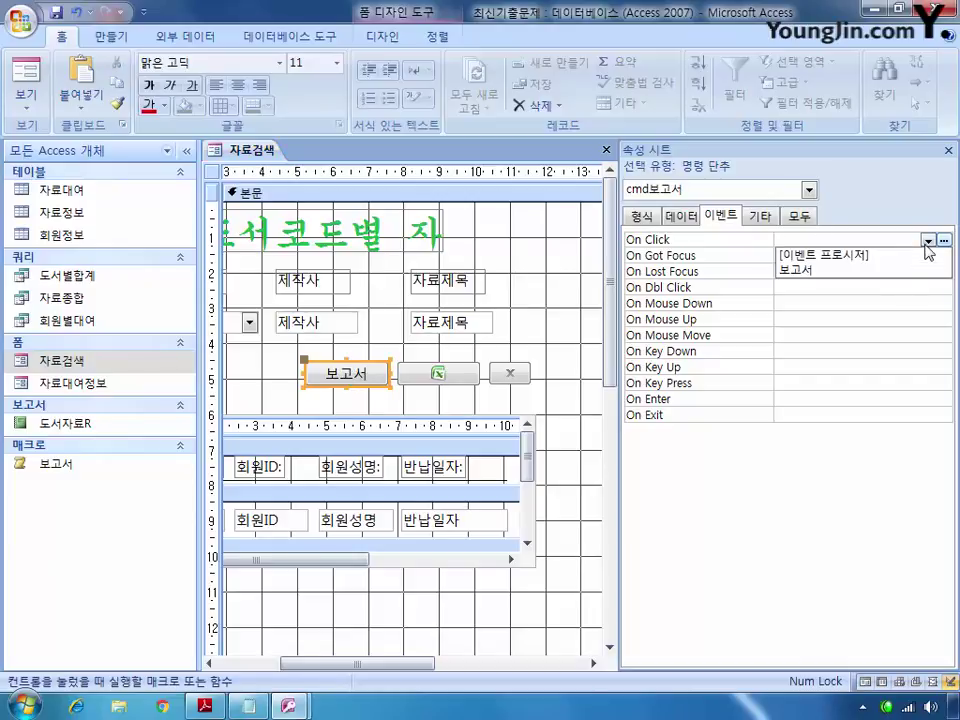
left_click(896, 271)
Clear the cmd내보내기 button's On Click event, and close the 자료검색 form with its changes saved
left_click(438, 373)
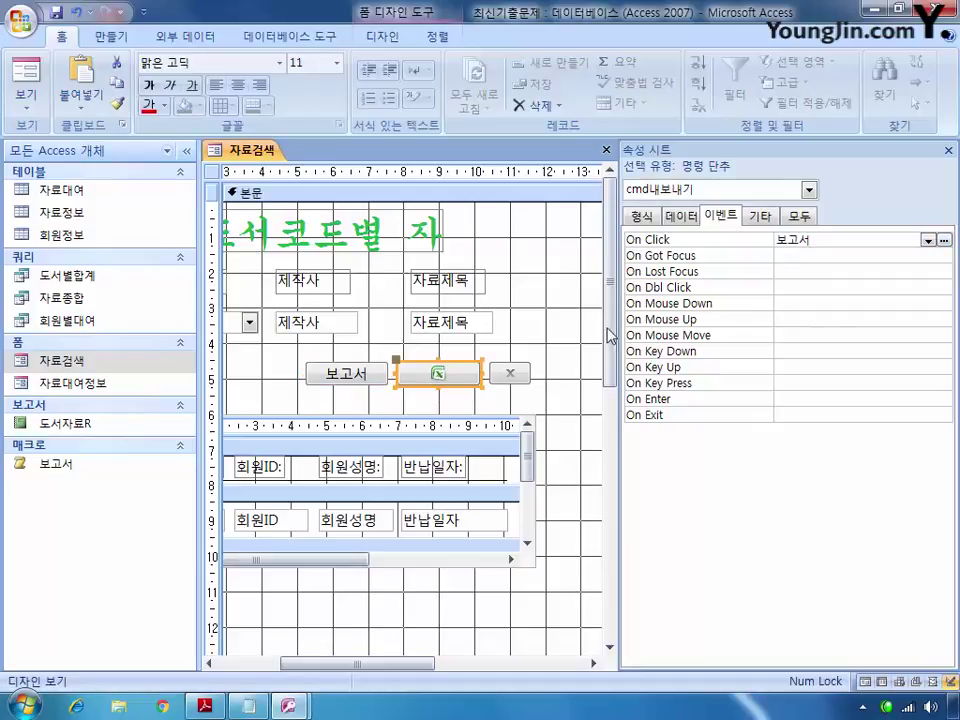
left_click(714, 240)
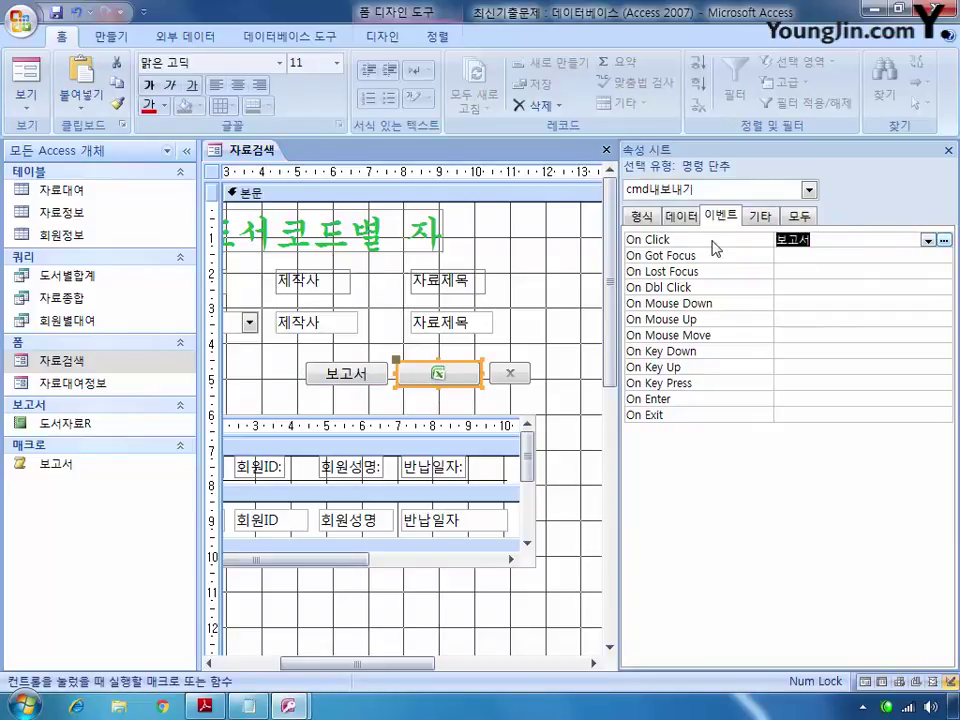
key("Delete")
left_click(605, 149)
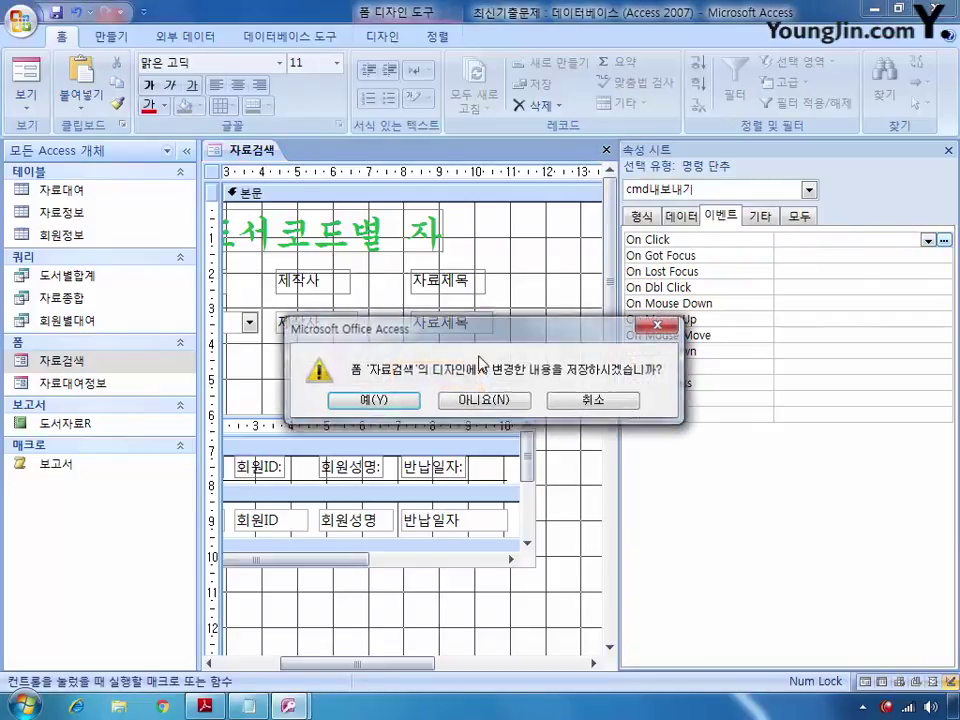
left_click(317, 398)
Reopen the 자료검색 form in design view and start an embedded macro for the cmd내보내기 button's On Click event
right_click(101, 368)
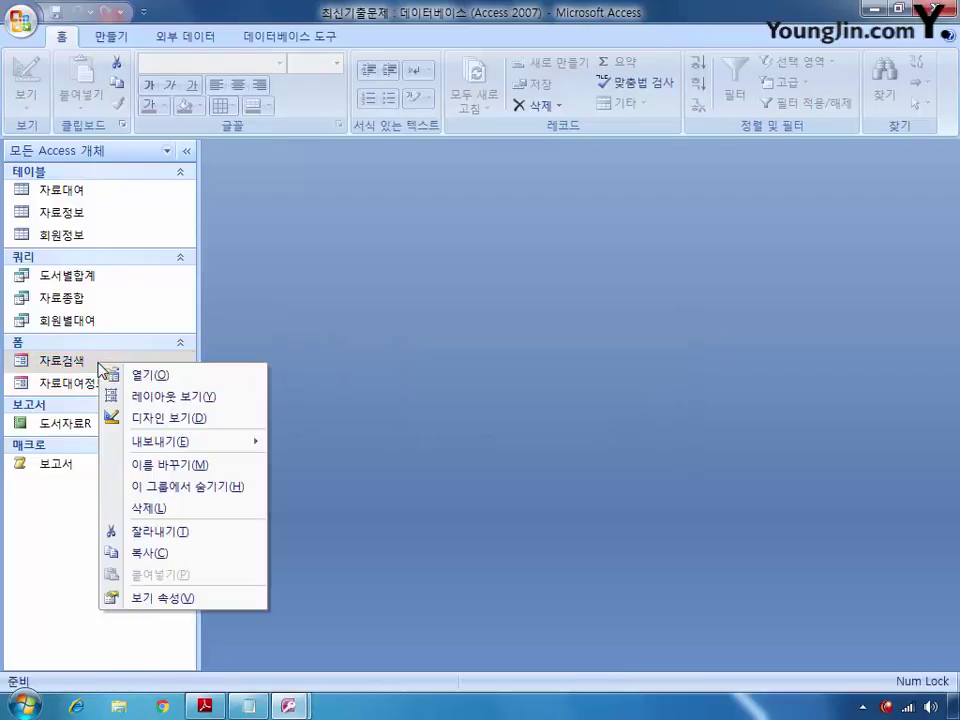
left_click(110, 420)
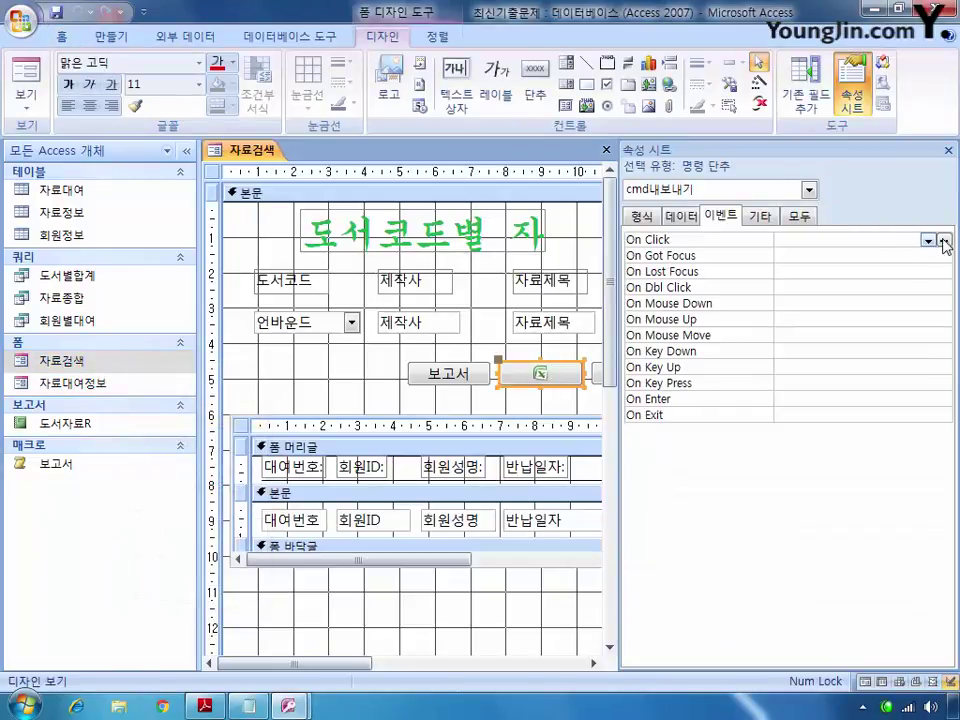
left_click(943, 240)
left_click(460, 388)
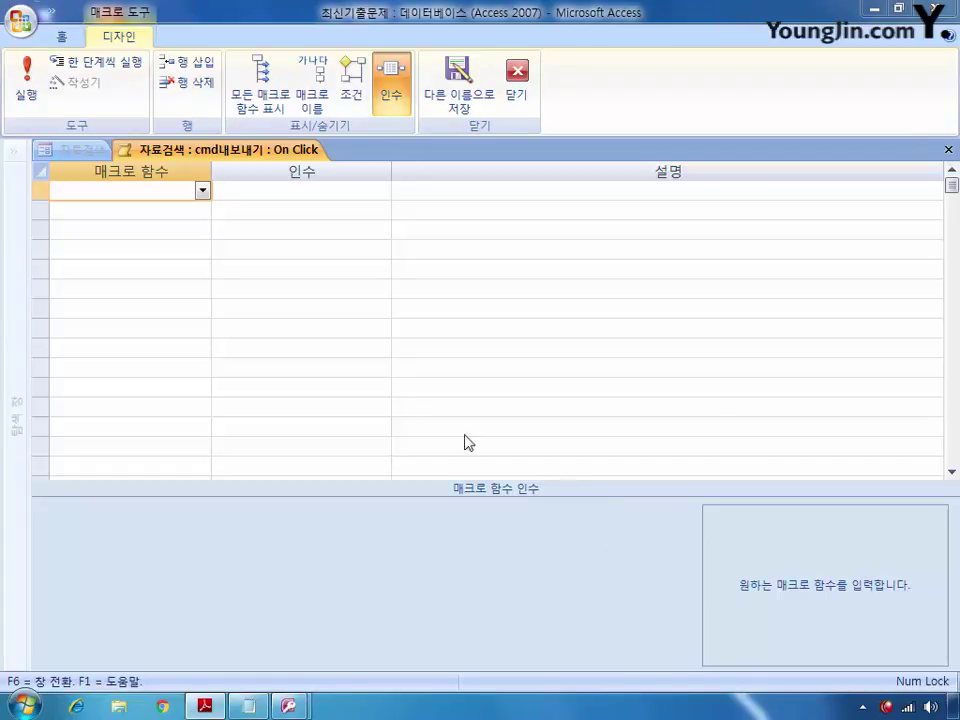
Add the OutputTo action as the first action of the cmd내보내기 macro
left_click(202, 190)
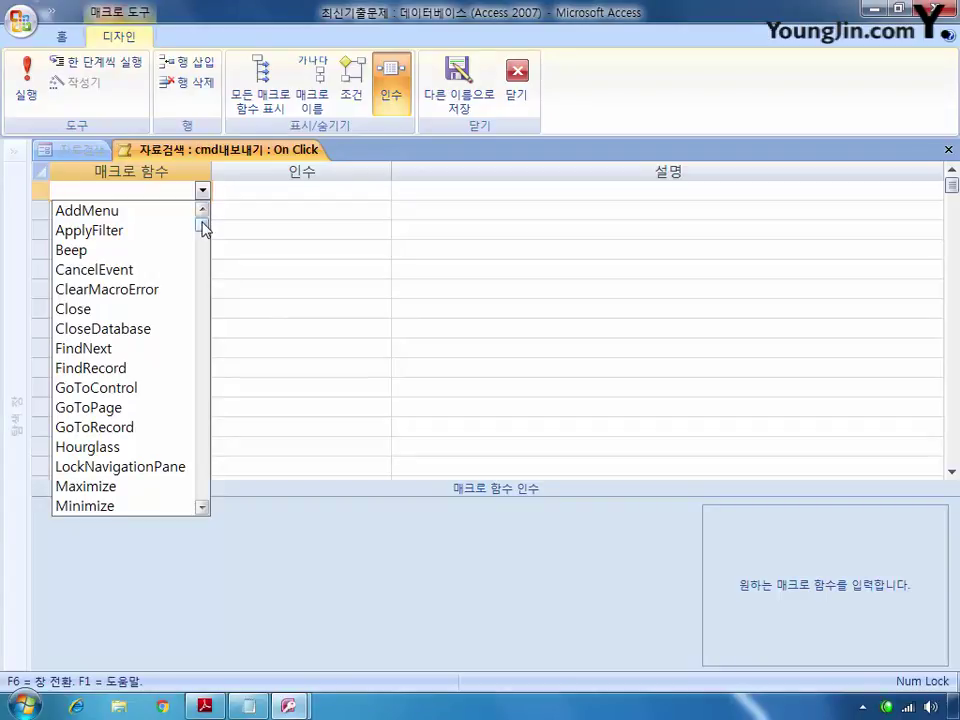
mouse_move(203, 228)
left_mouse_down()
mouse_move(201, 489)
mouse_move(203, 221)
left_mouse_up()
left_click(131, 195)
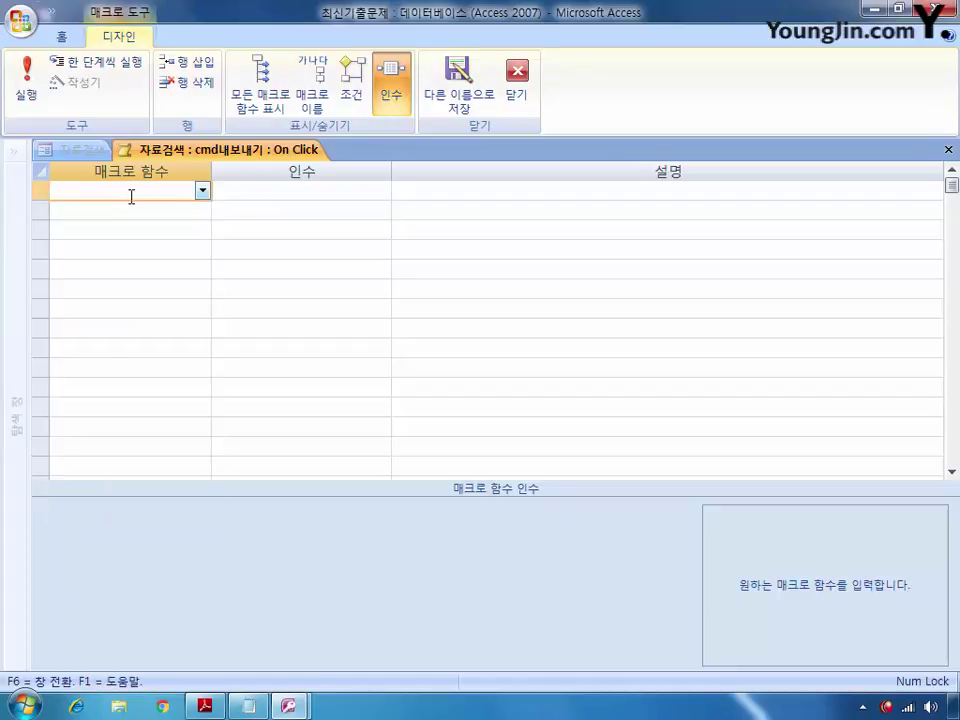
left_click(202, 190)
left_click_drag(203, 228, 204, 379)
left_click(120, 368)
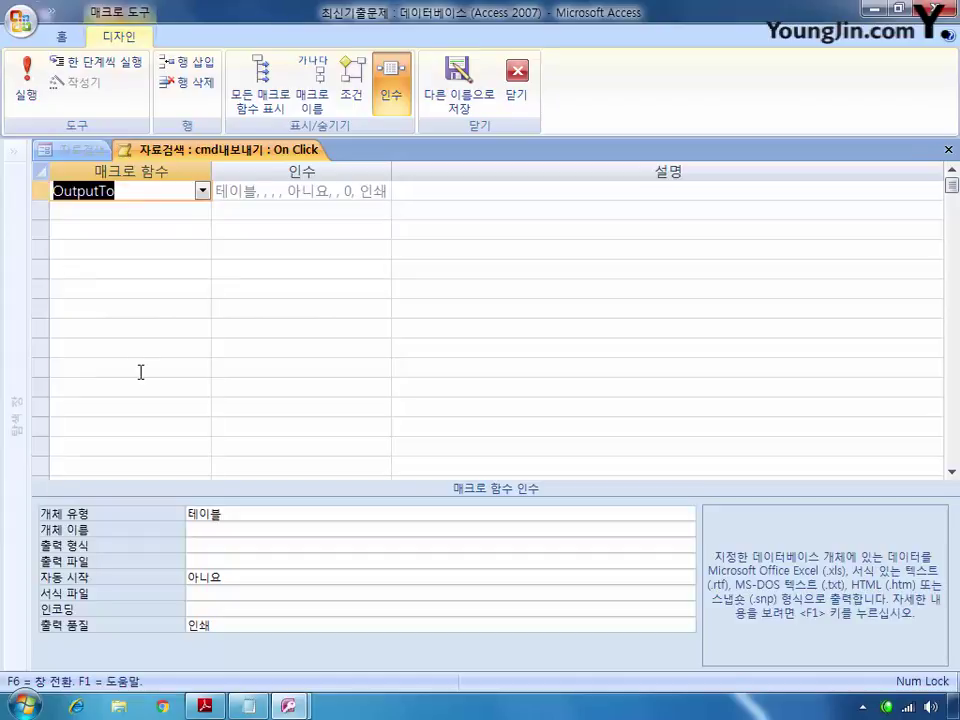
Set the OutputTo object name to the 자료대여 table and the output format to Excel 통합 문서 (*.xlsx)
left_click(246, 528)
left_click(686, 530)
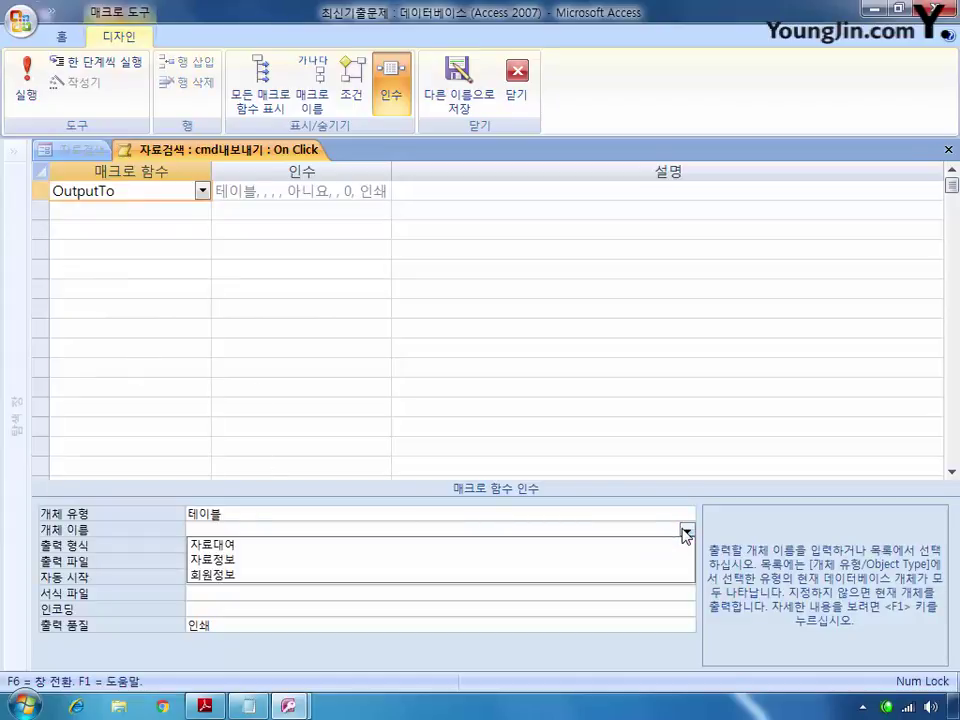
left_click(666, 546)
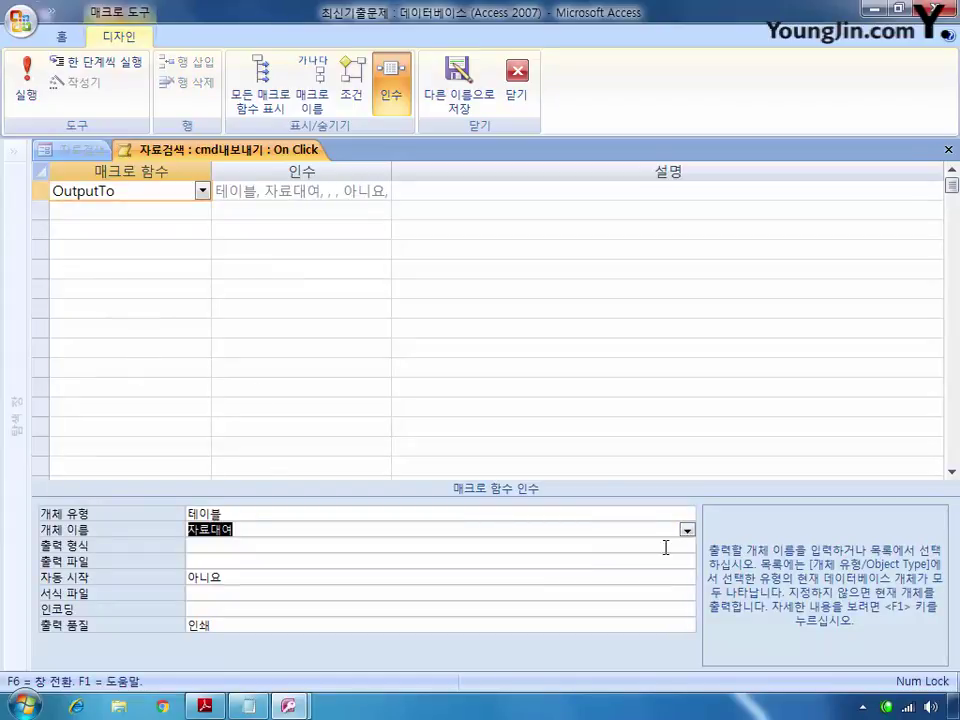
left_click(453, 547)
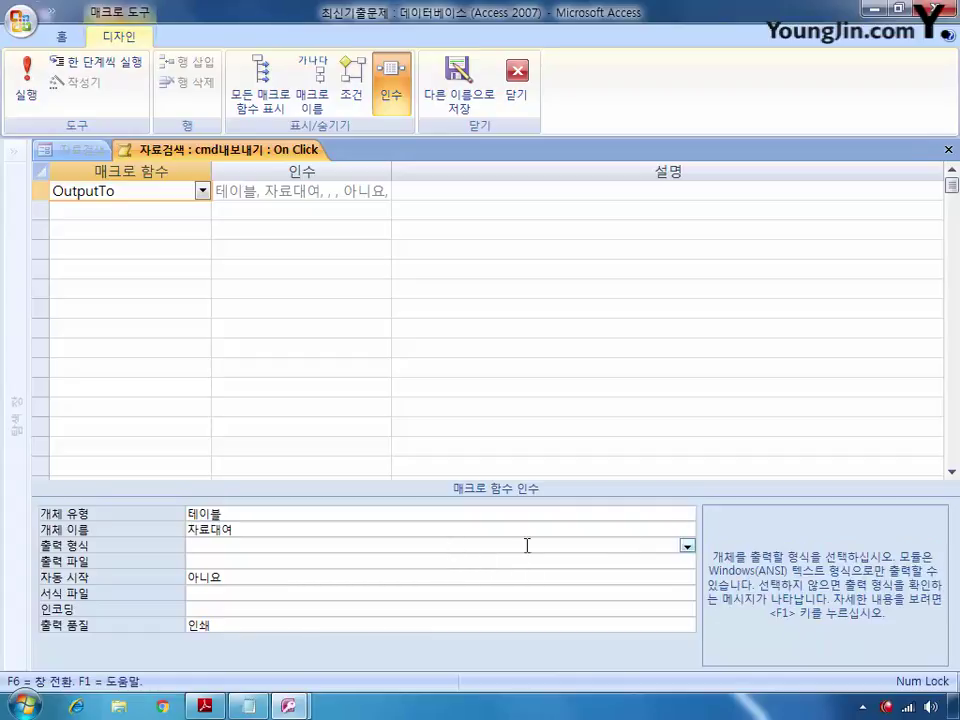
left_click(686, 546)
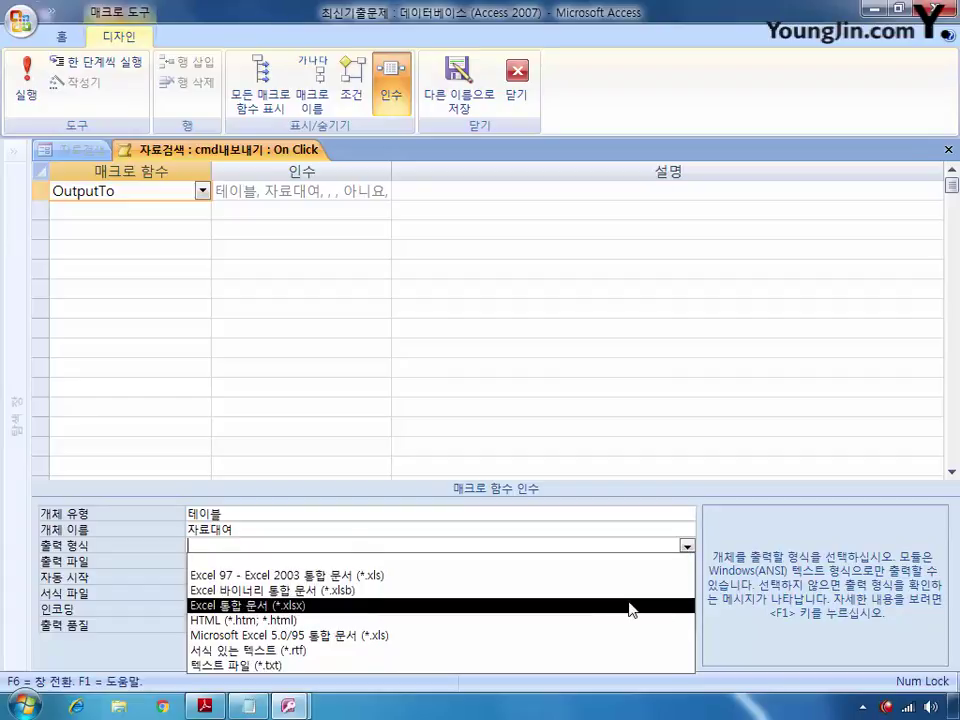
left_click(632, 606)
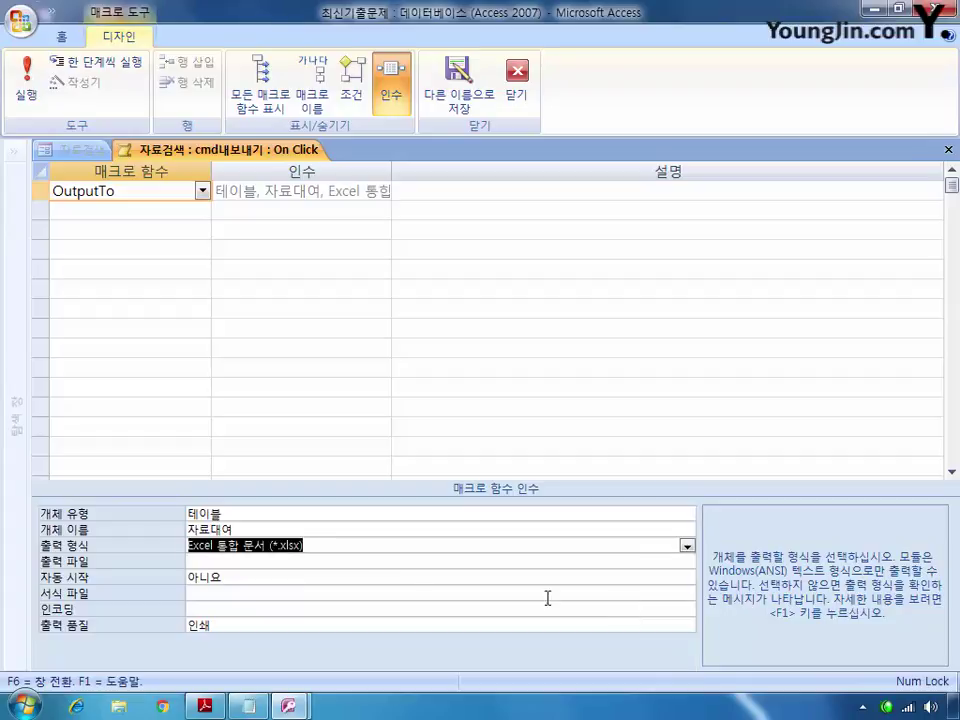
Set the output file to c:\자료대여.xlsx and the automatic start option to 예
left_click(260, 563)
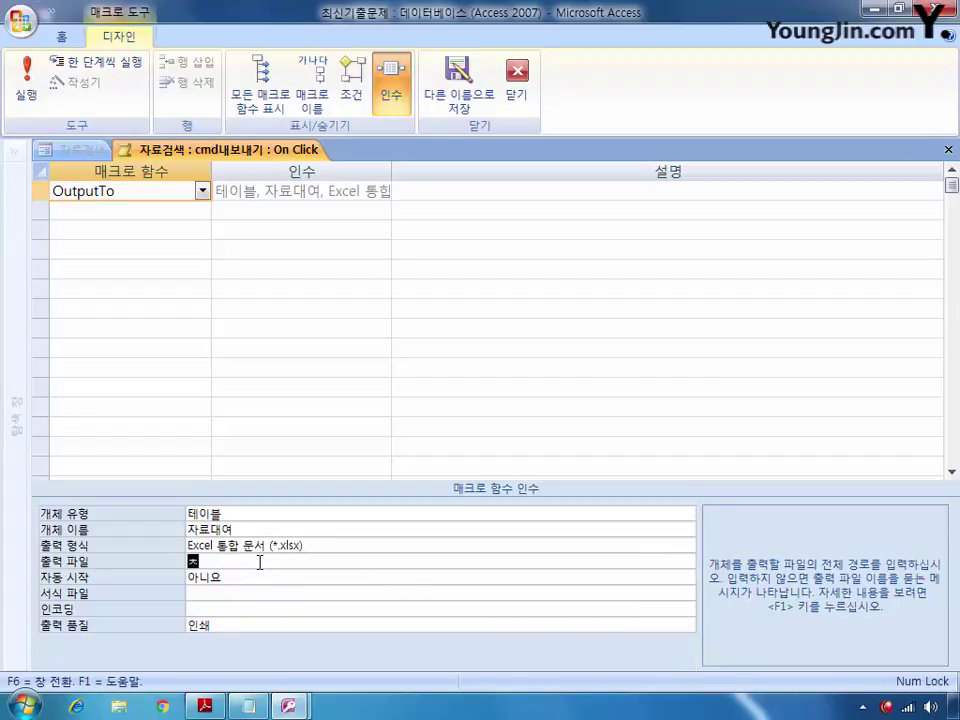
type("c")
type(":")
type("\\자")
type("료")
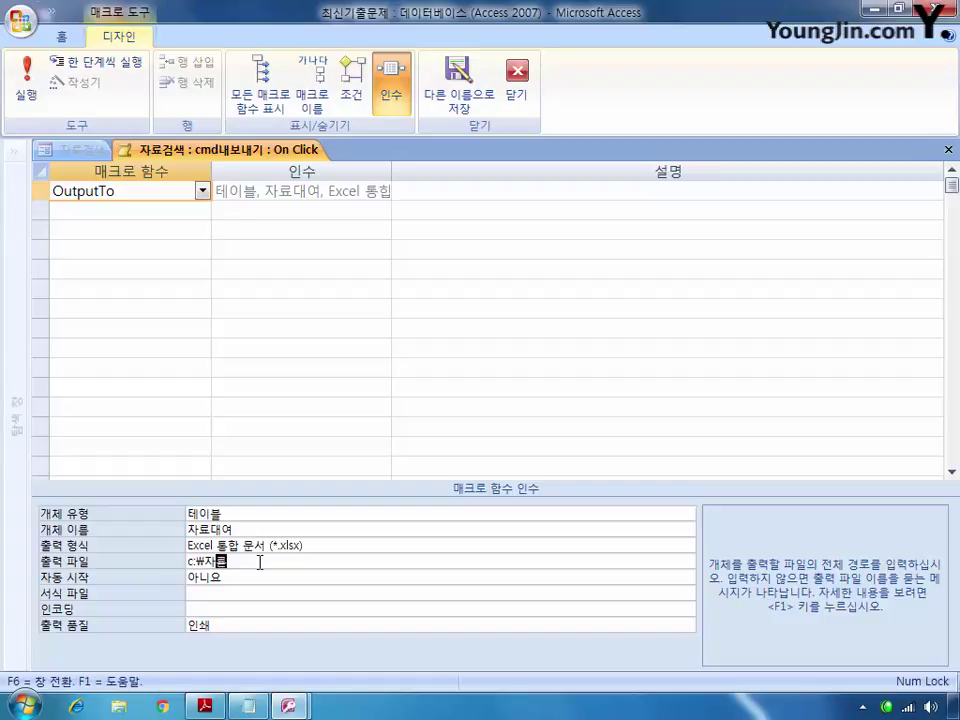
type("대여.xlsx")
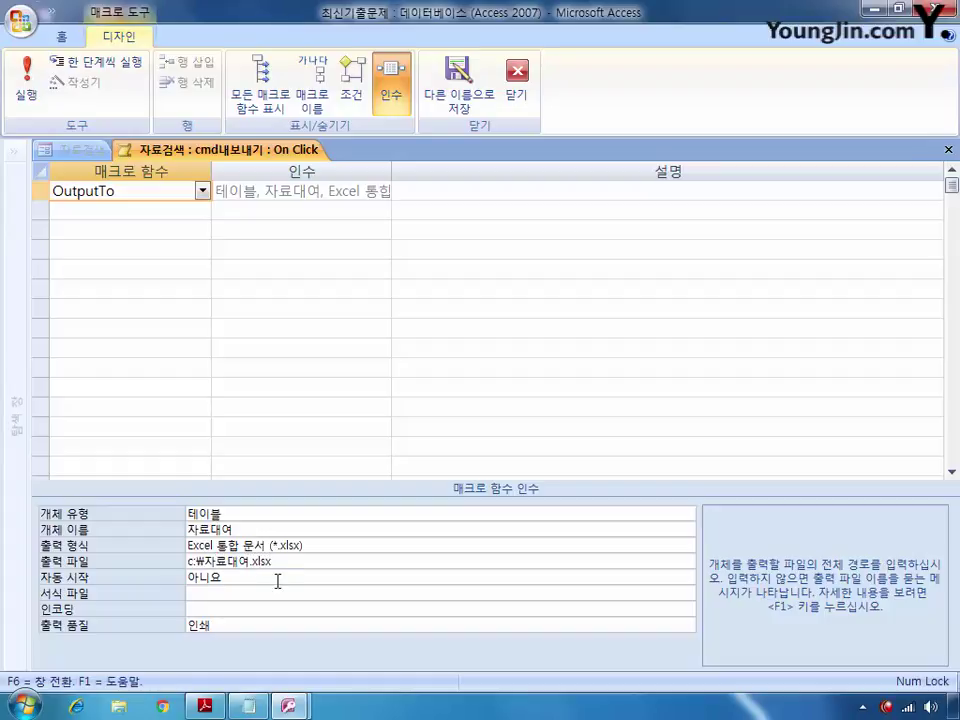
left_click(280, 578)
left_click(688, 578)
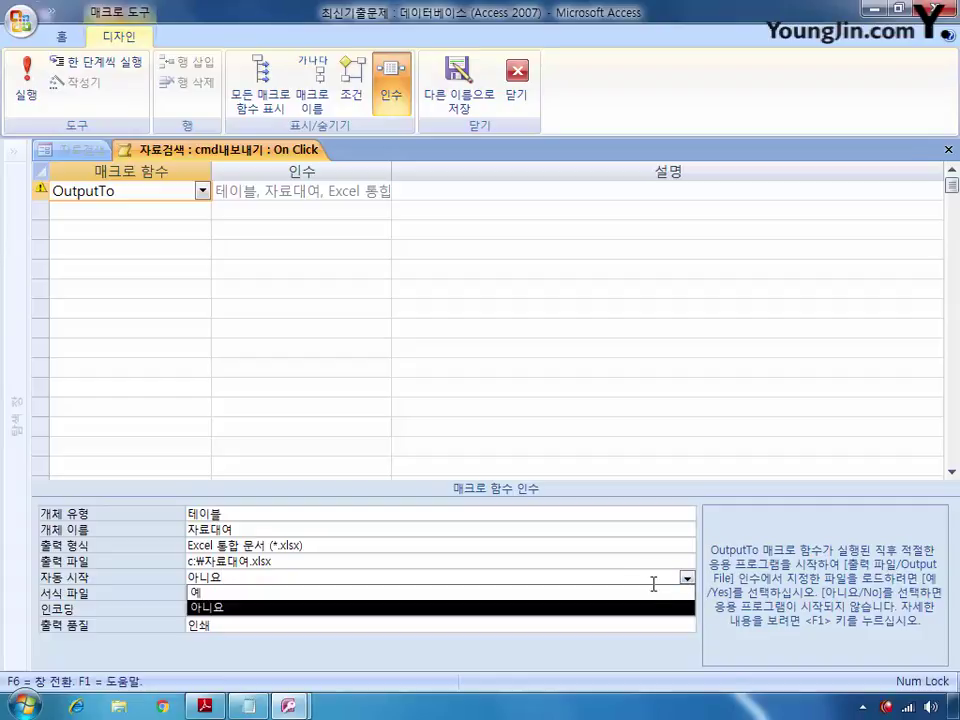
left_click(262, 593)
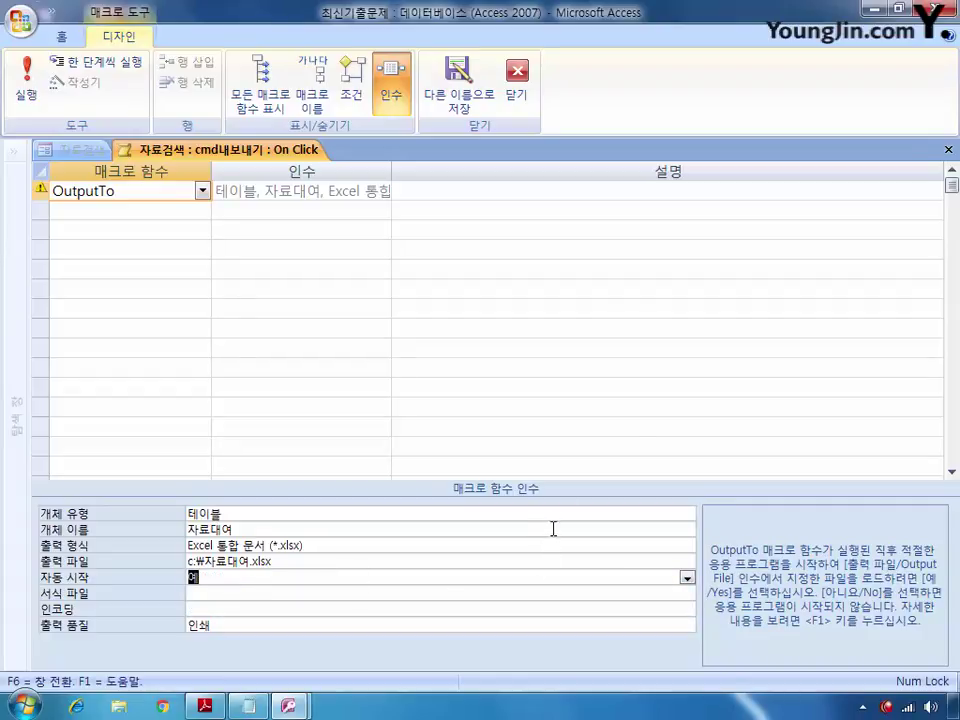
Close the embedded macro and the 자료검색 form, saving the changes to both
left_click(948, 149)
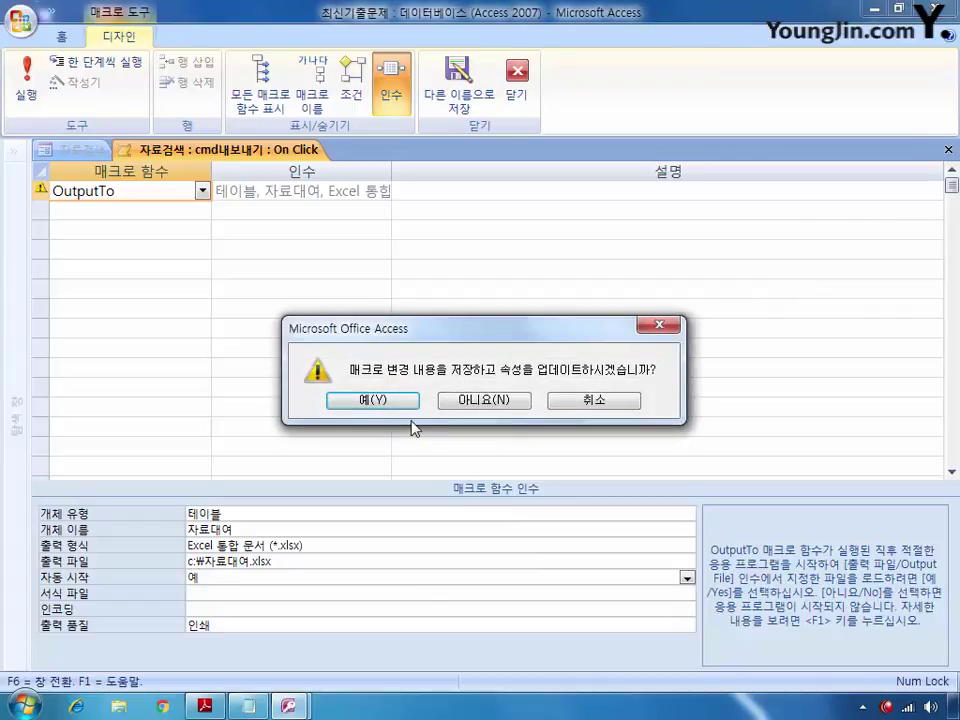
left_click(386, 398)
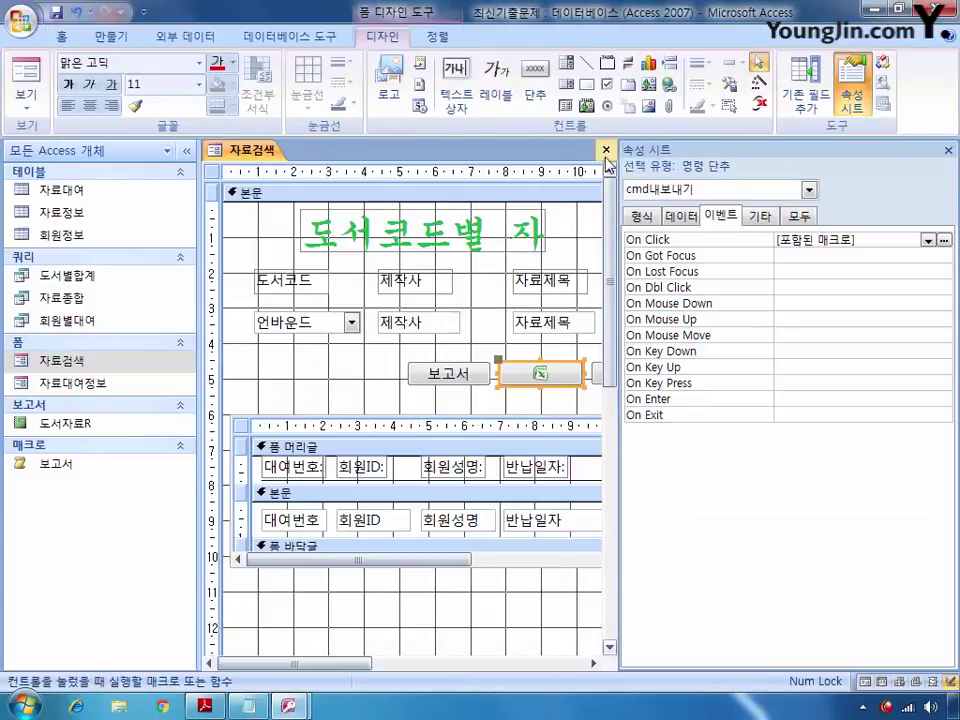
key("ctrl+F4")
left_click(377, 400)
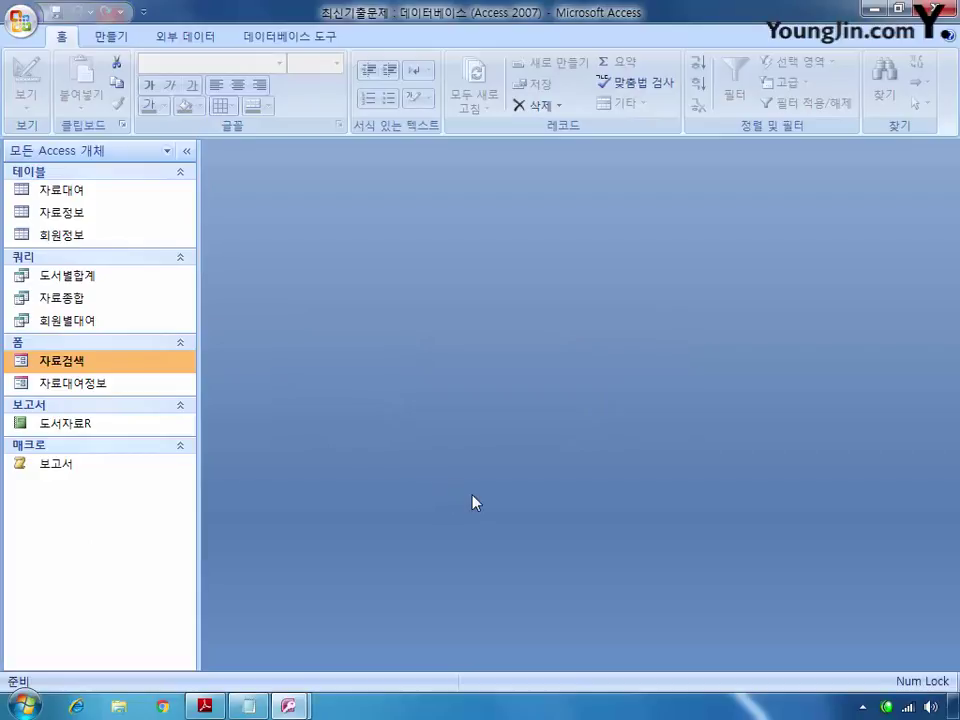